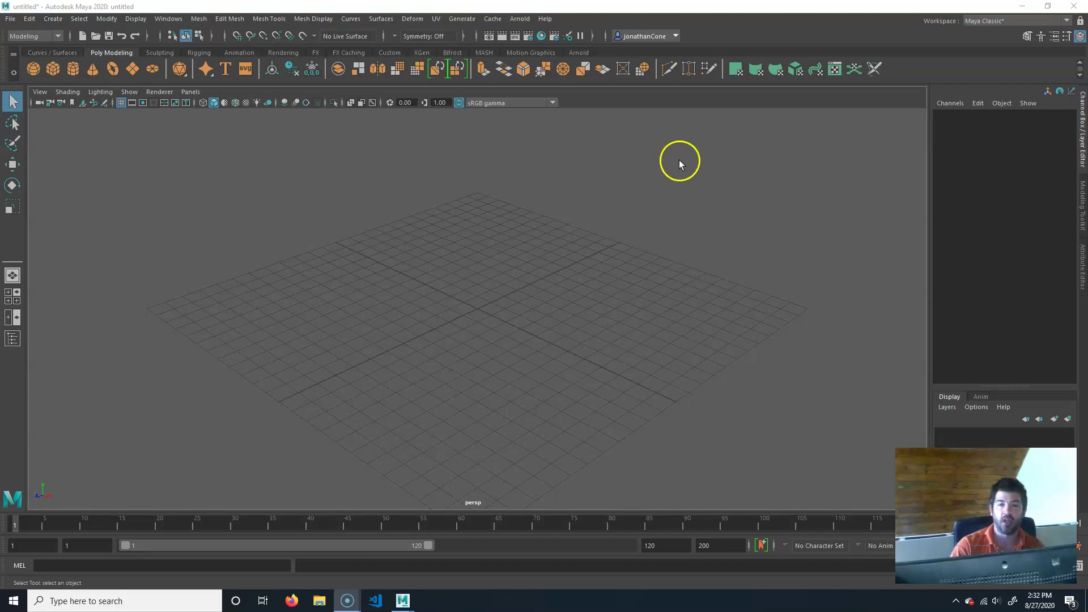
Minimize Maya and extract all files from charImgPln.zip on the desktop
click(1022, 6)
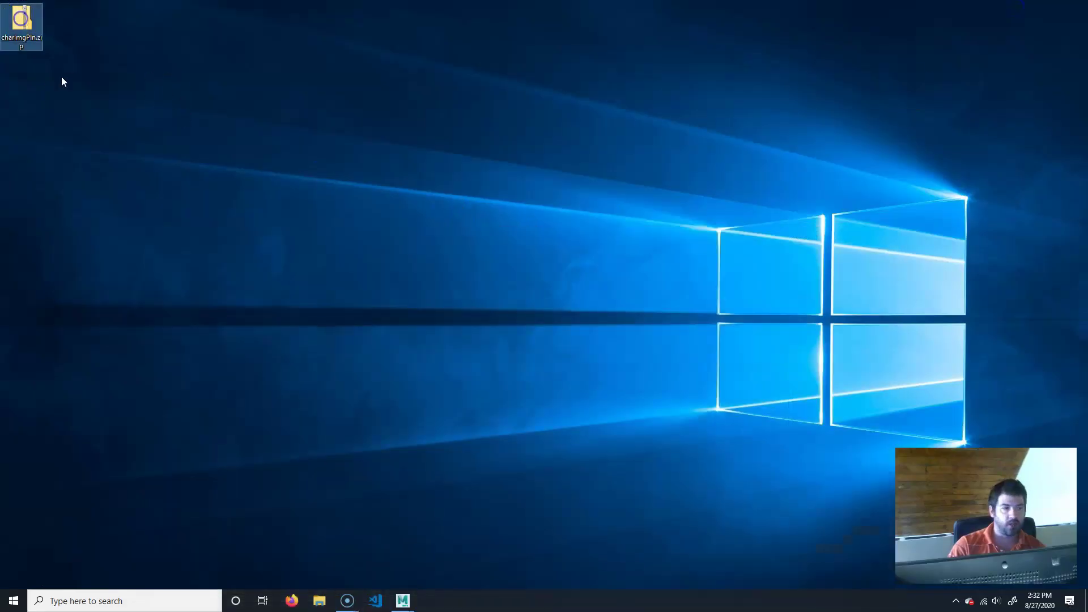
click(26, 26)
right_click(26, 24)
click(49, 74)
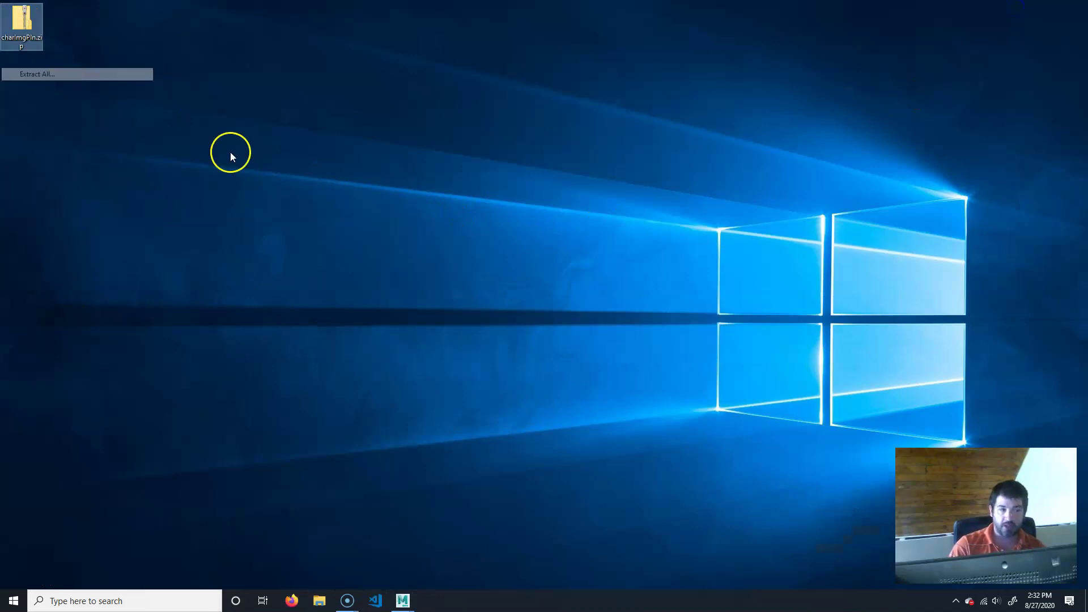
click(648, 409)
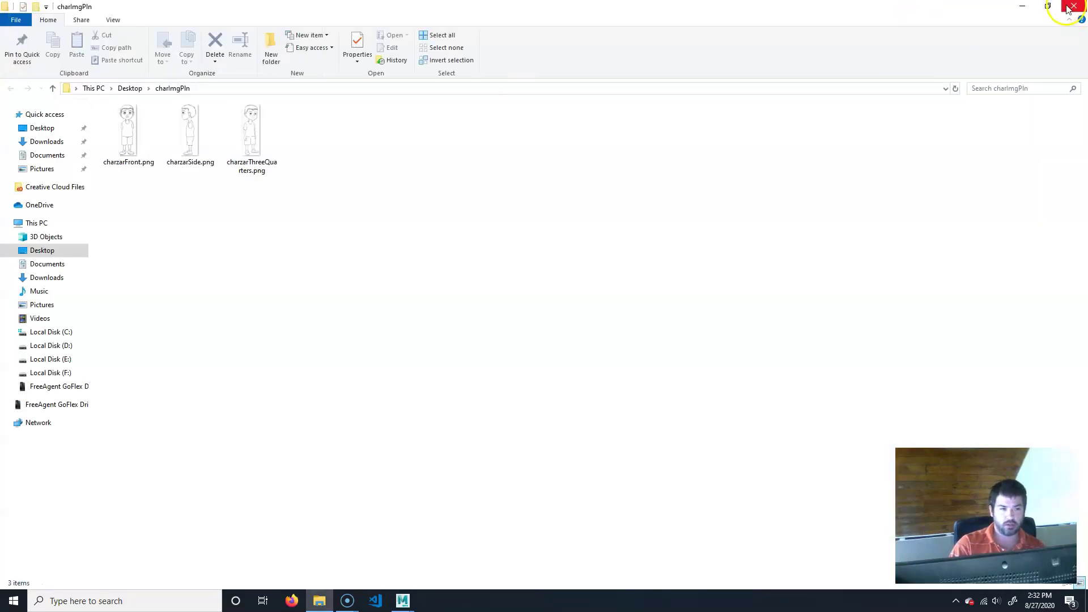
Examine the character reference drawings in the charImgPln folder, including charzarThreeQuarters.png at full size, and close the windows
click(153, 139)
click(204, 149)
click(182, 217)
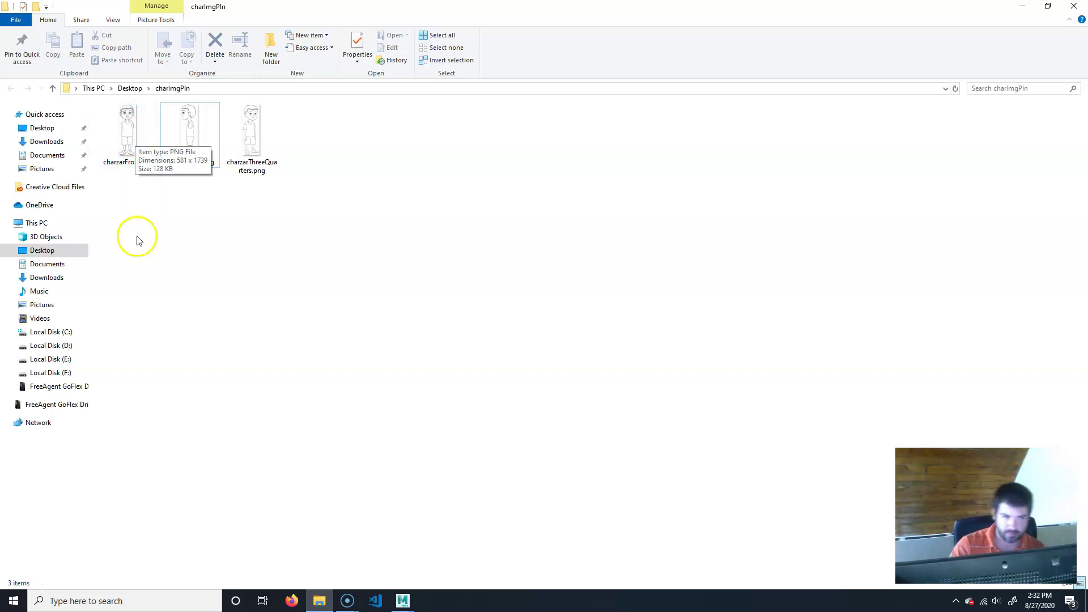
click(190, 136)
click(151, 142)
click(152, 238)
click(132, 143)
click(196, 132)
click(245, 120)
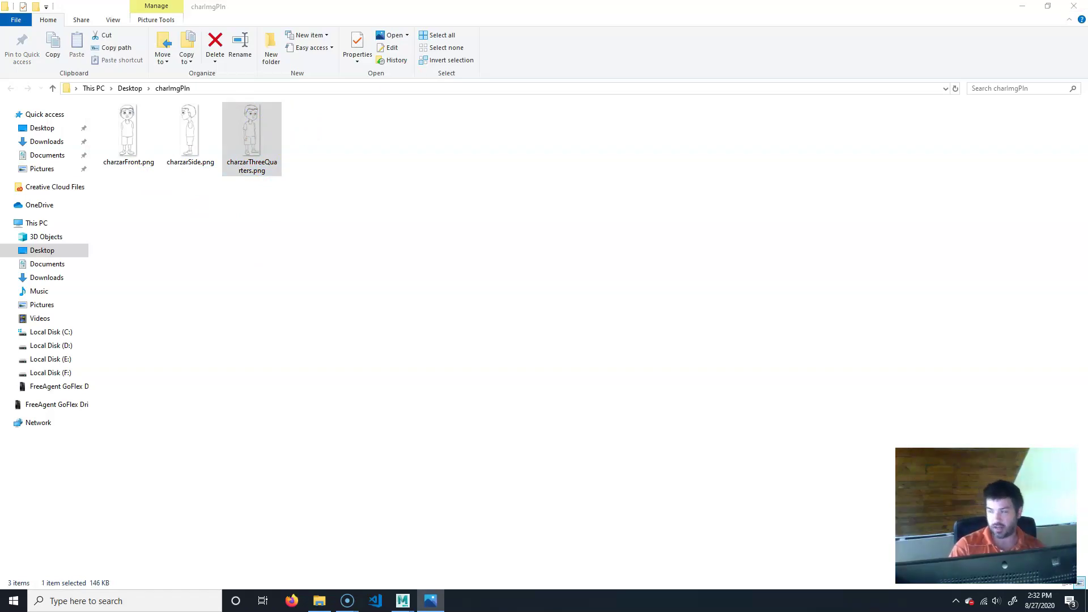
drag(318, 107, 413, 1)
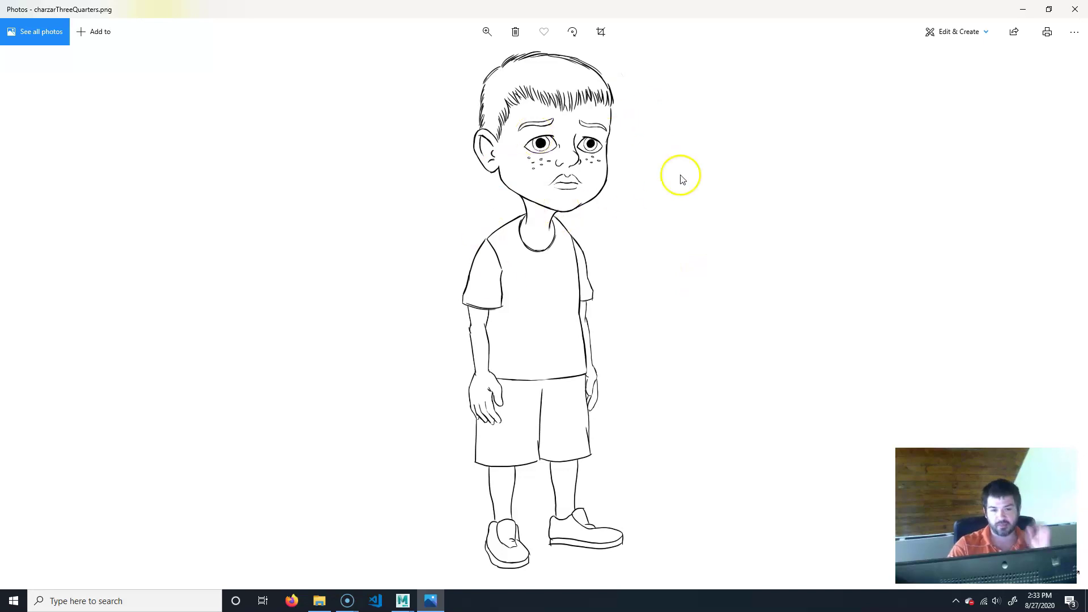
click(1075, 7)
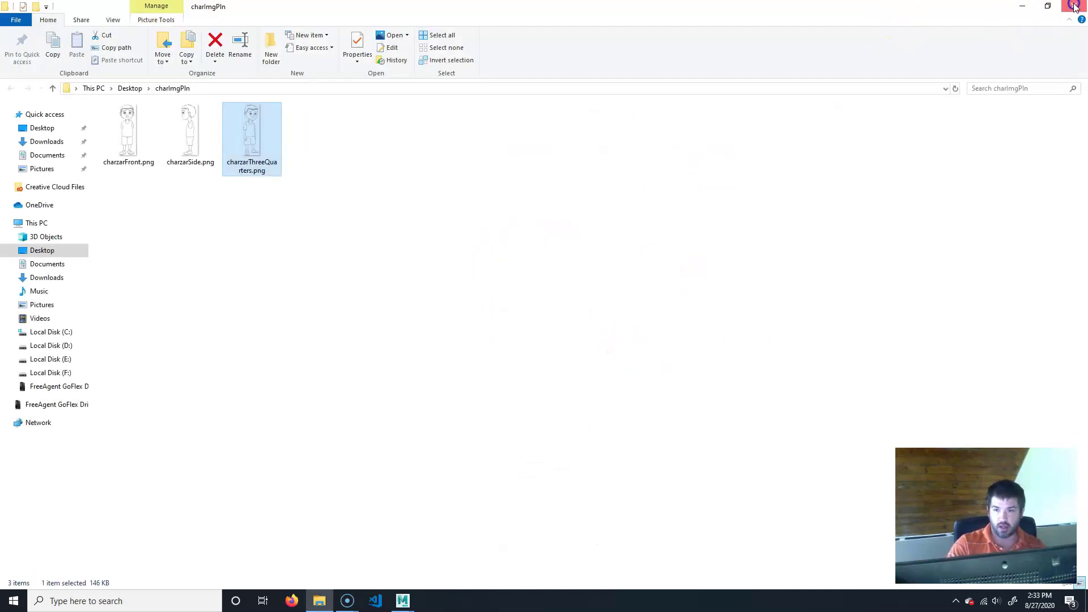
click(1075, 7)
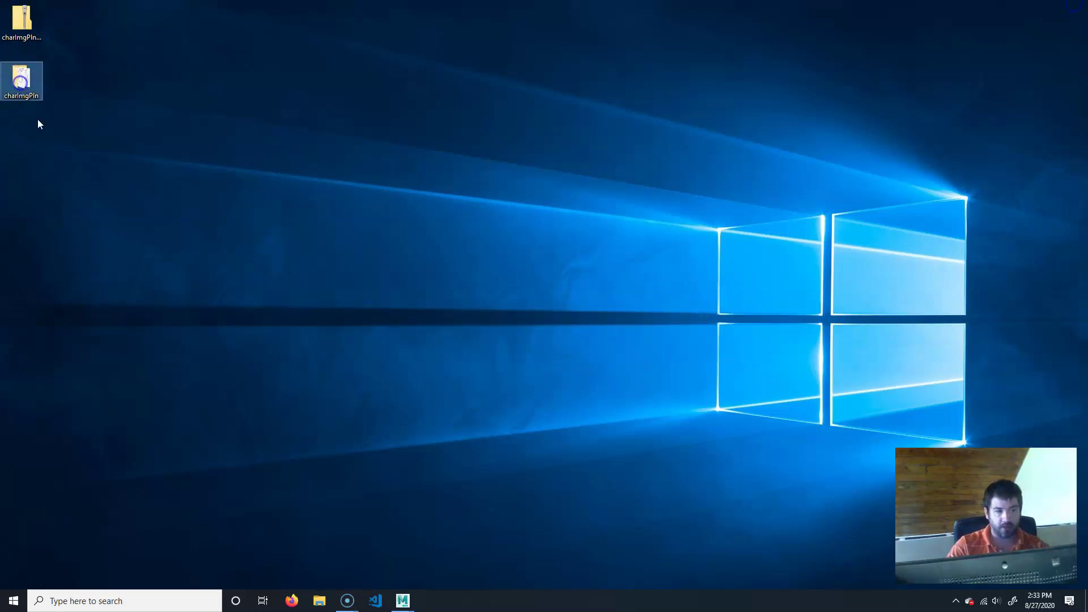
Switch to Maya and start a new project named cone_film in the Project Window
click(403, 600)
click(454, 526)
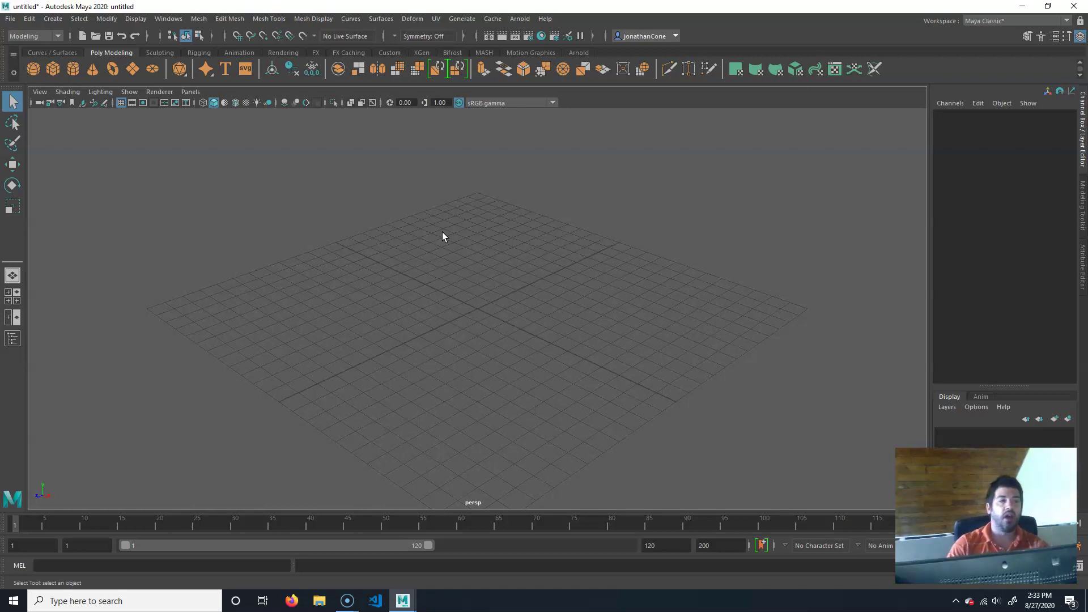
click(10, 19)
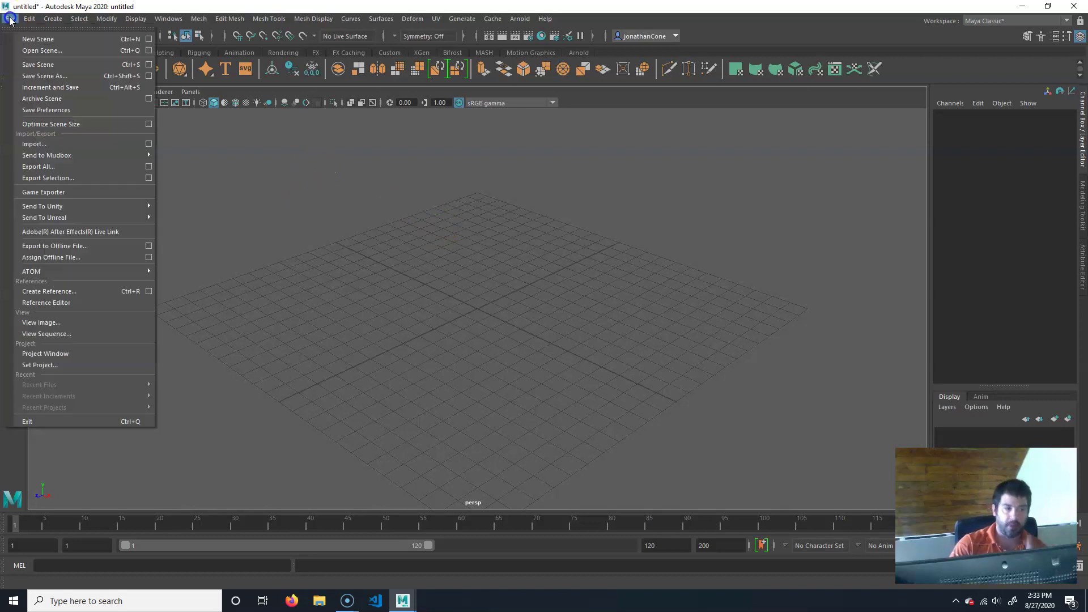
click(50, 355)
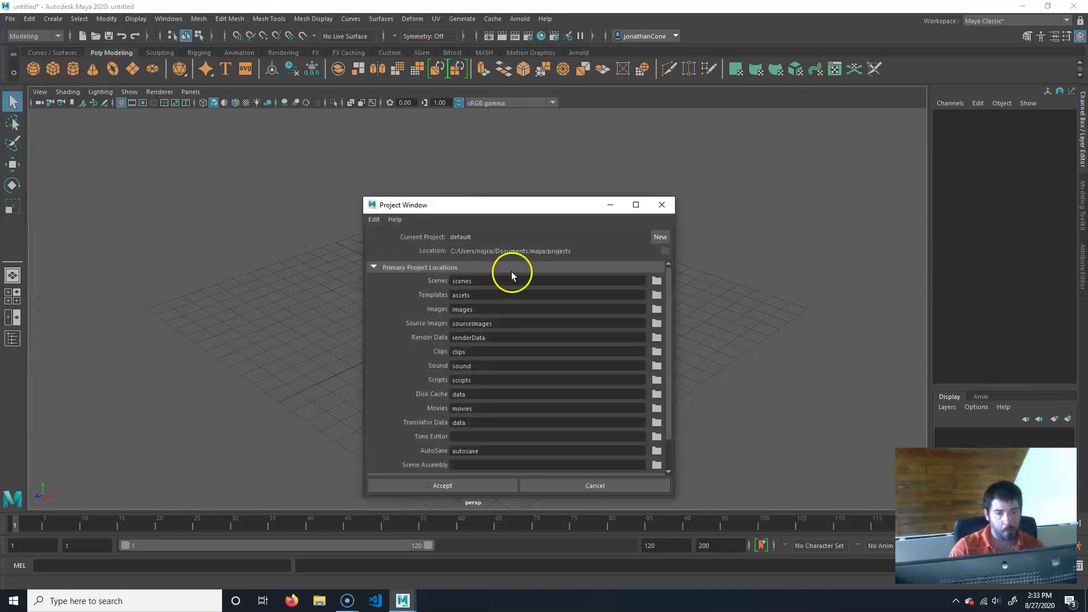
click(661, 237)
drag(503, 238, 332, 221)
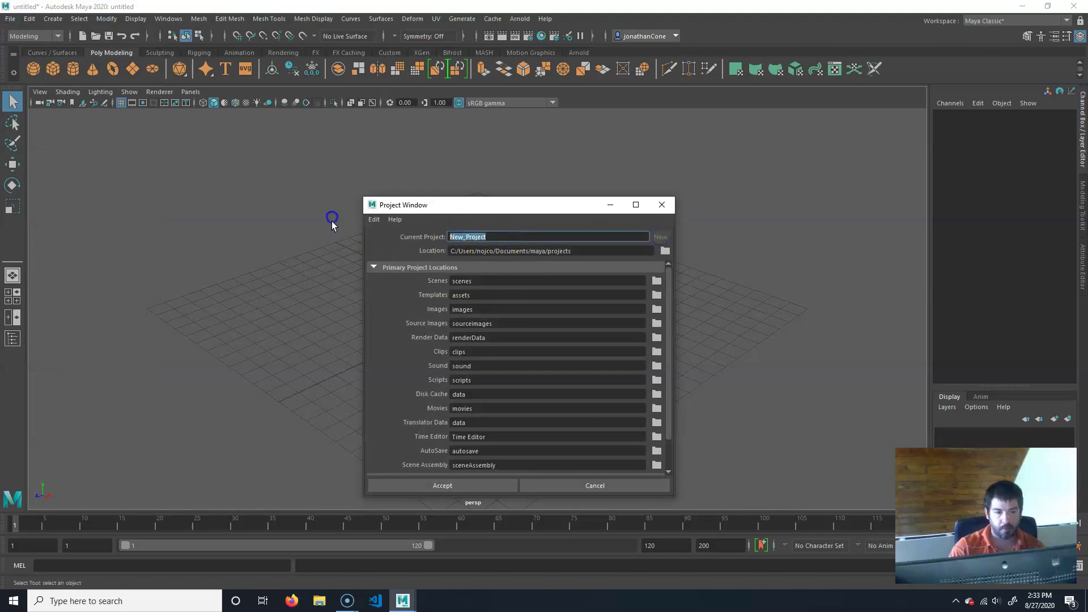
text(cone)
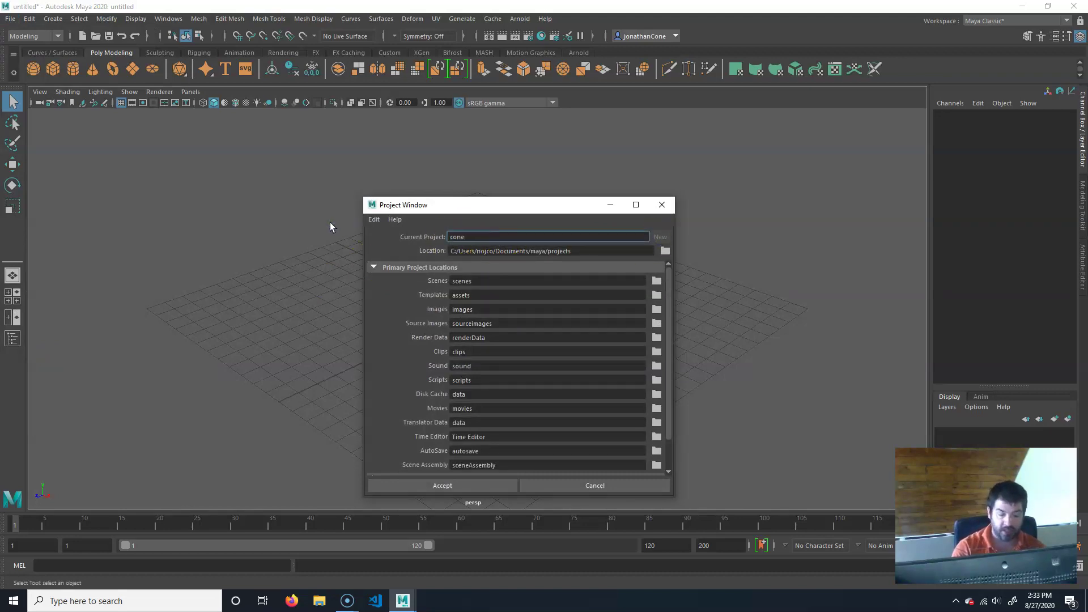
text(_film)
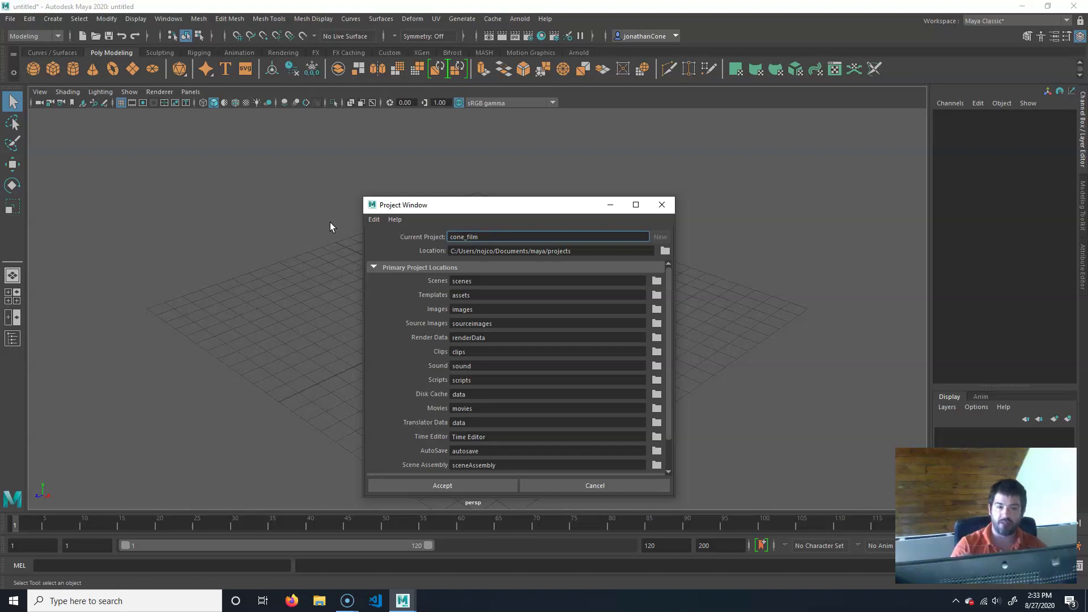
Set the new project's location to the Desktop folder and accept the project settings
click(664, 250)
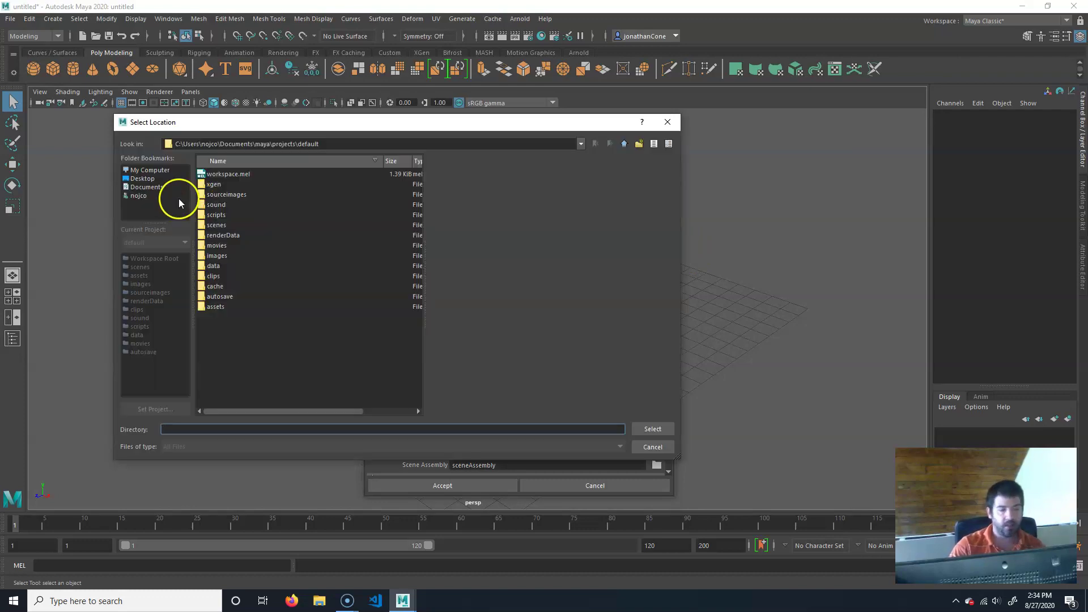
click(141, 179)
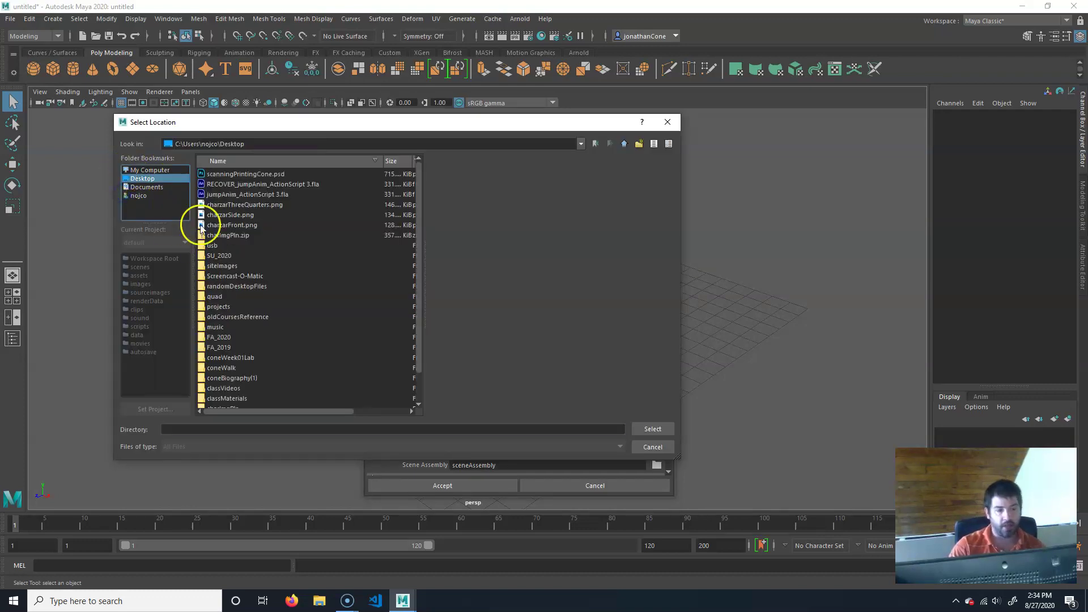
click(652, 429)
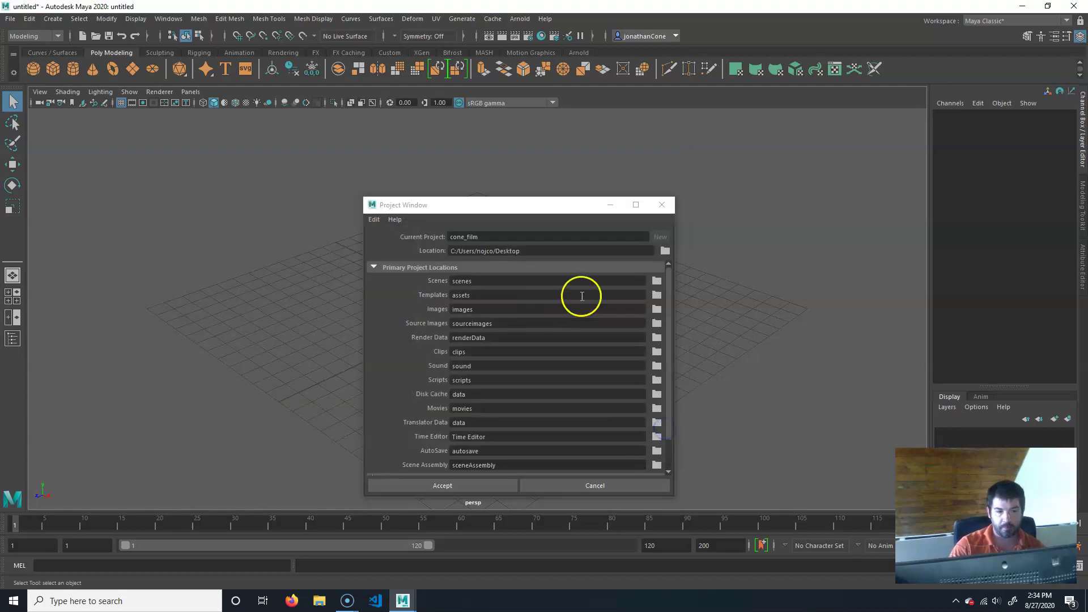
click(447, 483)
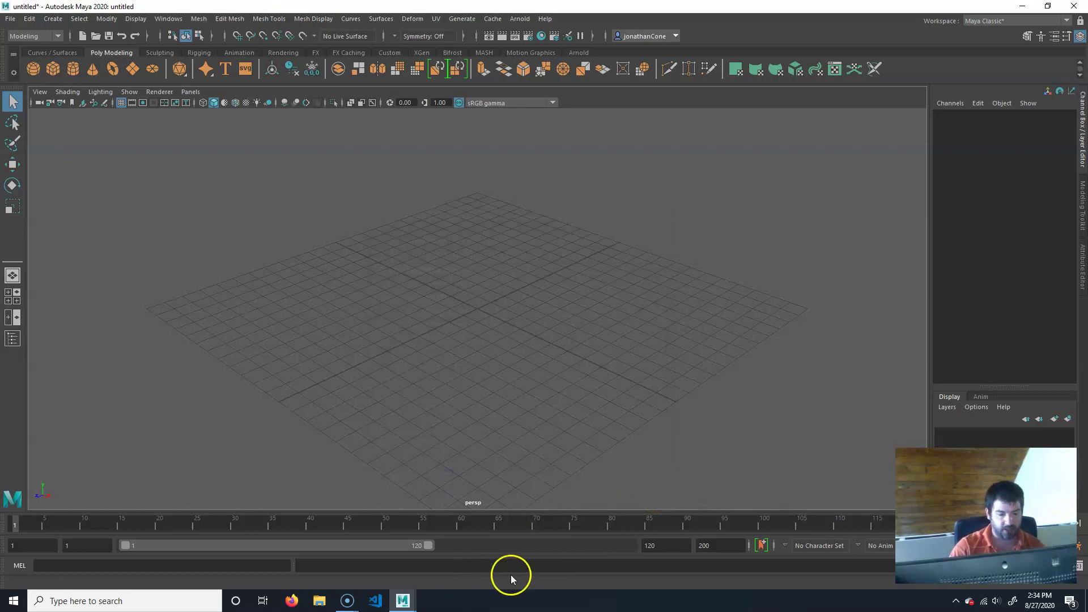
Minimize Maya, open the cone_film folder from the desktop in a non-maximized window, and go into its sourceimages folder
click(1022, 7)
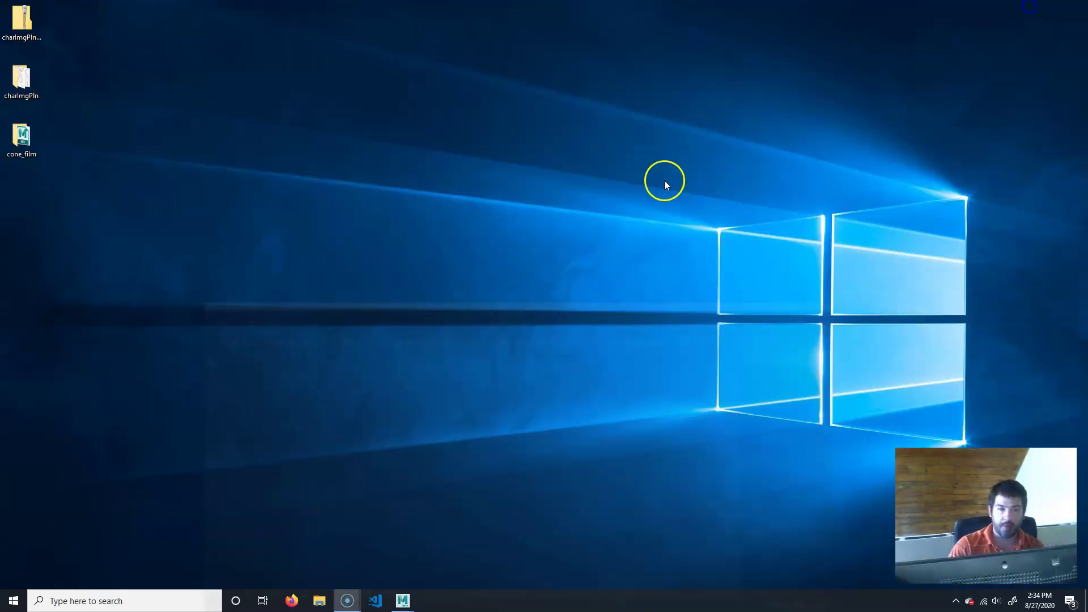
click(21, 139)
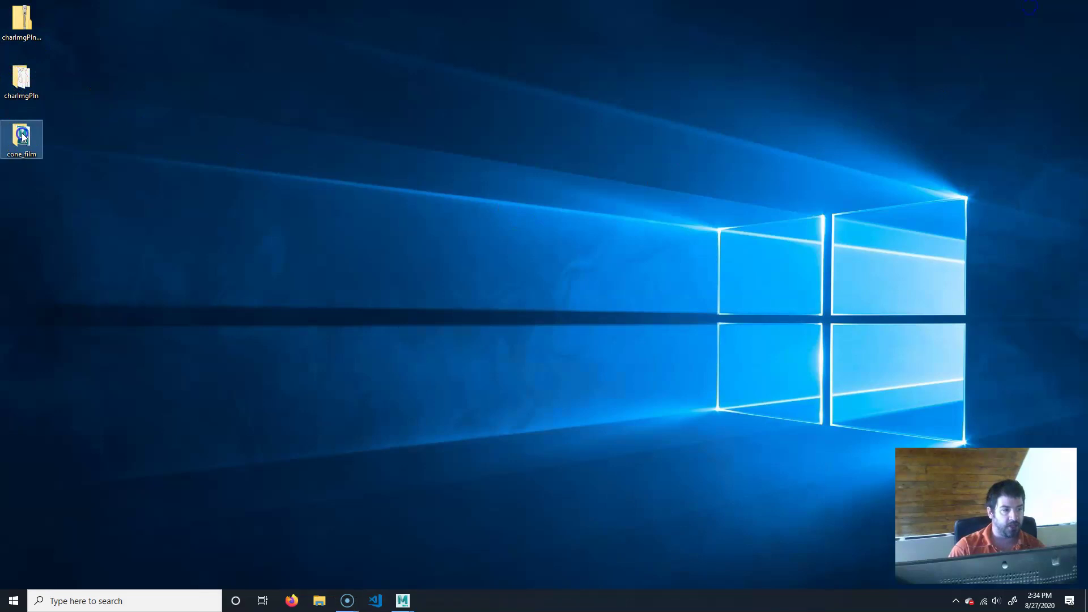
click(599, 132)
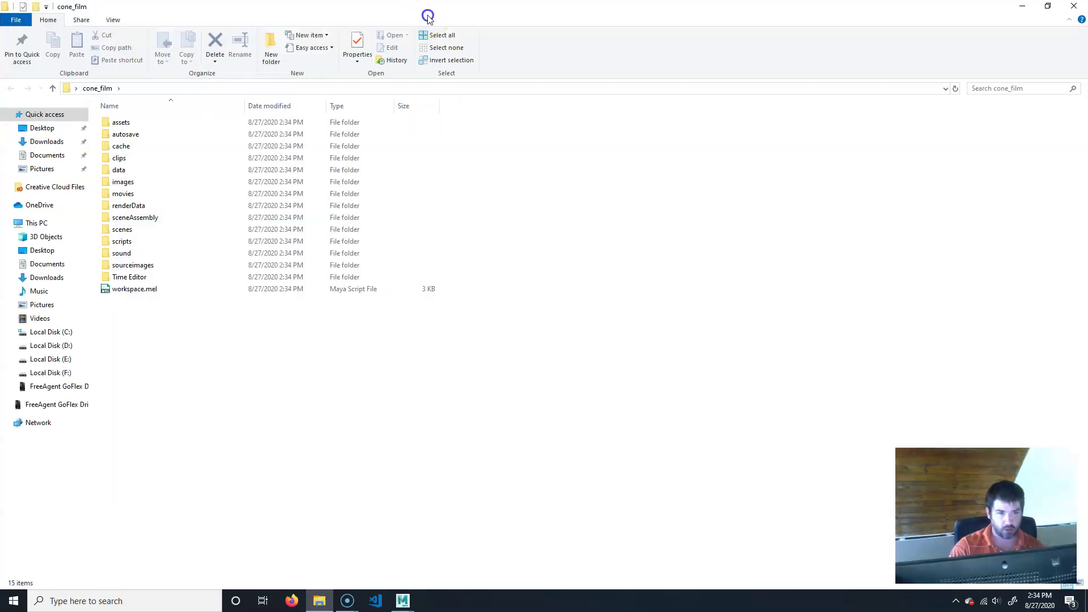
drag(428, 15, 557, 33)
drag(491, 10, 606, 44)
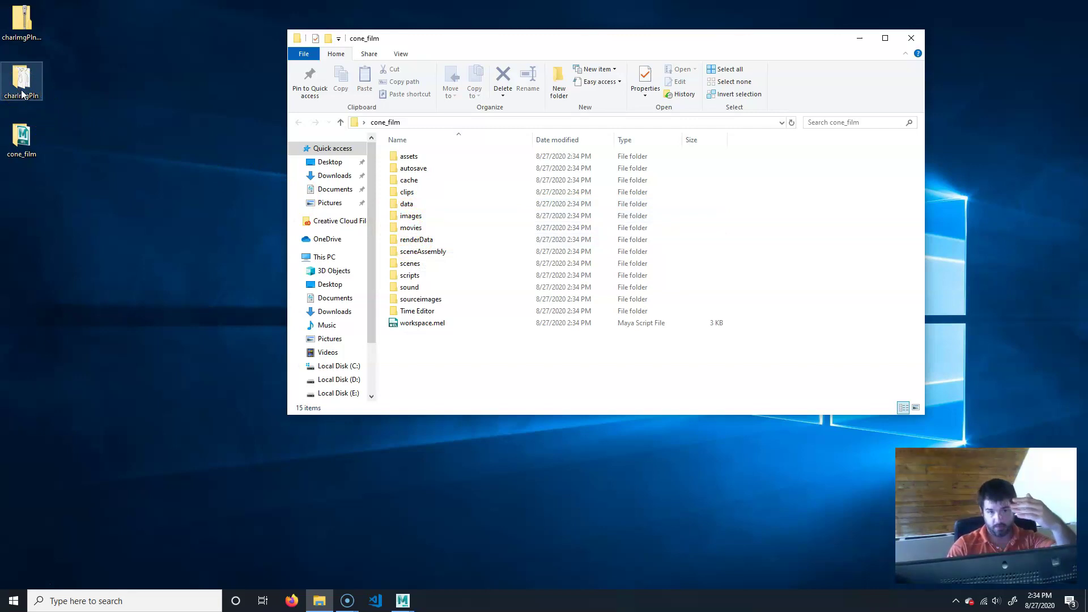
click(158, 53)
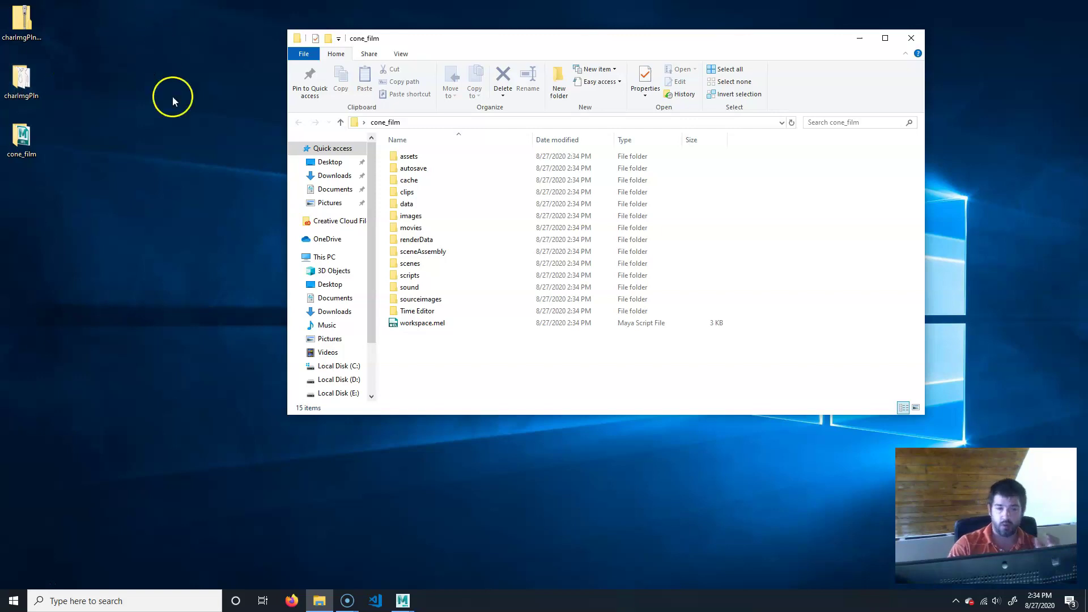
click(409, 218)
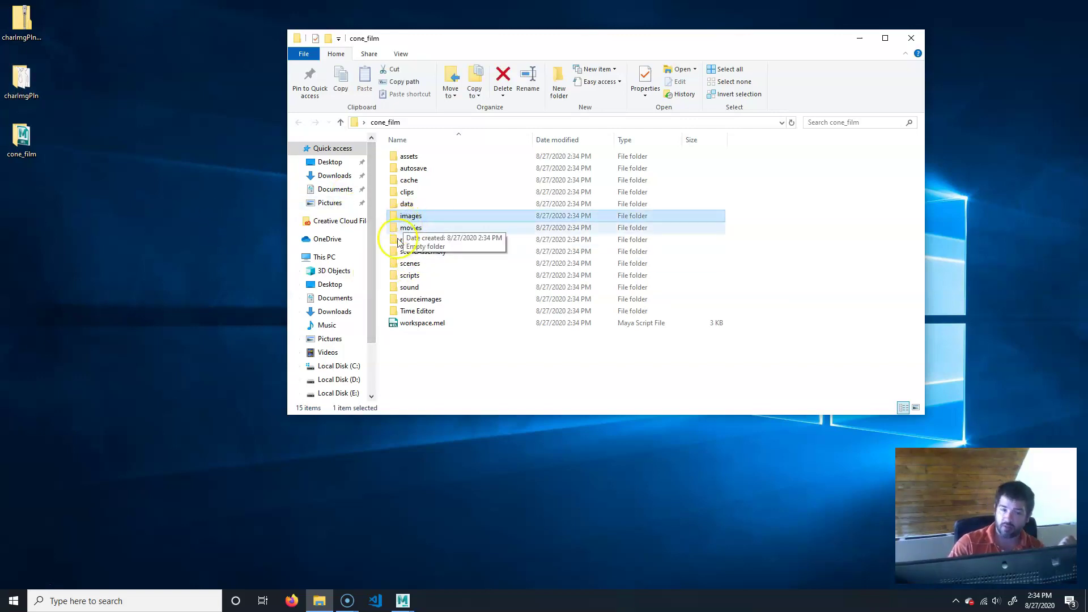
double_click(412, 299)
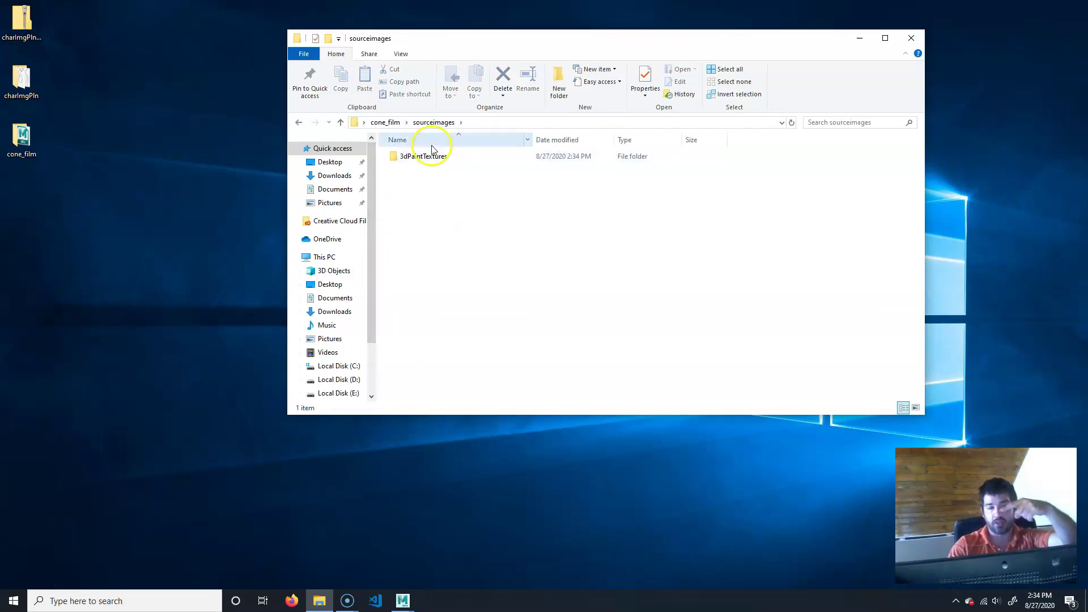
Move the three character PNG files from charImgPln into the project's sourceimages folder and close both folder windows
double_click(24, 75)
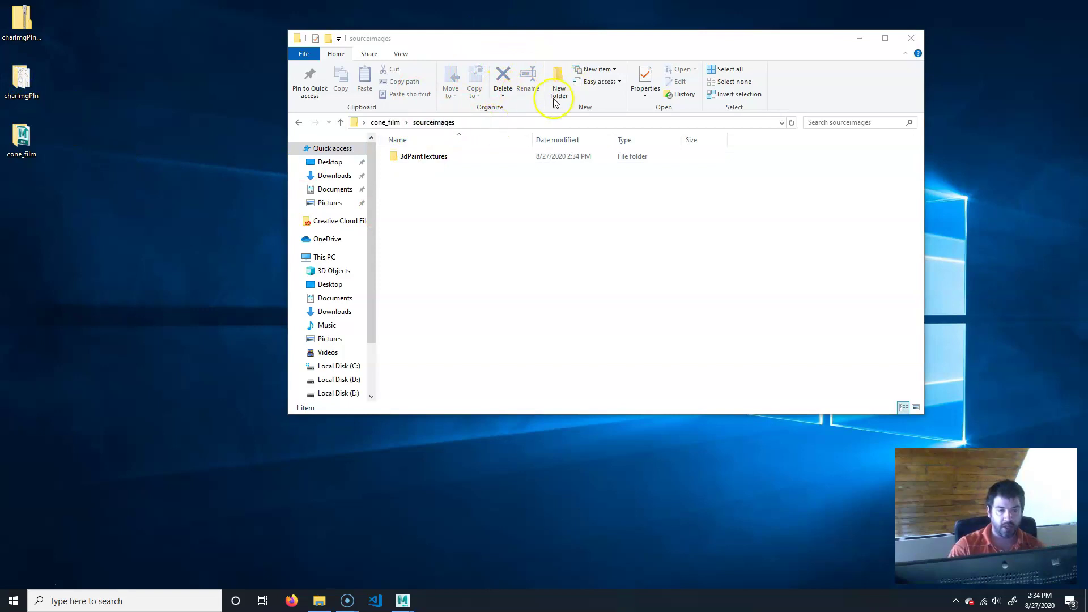
drag(590, 42, 548, 315)
drag(351, 519, 513, 236)
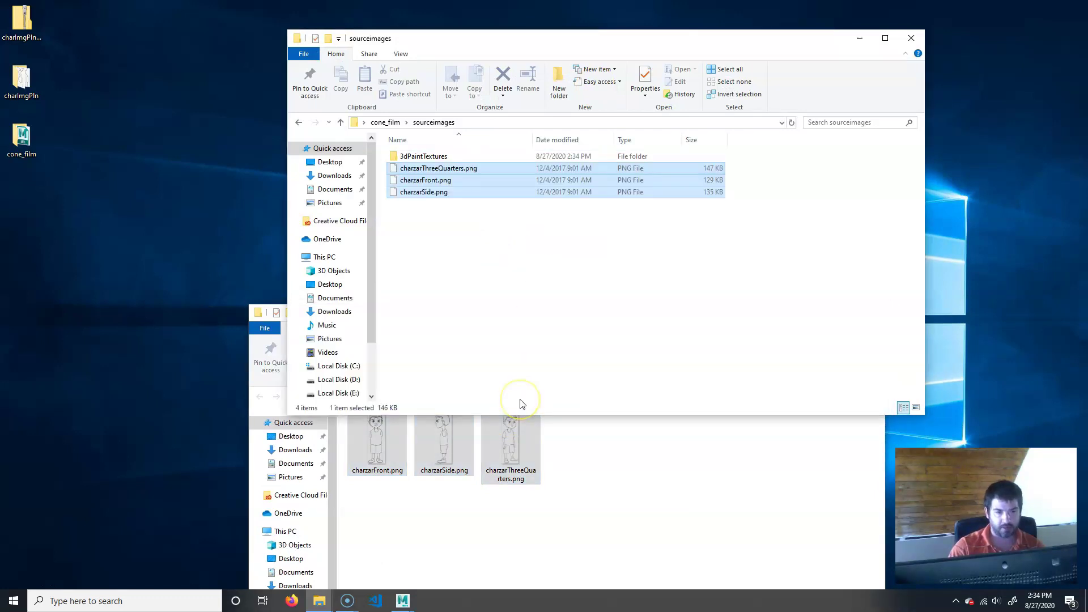
click(547, 512)
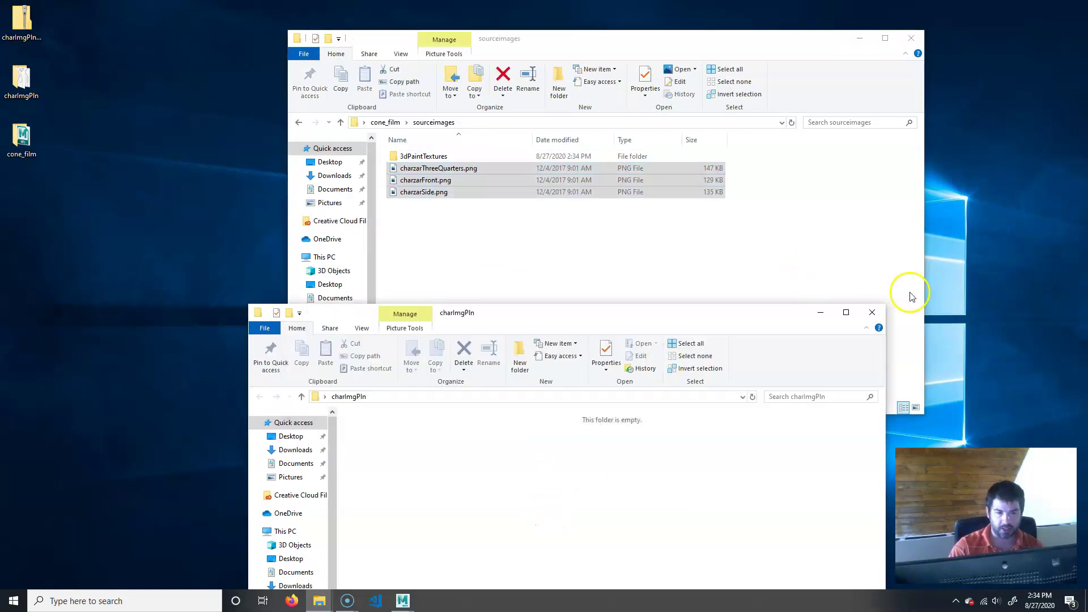
click(872, 312)
click(375, 123)
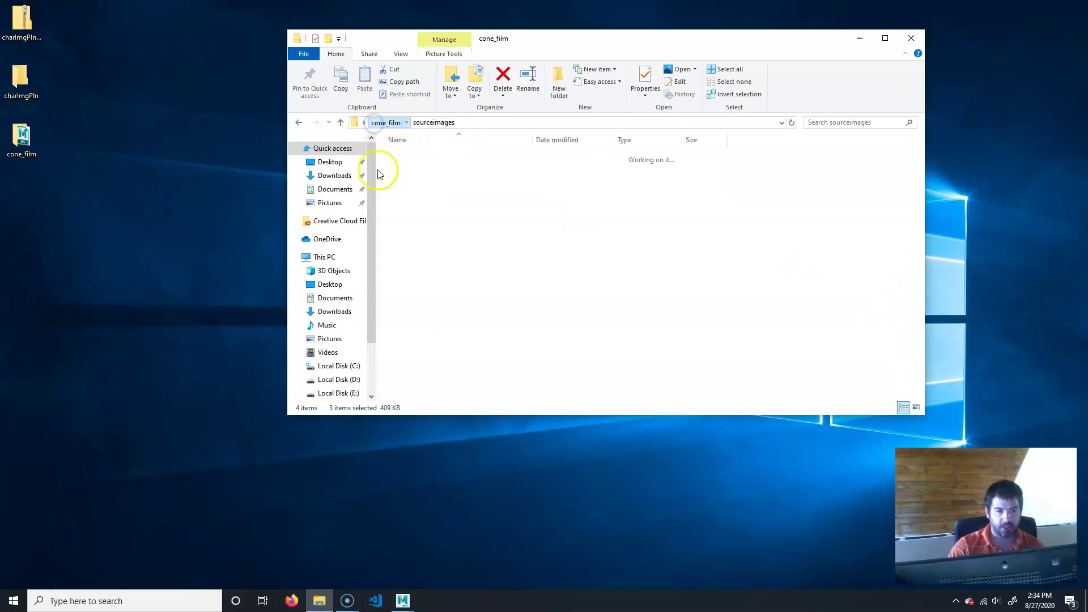
click(912, 35)
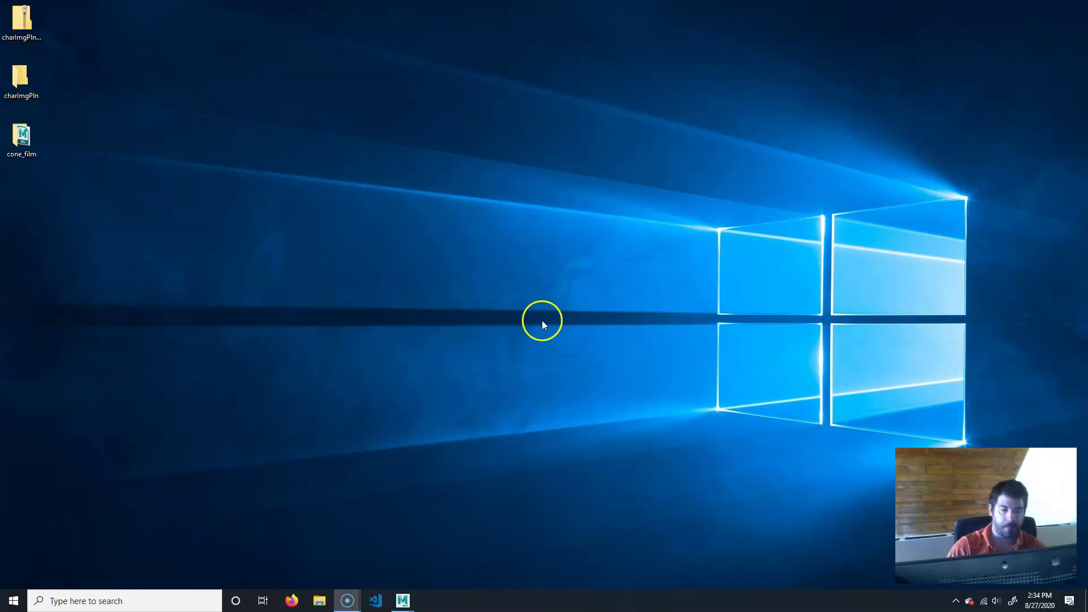
Switch back to Maya and display the four-view layout
mouse_move(403, 599)
click(452, 563)
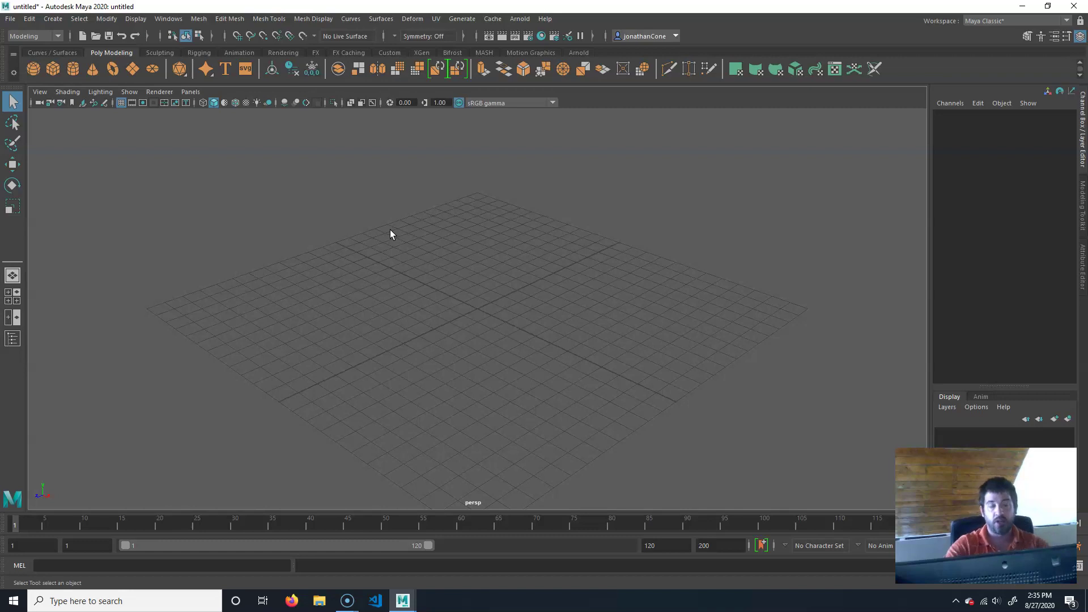
key(space)
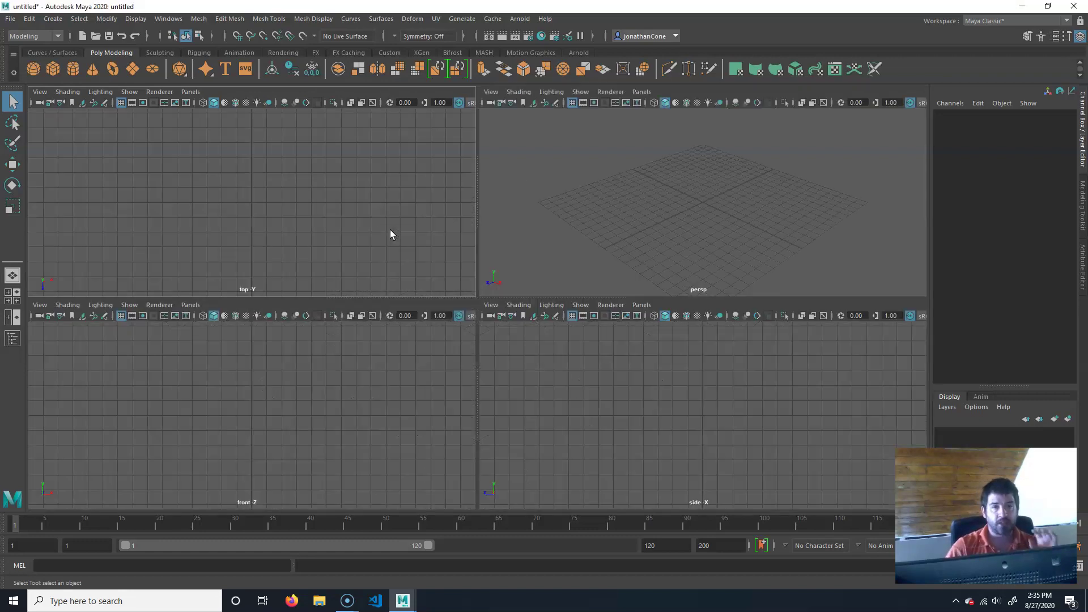
Import charzarFront.png from the project's sourceimages folder as an image plane in the front view
click(349, 403)
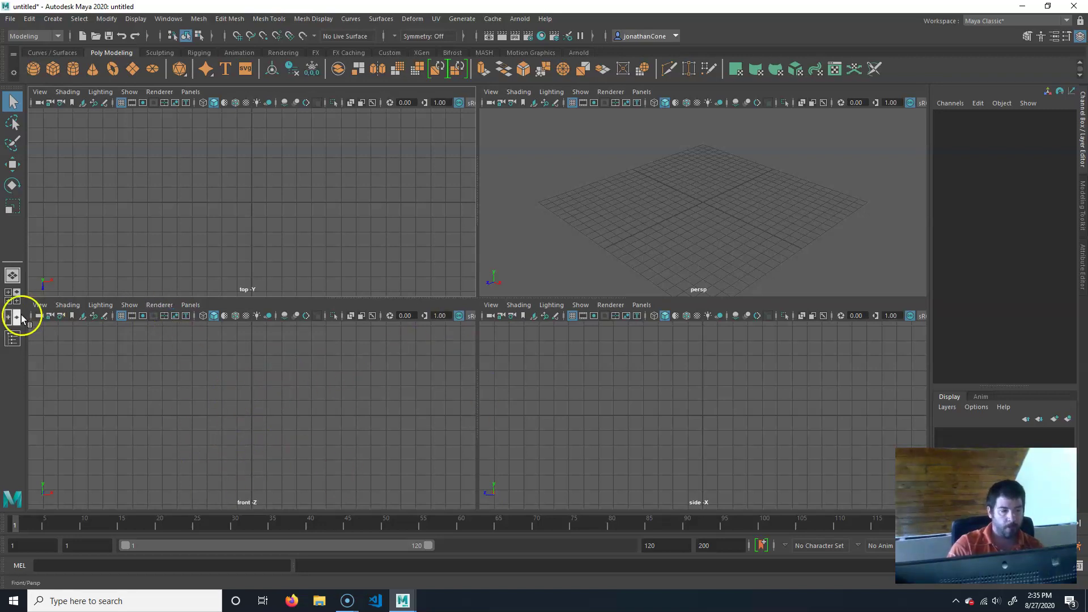
click(193, 305)
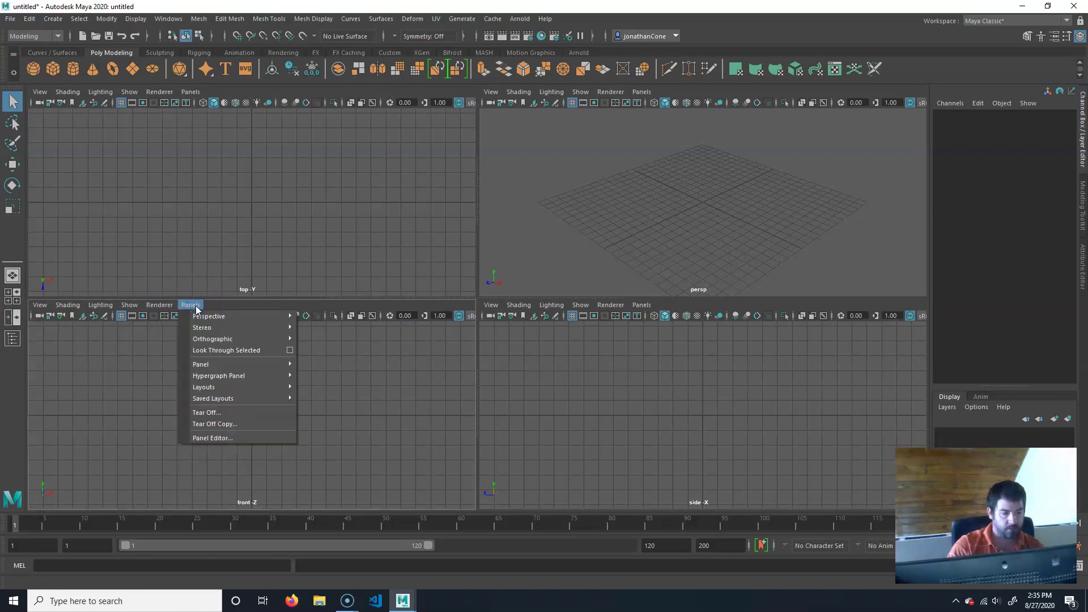
click(40, 304)
mouse_move(99, 559)
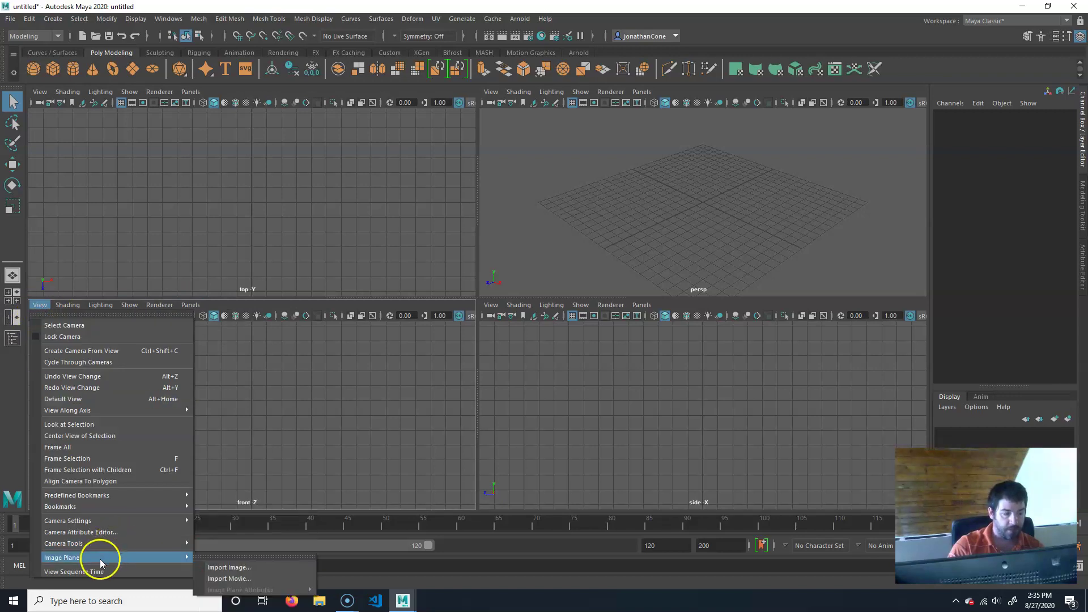
click(264, 567)
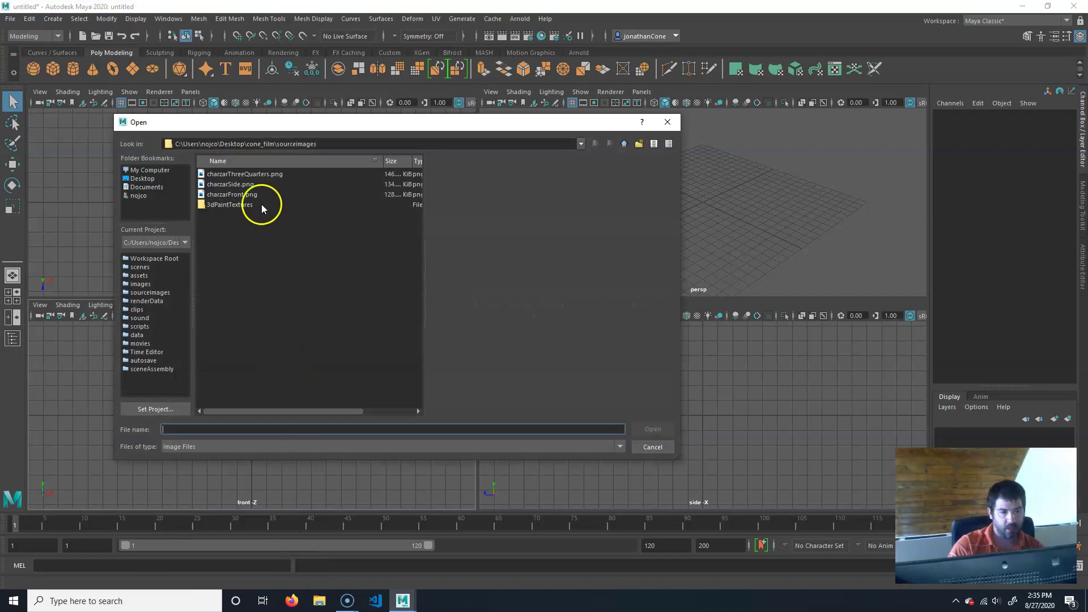
click(231, 194)
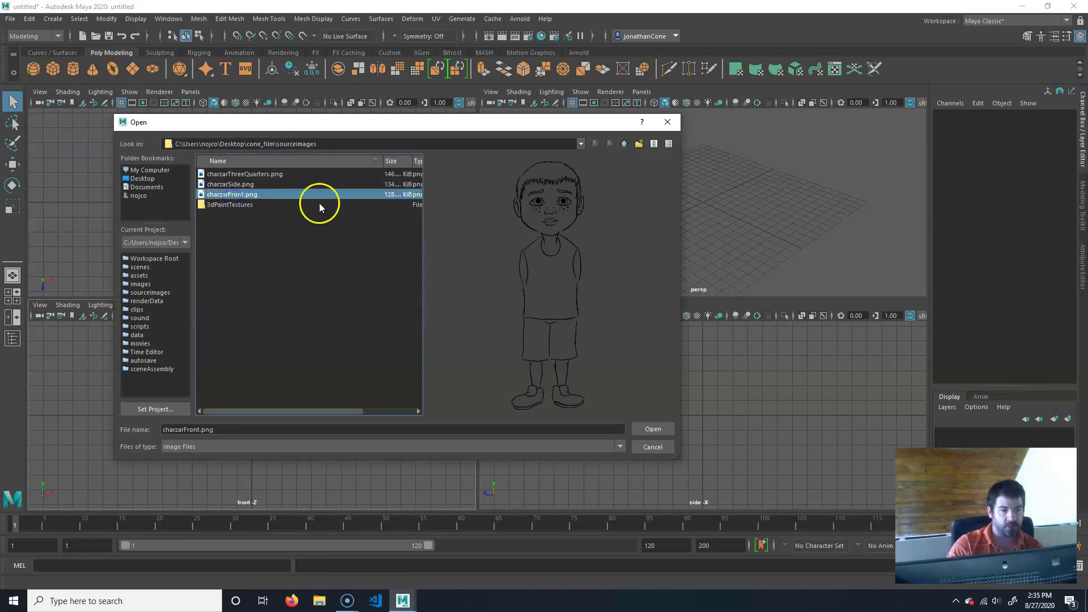
click(654, 430)
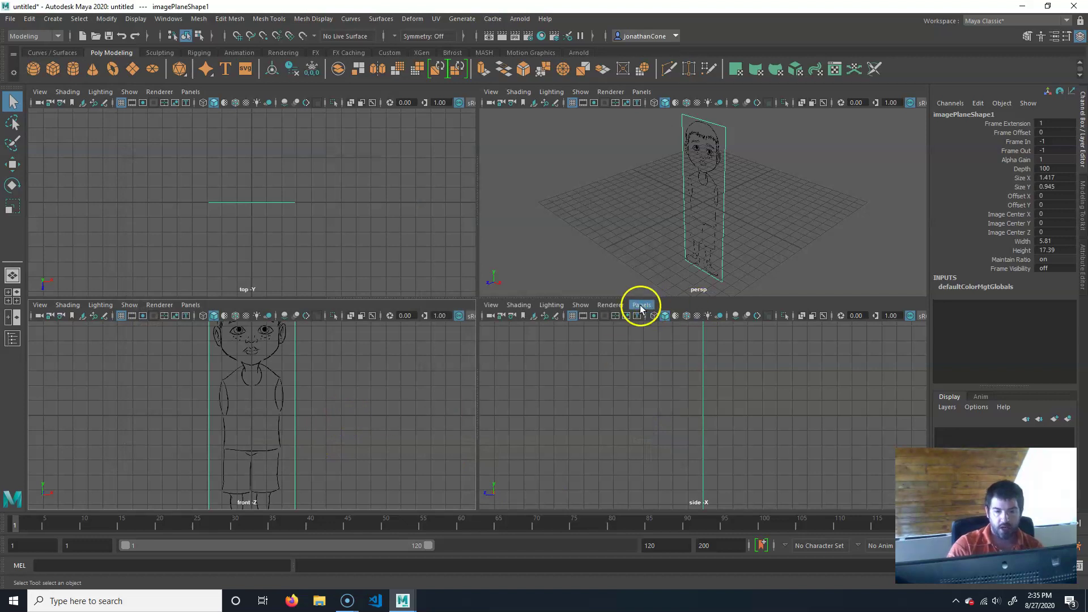
Import charzarSide.png as an image plane in the side view
click(492, 305)
mouse_move(526, 558)
click(688, 567)
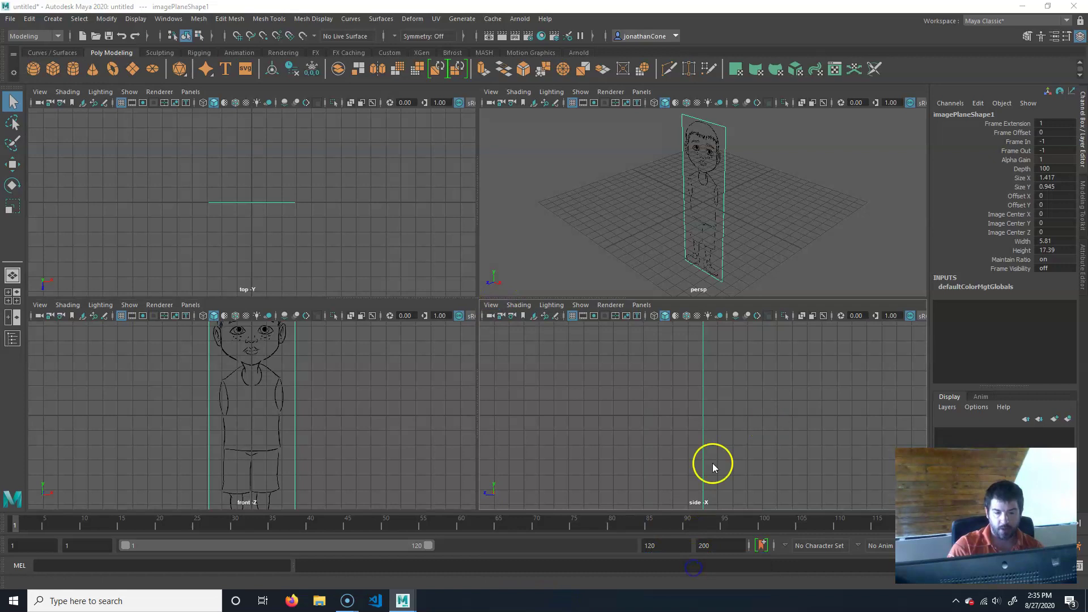
click(240, 184)
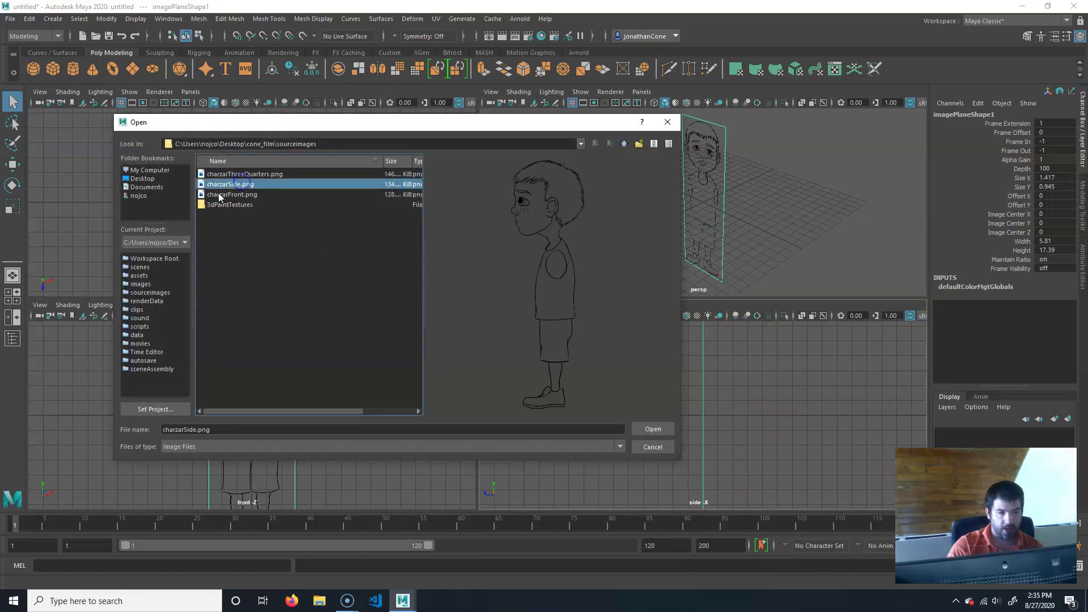
click(655, 429)
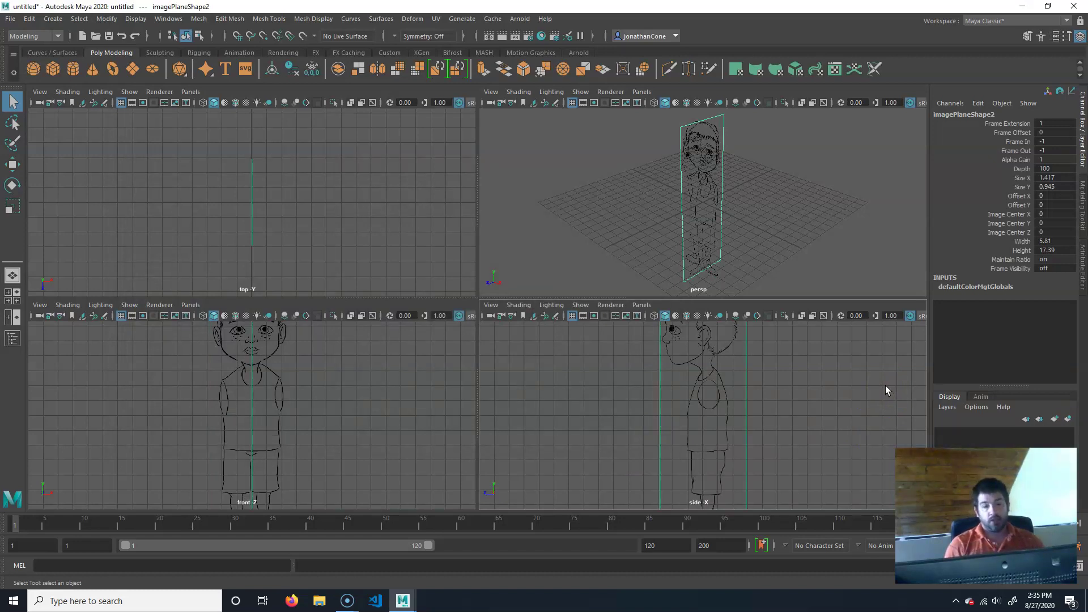
Shift the front image plane slightly along X to about 0.038 so the face centres on the grid's middle line in the front view
click(686, 239)
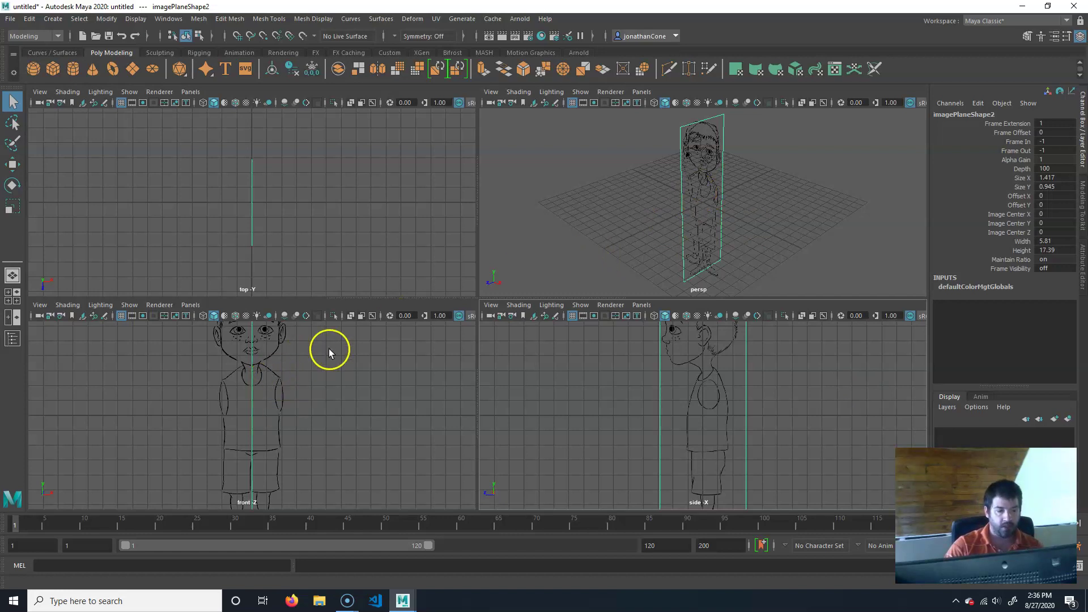
drag(301, 384, 304, 418)
click(378, 414)
click(272, 391)
click(270, 384)
click(294, 407)
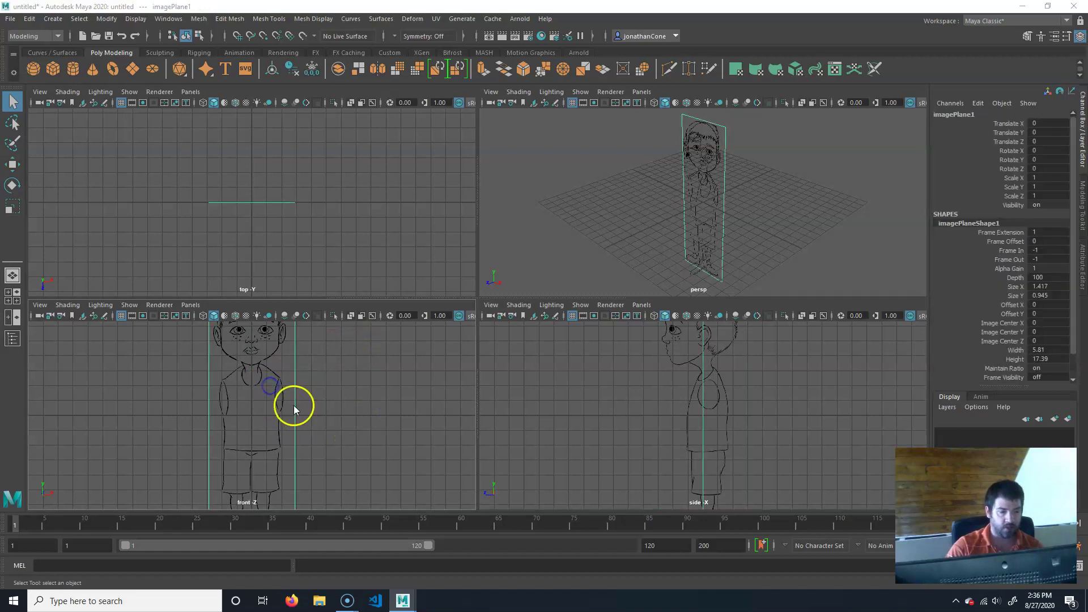
key(space)
click(663, 286)
drag(624, 230, 521, 335)
alt+middle_drag(522, 335, 489, 340)
scroll(489, 340, up, 5)
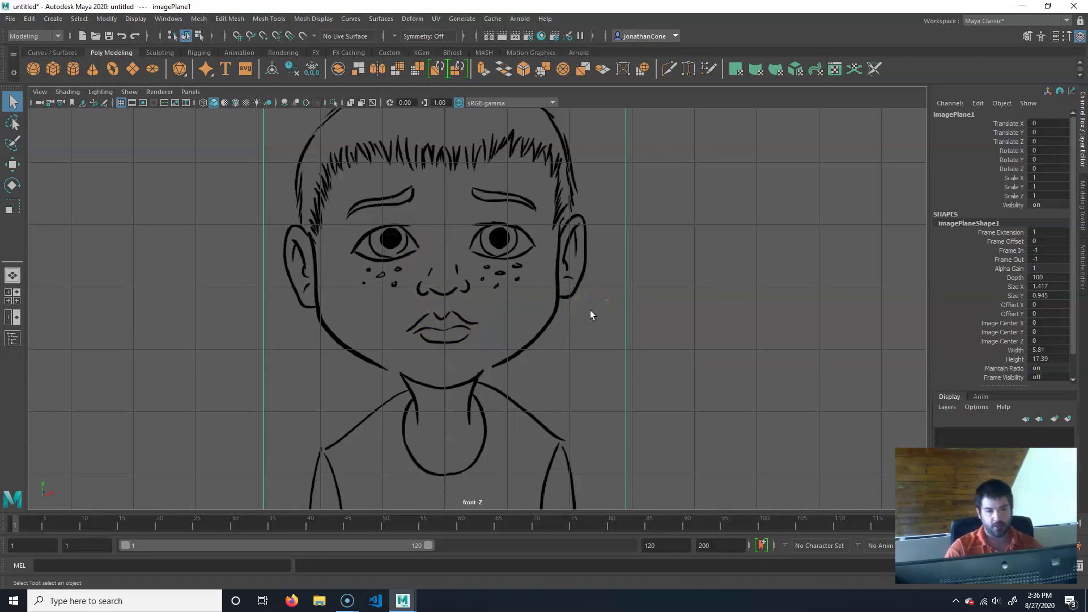
alt+middle_drag(505, 352, 514, 343)
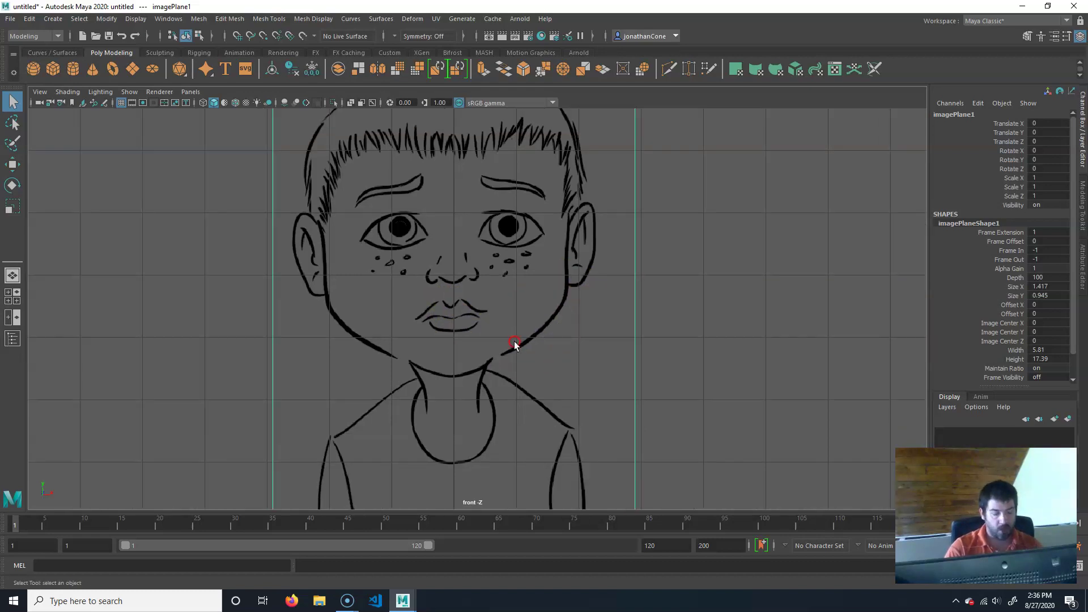
key(w)
scroll(514, 346, down, 3)
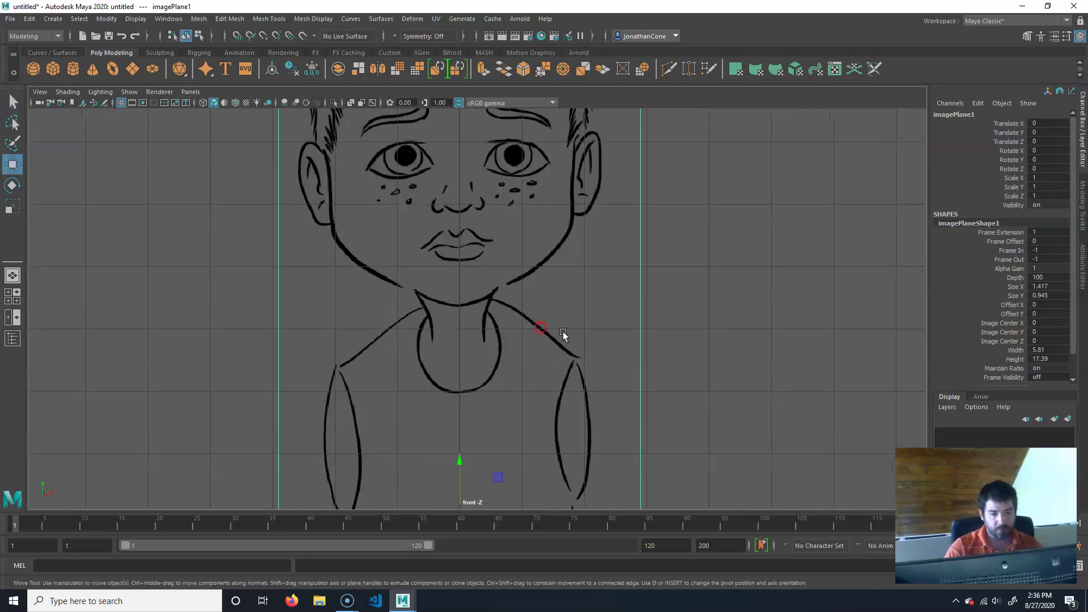
drag(520, 456, 523, 458)
alt+middle_drag(621, 304, 587, 309)
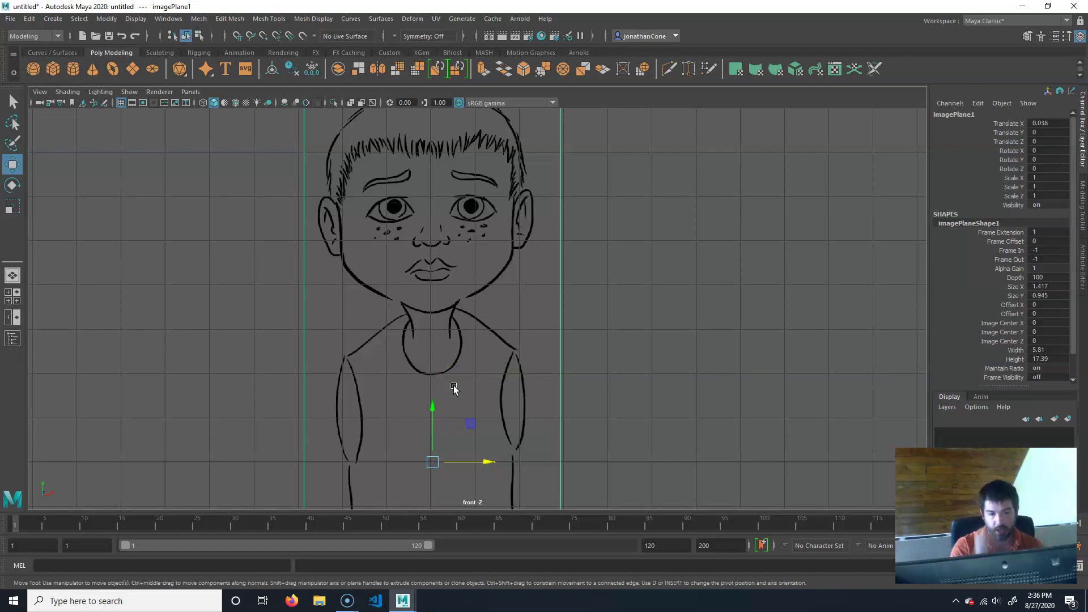
In the perspective view, move the front image plane back along Z to about -11.875, behind the grid centre
key(space)
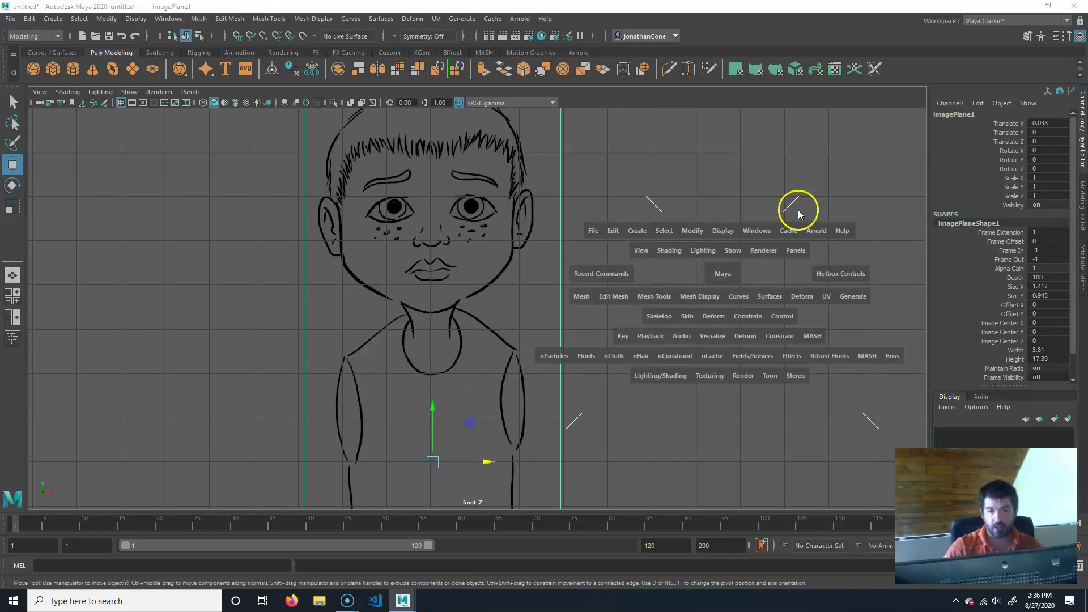
key(space)
alt+drag(669, 259, 625, 258)
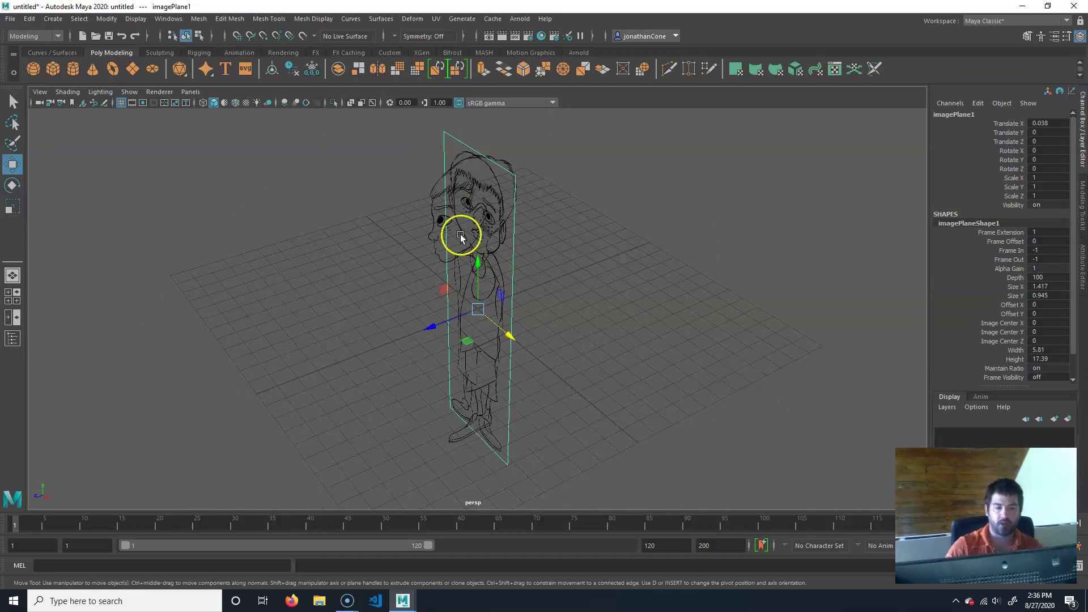
mouse_move(432, 326)
mouse_down()
mouse_move(529, 281)
mouse_move(571, 282)
mouse_move(568, 359)
mouse_move(359, 308)
mouse_move(231, 437)
mouse_up()
mouse_move(121, 474)
alt+mouse_down()
mouse_move(587, 305)
mouse_move(585, 289)
mouse_move(638, 283)
alt+mouse_up()
mouse_move(638, 283)
alt+mouse_down()
mouse_move(757, 318)
mouse_move(850, 321)
mouse_move(597, 340)
mouse_move(535, 311)
mouse_move(262, 379)
alt+mouse_up()
Move the side image plane away from the grid centre along X to about -12.02
key(space)
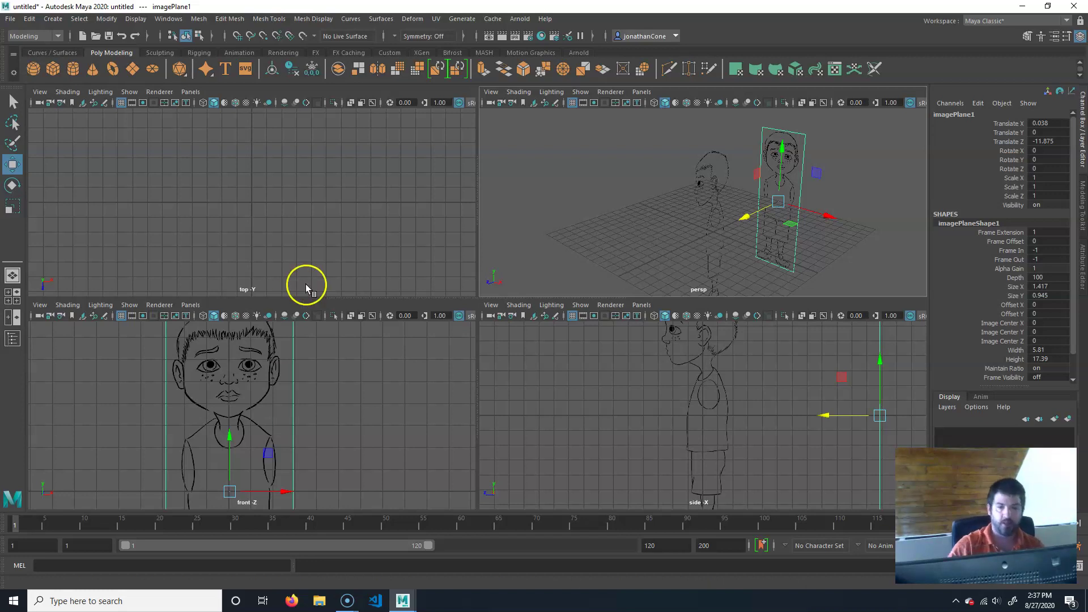
click(689, 211)
alt+drag(689, 211, 679, 185)
alt+drag(729, 221, 699, 213)
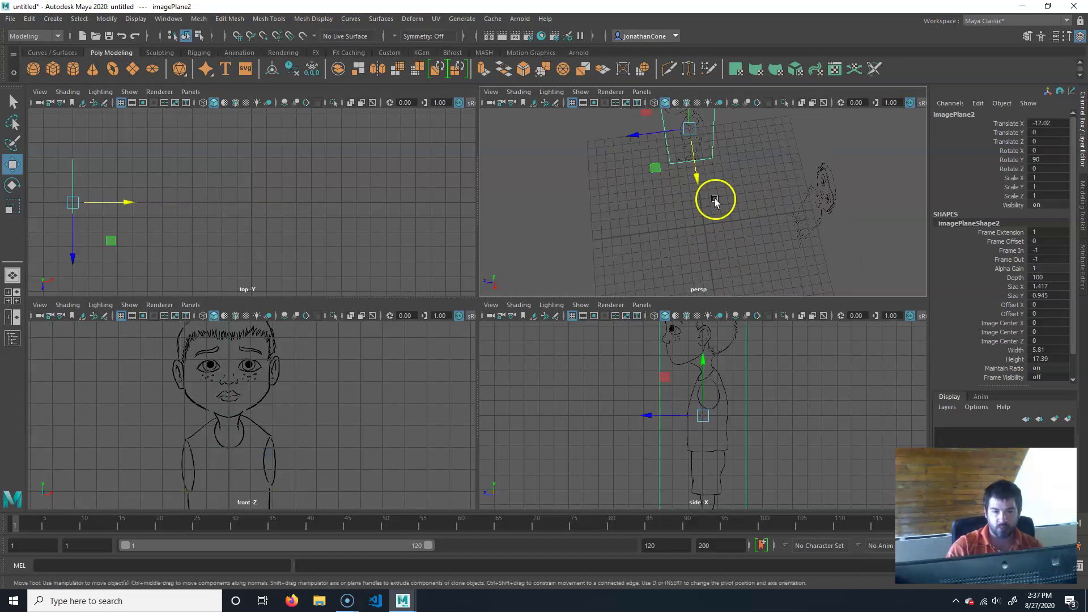
Examine the side drawing against the grid's centre line in the side view and both planes' placement in perspective
key(space)
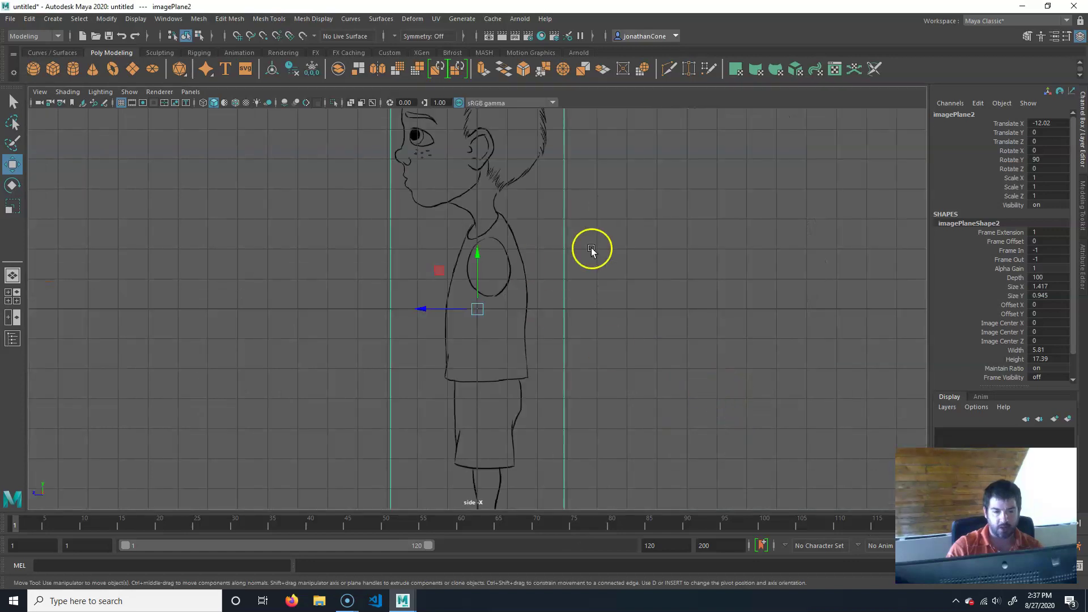
scroll(583, 287, down, 2)
scroll(450, 352, up, 2)
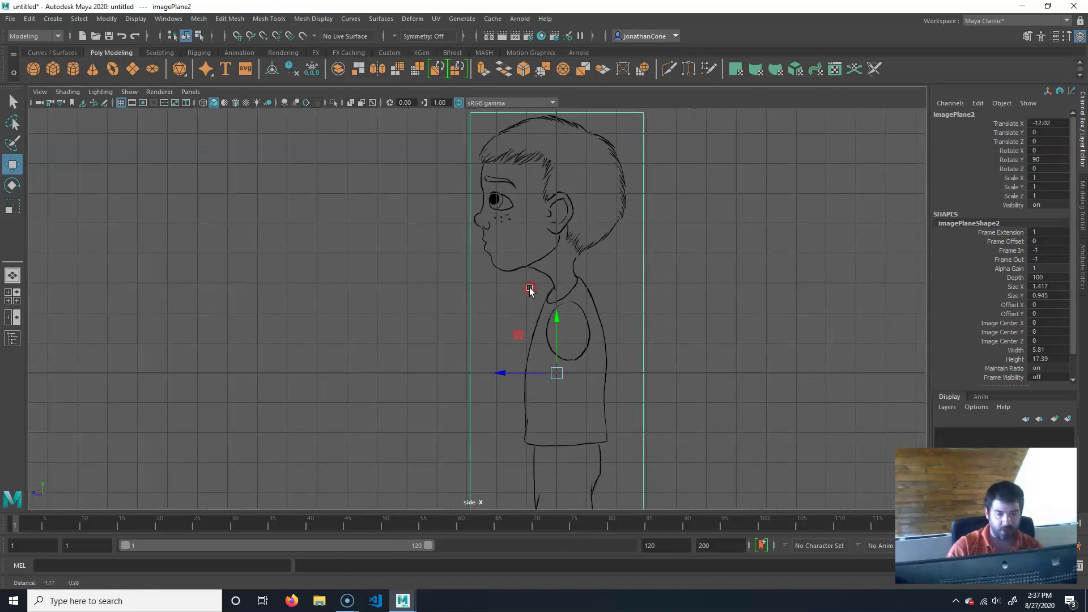
scroll(508, 403, up, 2)
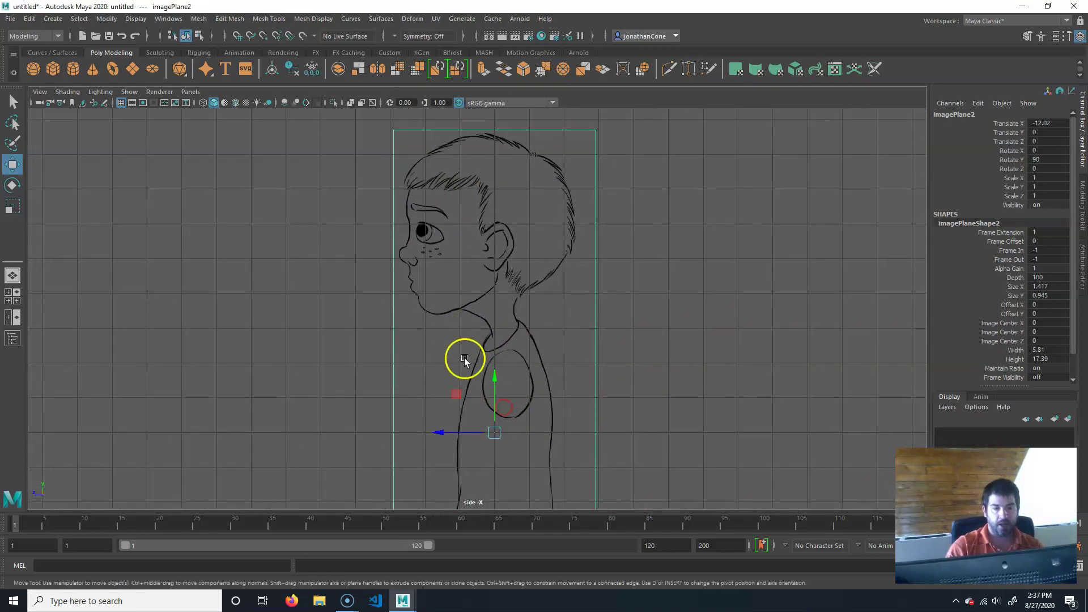
alt+middle_drag(546, 359, 529, 304)
alt+right_drag(528, 303, 444, 321)
alt+middle_drag(444, 321, 454, 323)
alt+right_drag(403, 327, 444, 331)
alt+middle_drag(520, 341, 488, 341)
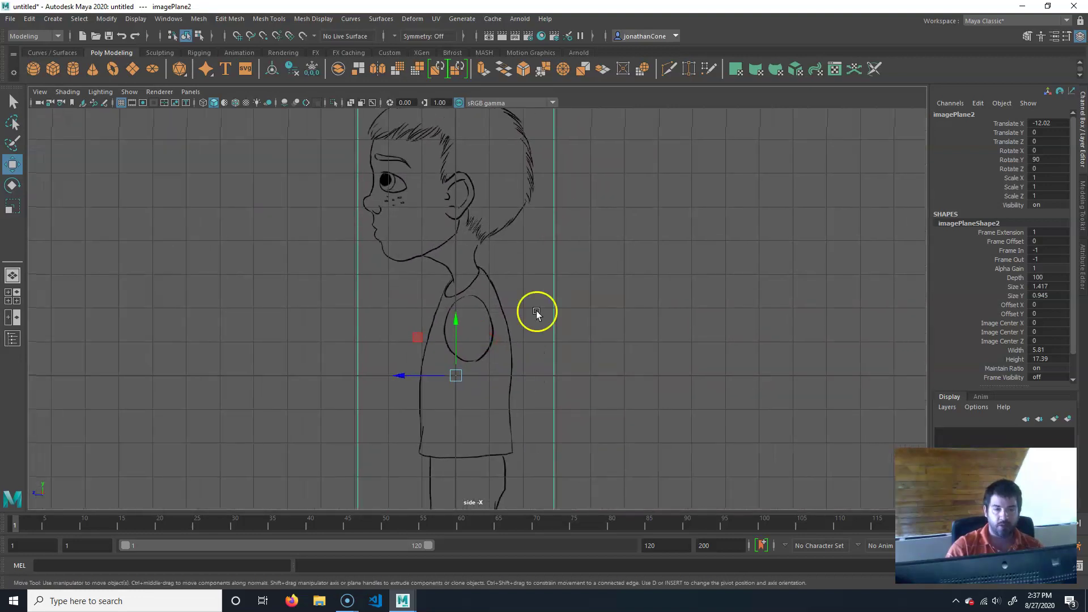
key(space)
key(space)
key(space)
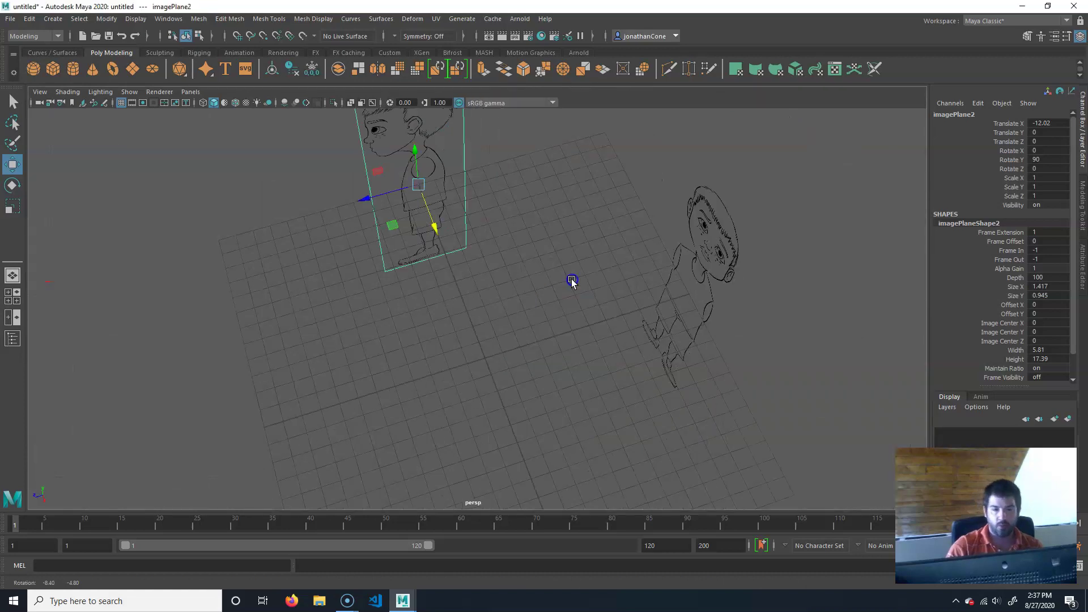
alt+drag(571, 279, 408, 214)
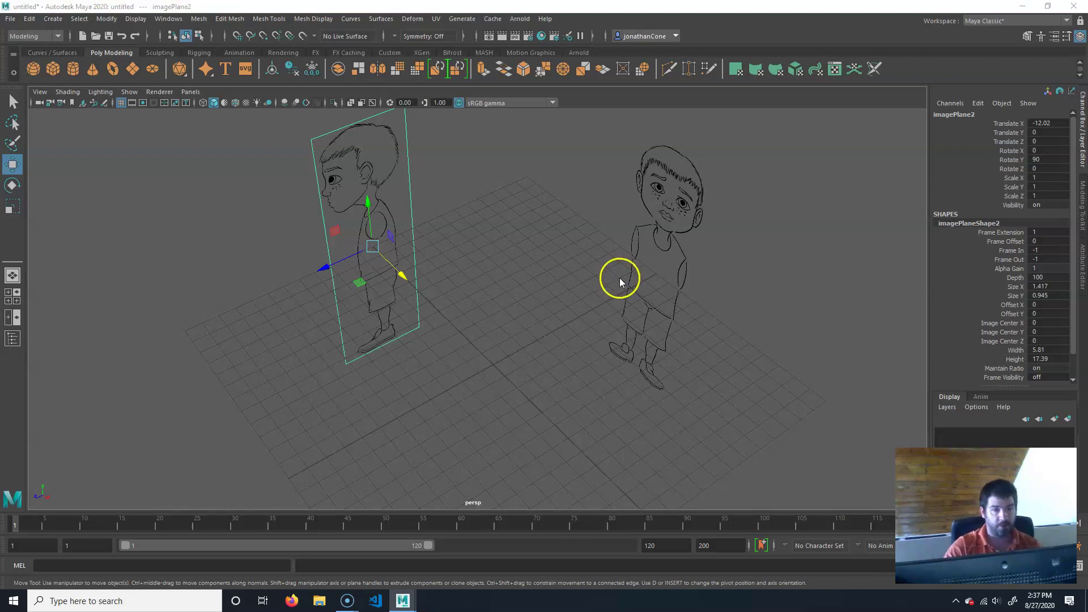
In the side view, nudge the side image plane along Z to about -0.044 to align it with the centre line
key(space)
key(space)
alt+middle_drag(564, 394, 529, 316)
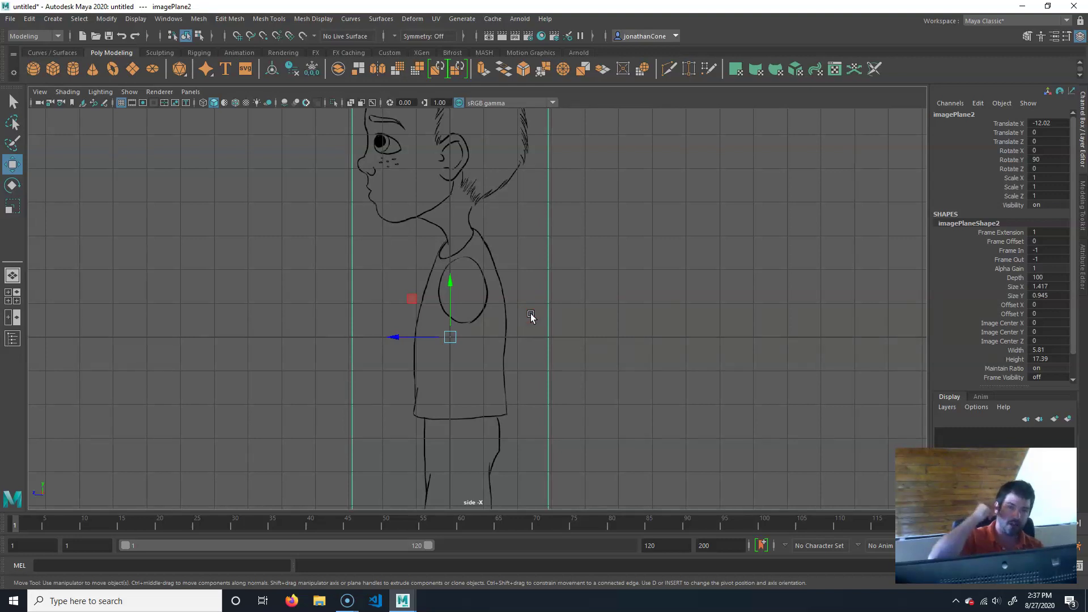
alt+right_drag(492, 349, 368, 381)
alt+middle_drag(477, 331, 462, 391)
drag(388, 333, 391, 334)
alt+middle_drag(473, 273, 462, 318)
alt+middle_drag(596, 248, 552, 285)
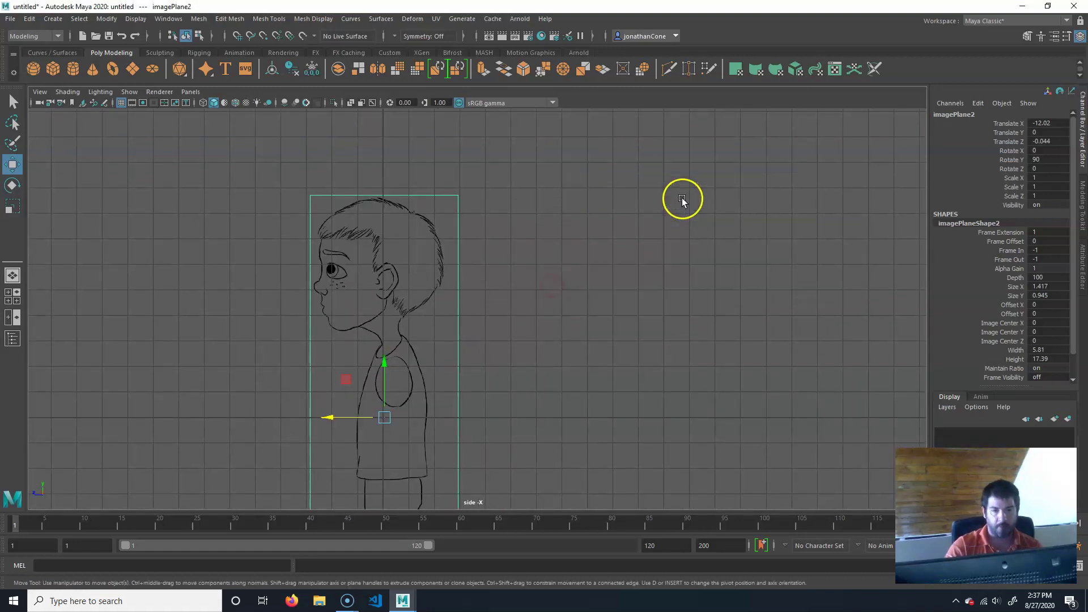
Try moving the side image plane farther along X in the perspective view, and undo that move
key(space)
key(space)
key(space)
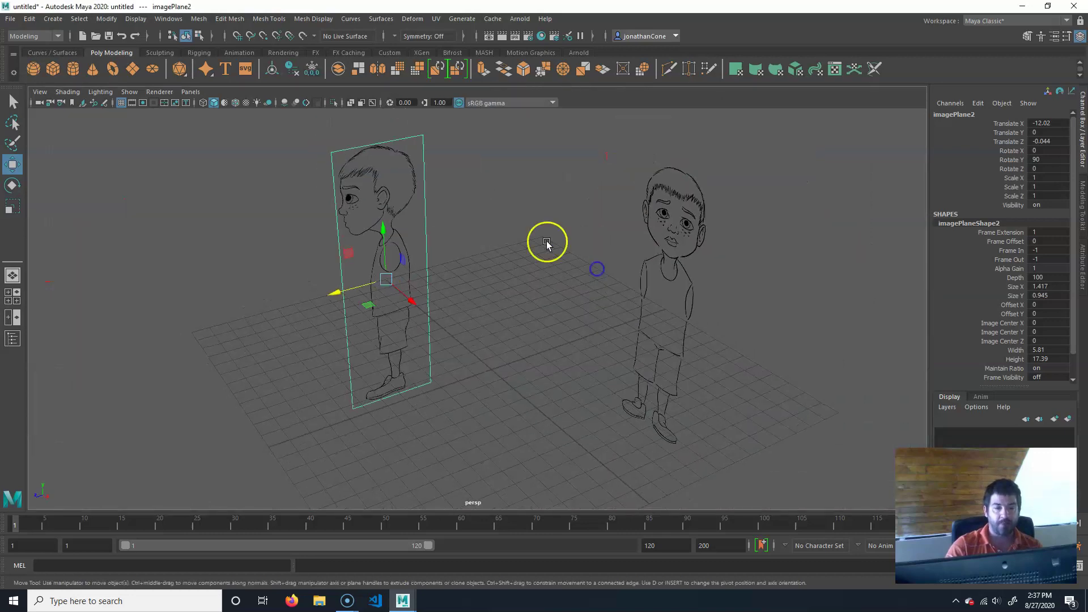
click(549, 272)
click(353, 296)
click(466, 295)
click(389, 270)
drag(390, 269, 379, 259)
key(ctrl+z)
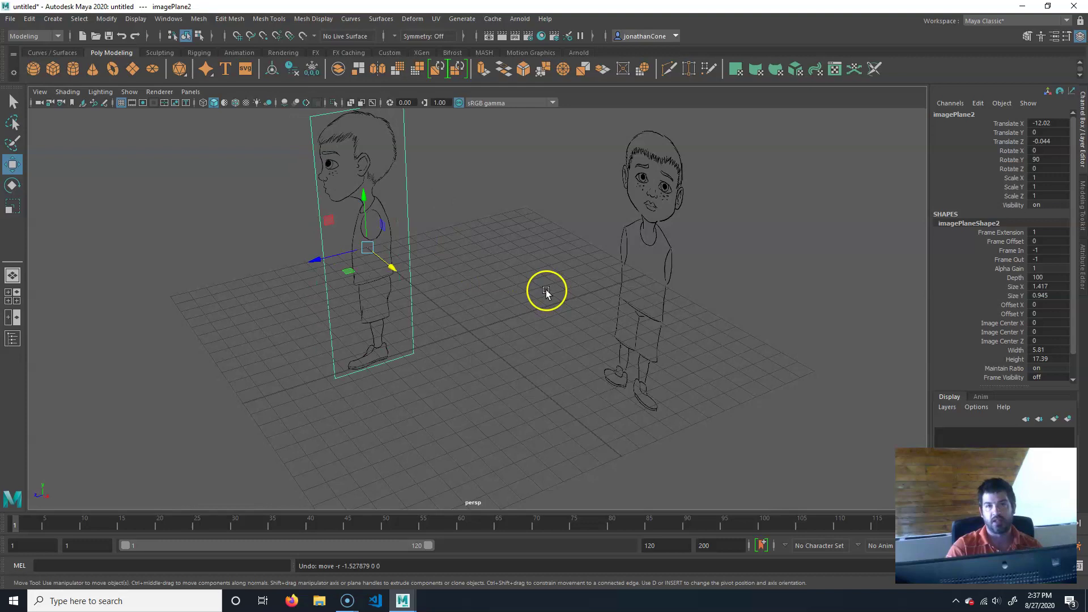
Select the front and side image planes together and add them to a new display layer
click(631, 302)
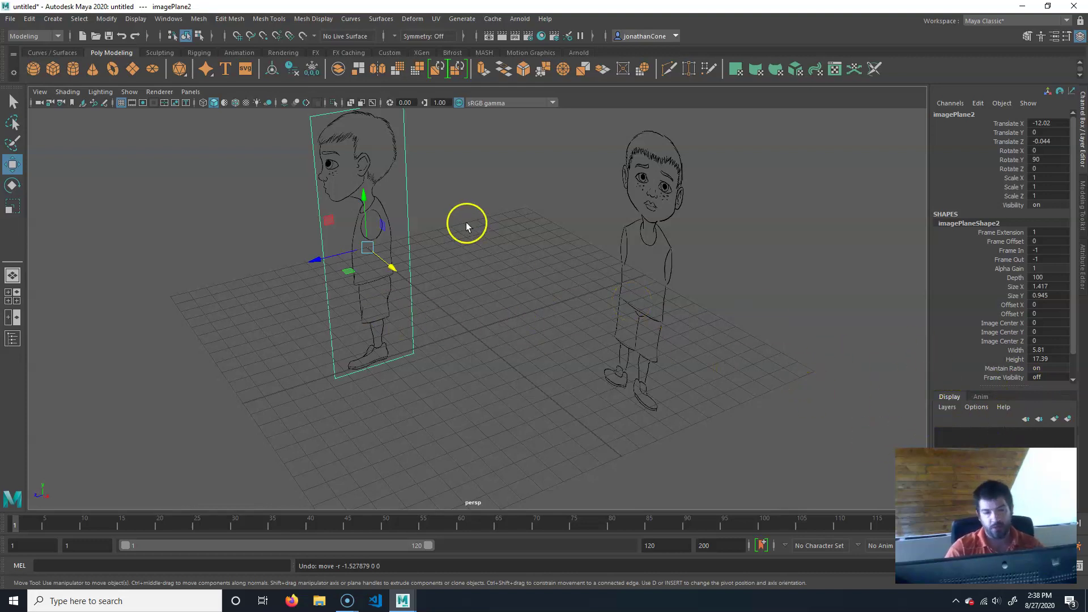
drag(78, 313, 884, 216)
click(355, 408)
drag(329, 456, 364, 262)
click(641, 409)
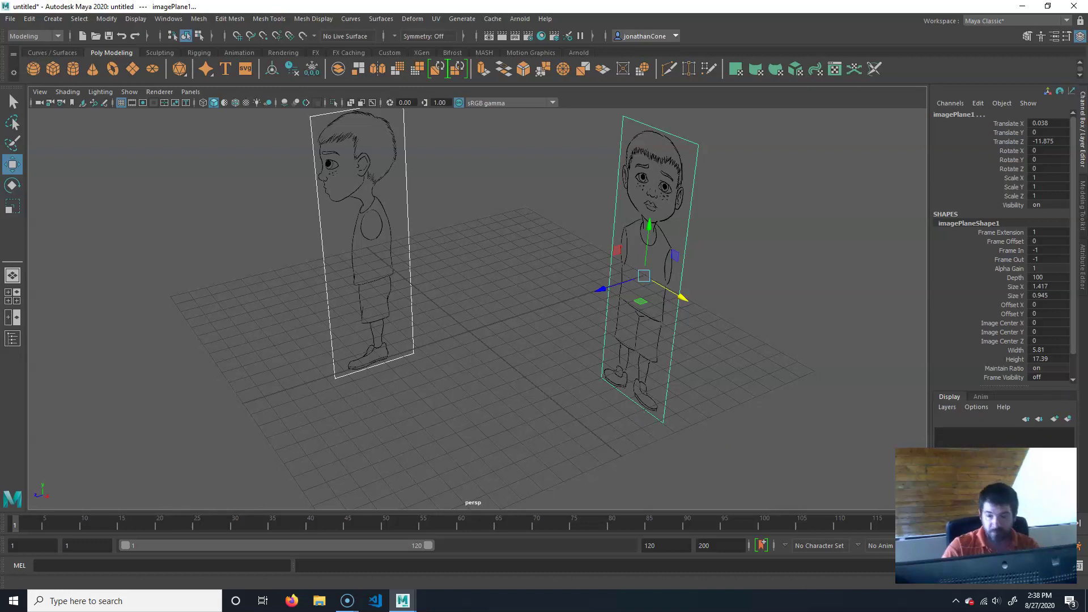
click(1067, 420)
Rename the new display layer imgPlanes and save the layer settings
double_click(1001, 437)
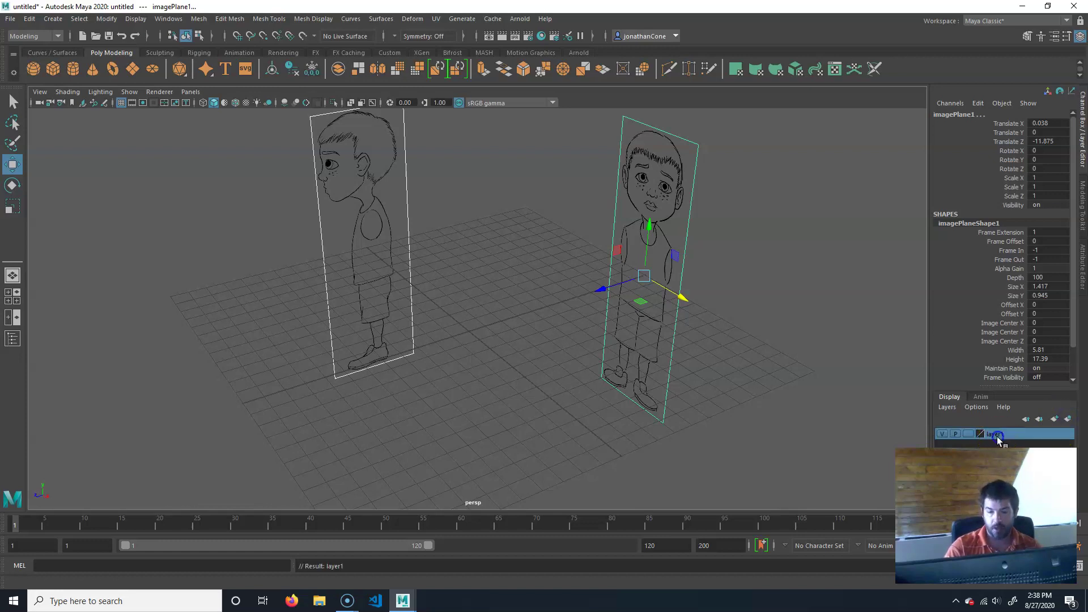
text(imgPLan)
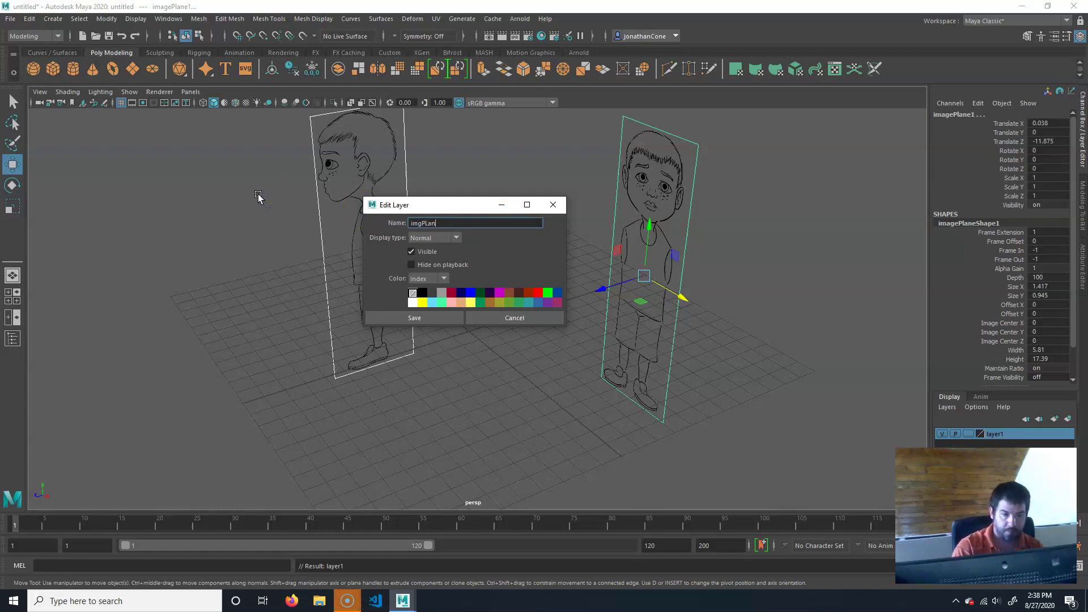
text(lane)
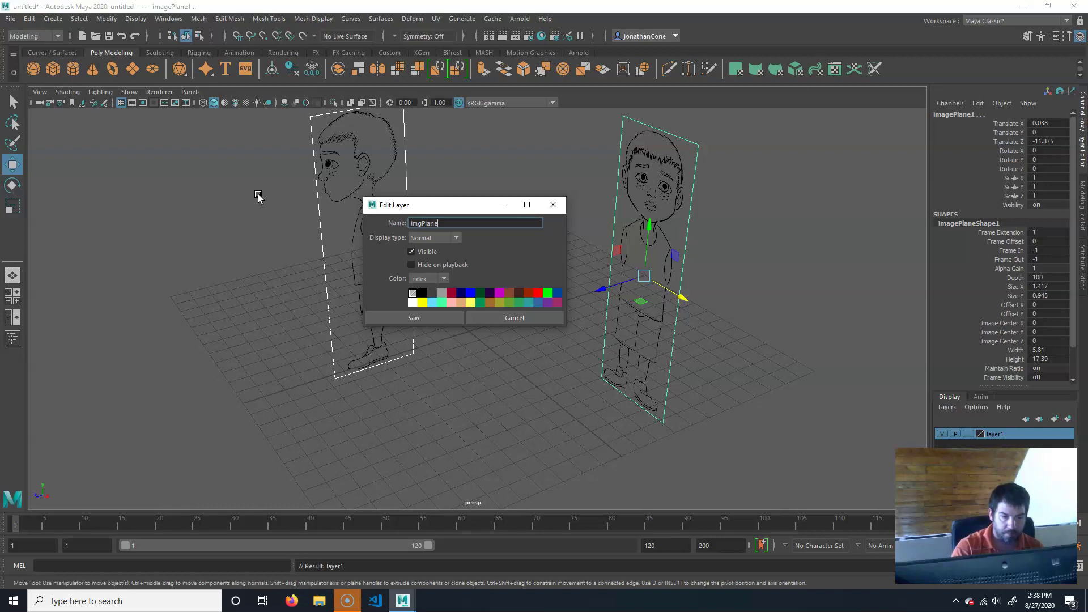
key(Return)
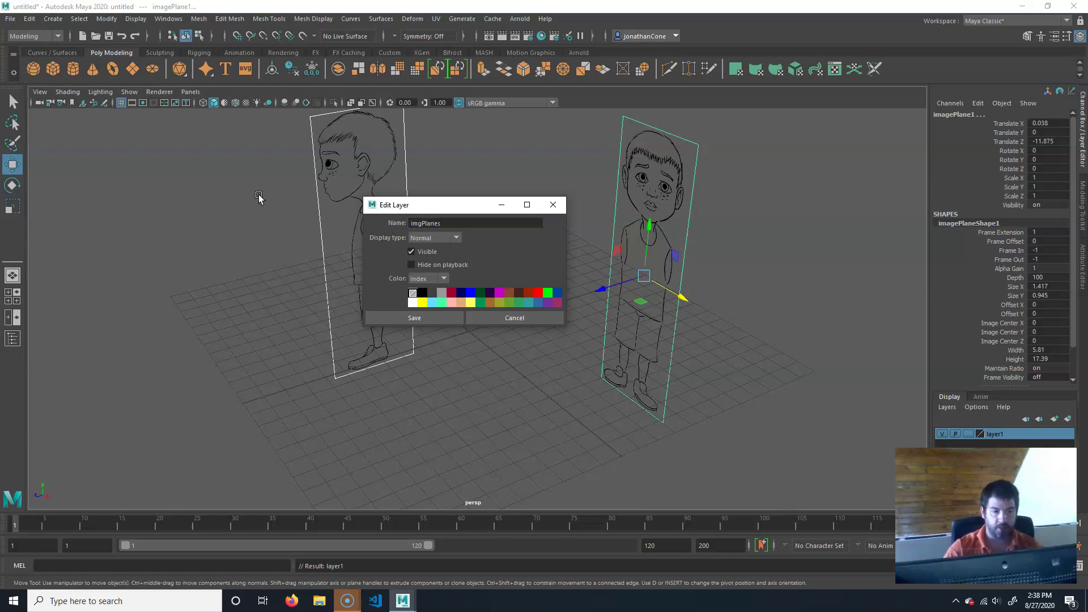
click(414, 317)
Toggle the imgPlanes layer's visibility off and on to check that it controls both image planes
click(942, 434)
click(942, 434)
click(942, 434)
click(962, 433)
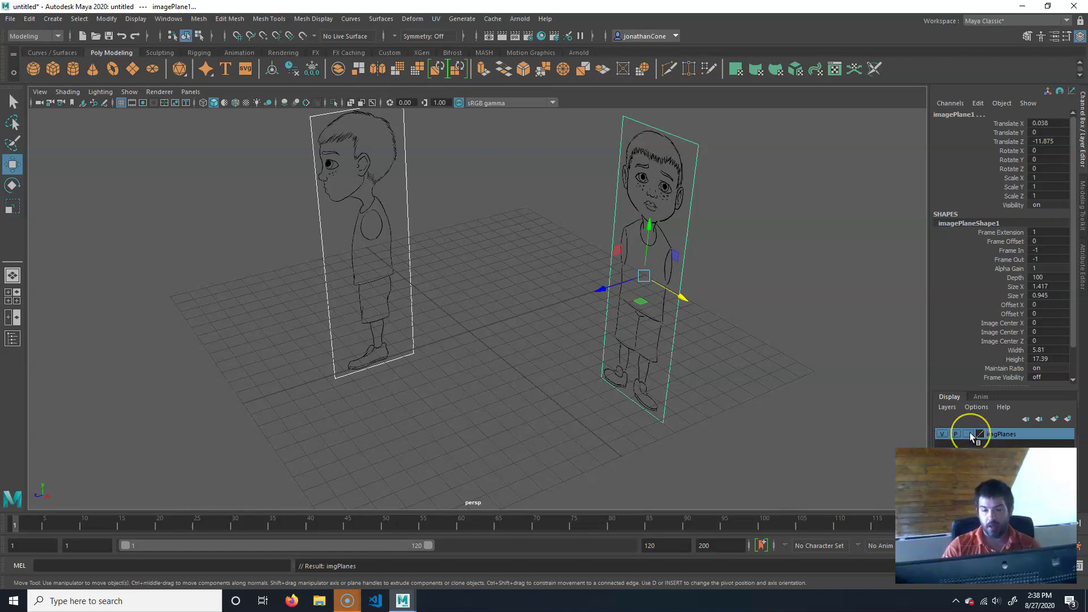
Try the Template display type on the imgPlanes layer, clear the selection, and switch the layer to Reference
click(970, 433)
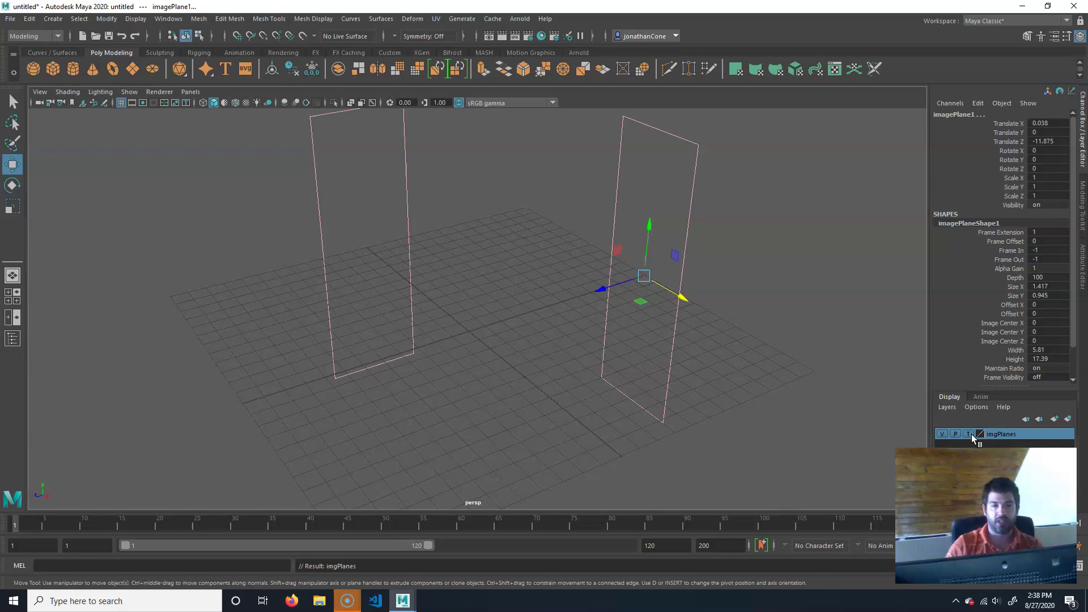
click(717, 318)
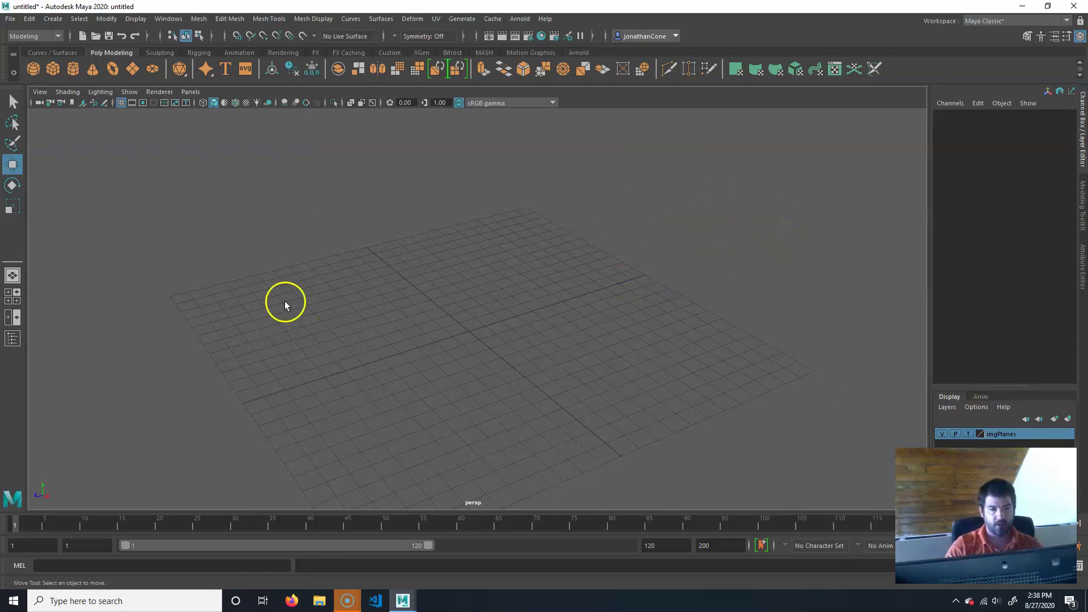
click(968, 435)
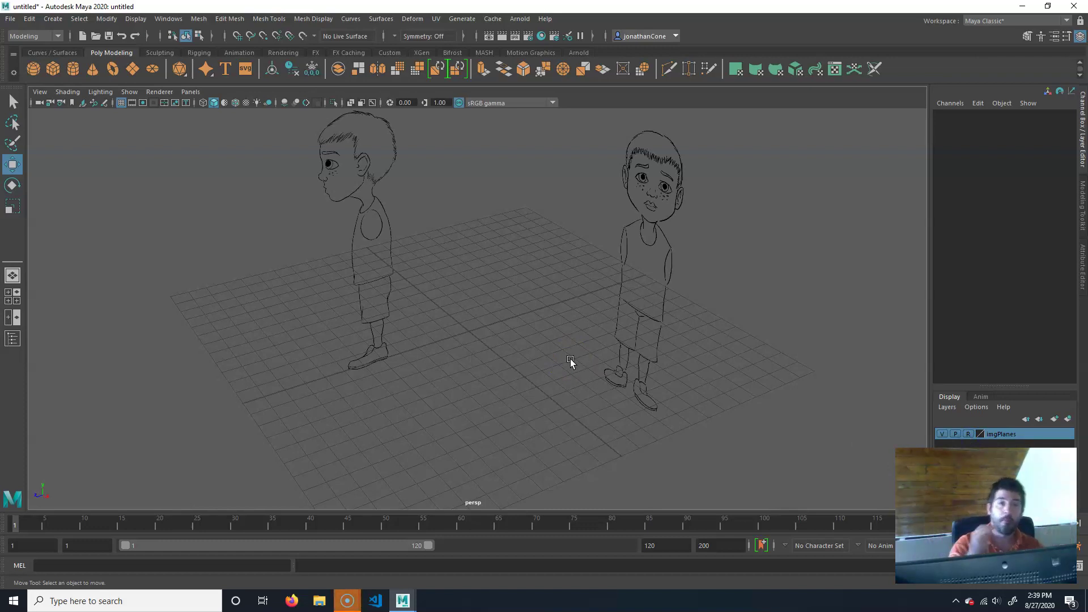
Test box-selecting the image planes while cycling the imgPlanes layer through its display types back to Reference
drag(243, 329, 621, 267)
click(969, 434)
click(972, 435)
drag(445, 264, 687, 275)
click(969, 434)
drag(226, 262, 388, 274)
drag(270, 243, 744, 224)
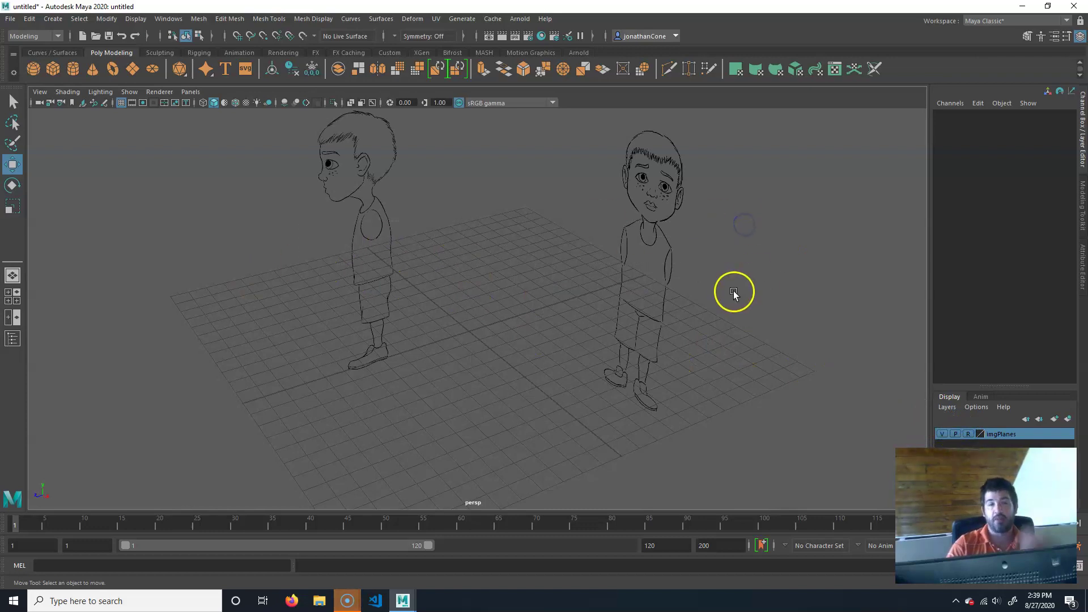
Return the imgPlanes layer to normal, select the front image plane, cycle the layer back to Reference, and clear the selection
click(967, 434)
drag(525, 257, 784, 241)
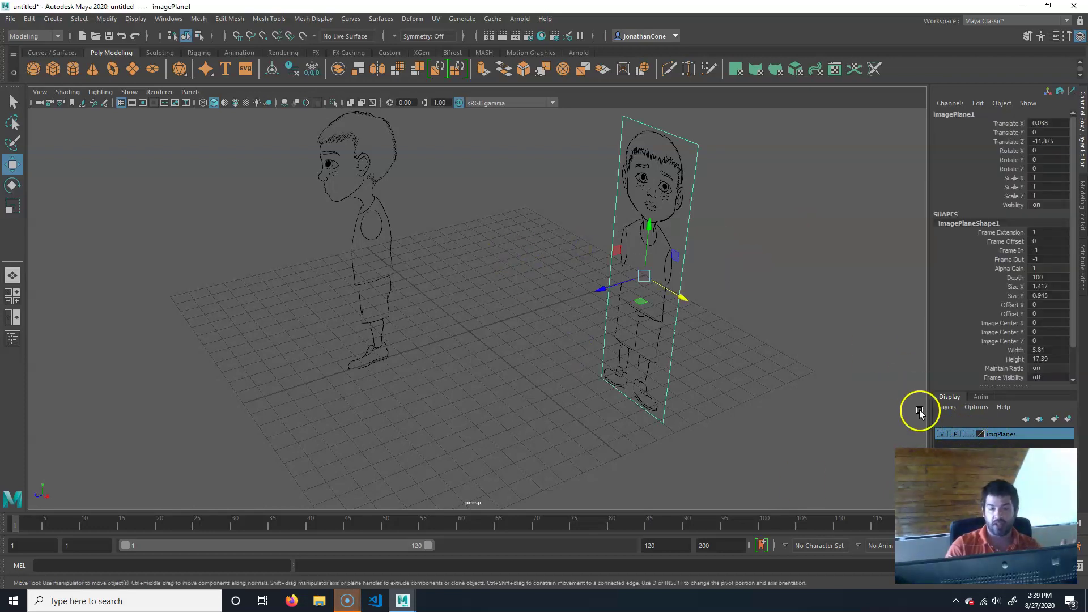
click(968, 434)
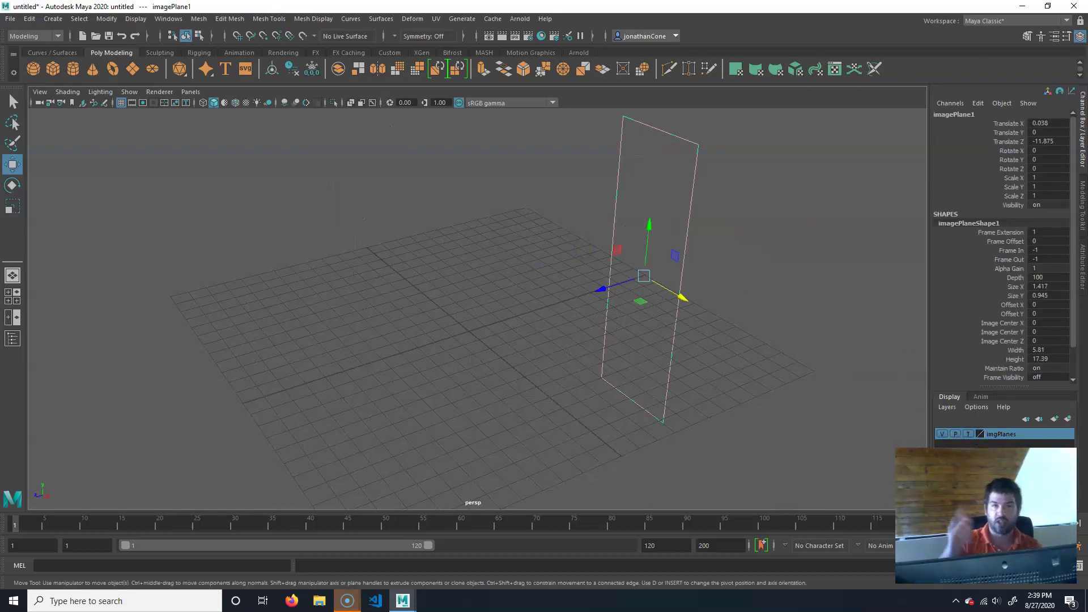
click(968, 434)
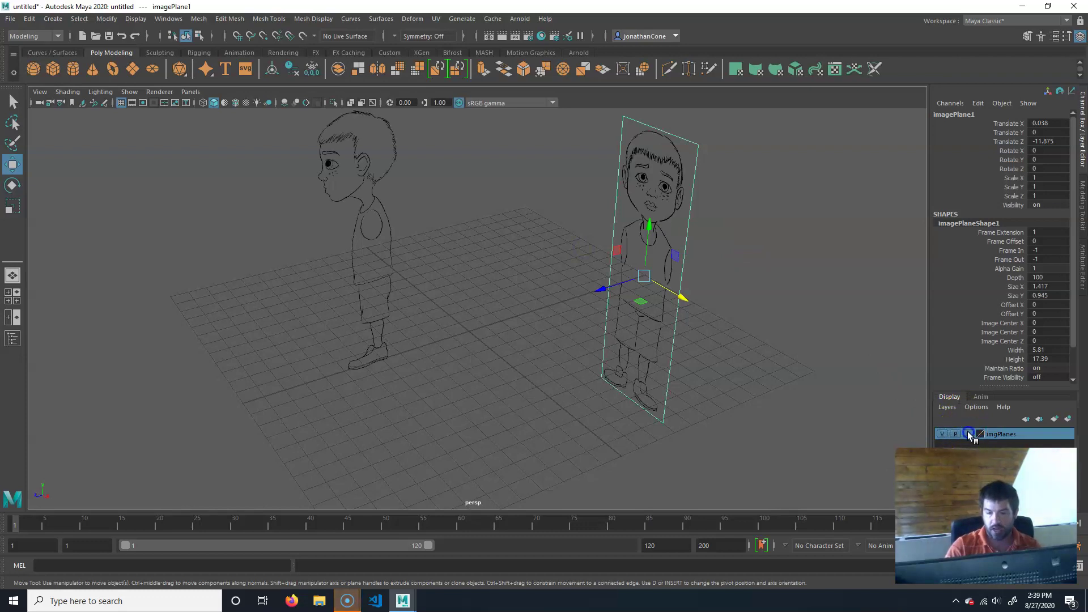
drag(498, 278, 703, 232)
click(402, 264)
click(888, 244)
click(895, 249)
Examine both image planes in the perspective view, the four-view layout and the front view
alt+drag(685, 303, 400, 290)
alt+drag(612, 379, 458, 327)
key(space)
key(space)
key(space)
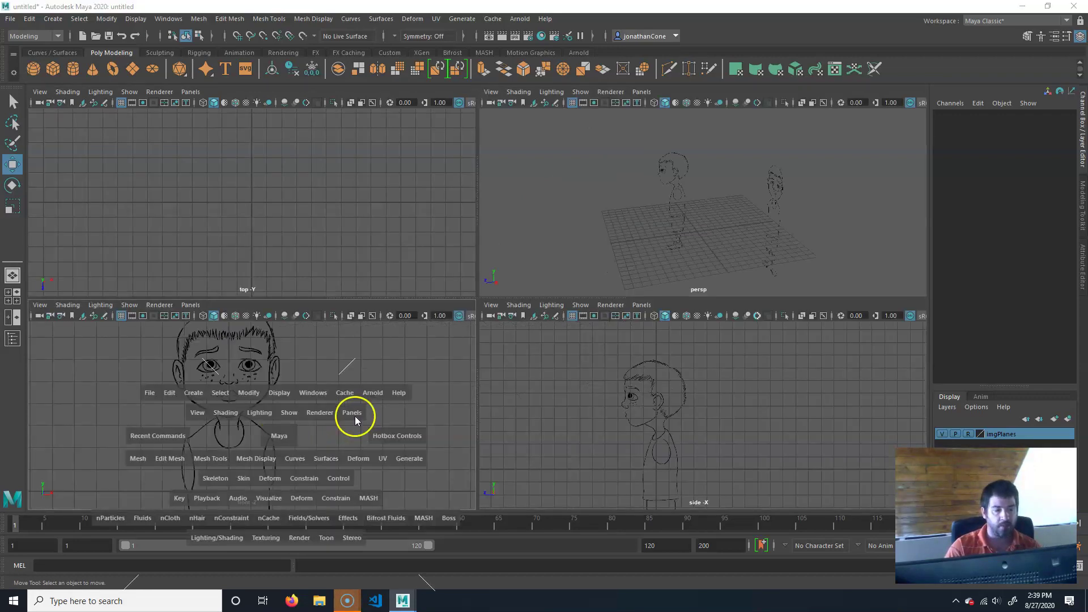
alt+right_drag(425, 355, 476, 269)
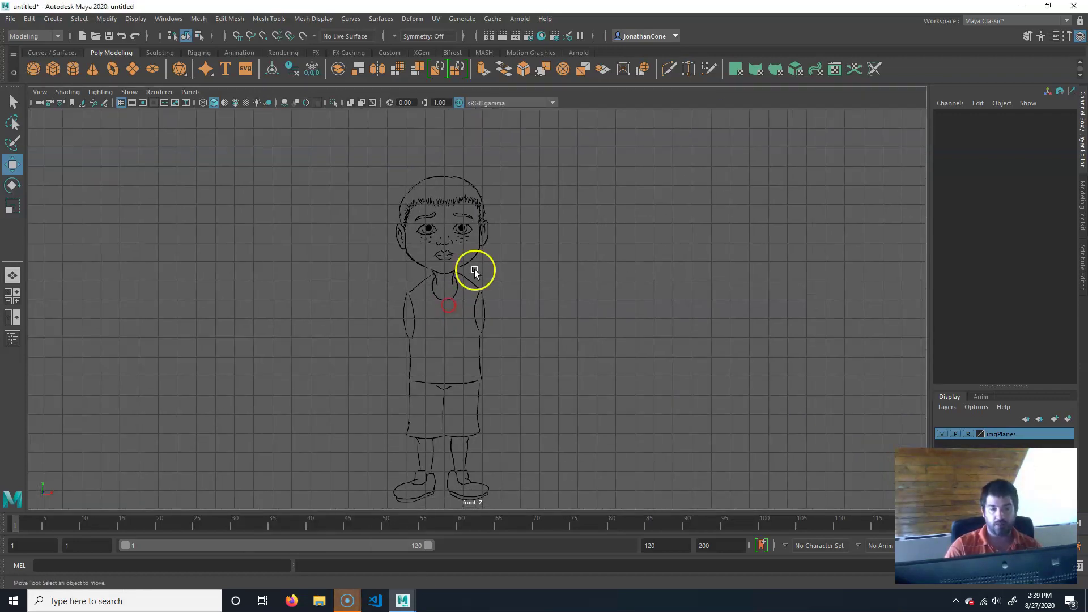
key(space)
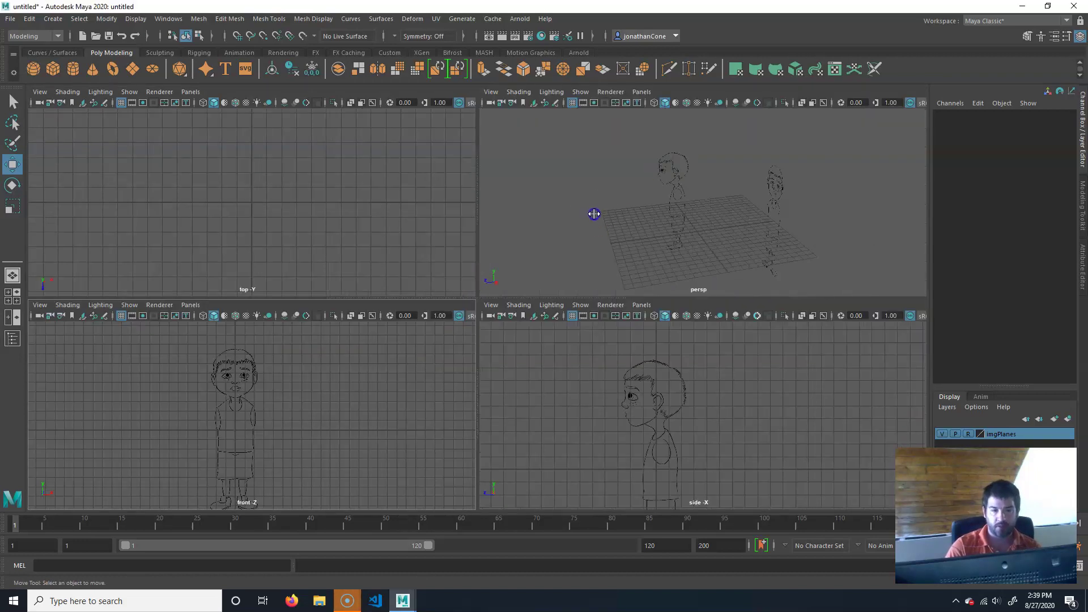
key(space)
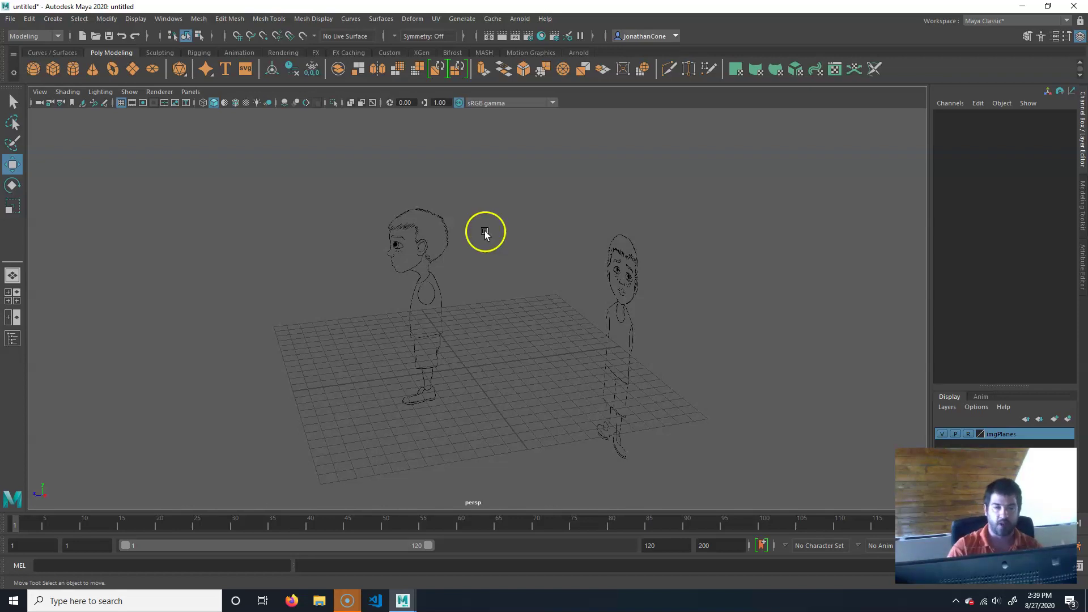
Hide the Polygons object type in the perspective view and show it again
click(129, 92)
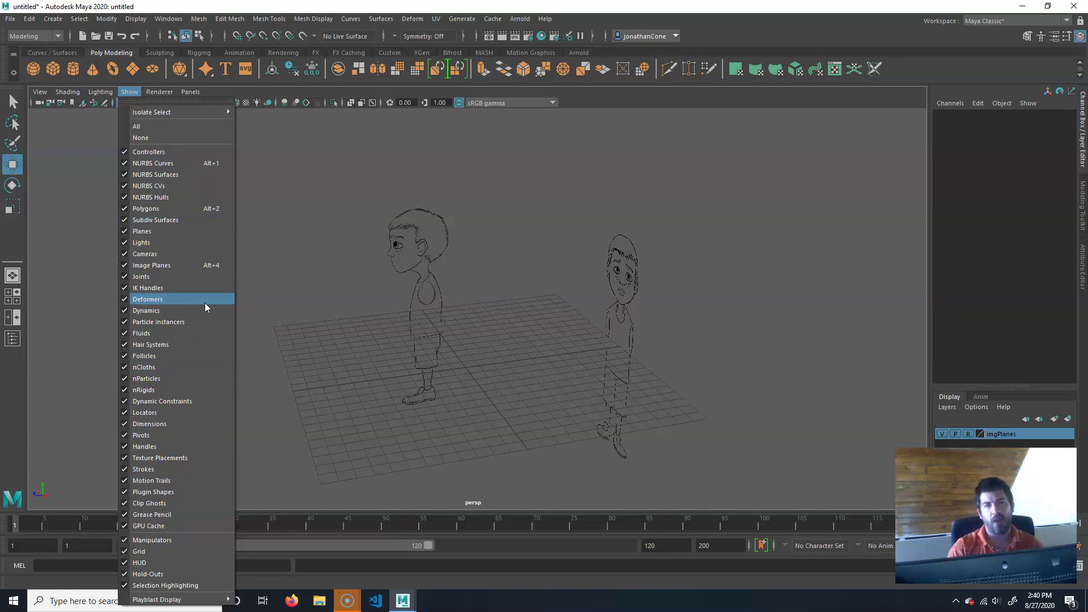
click(158, 210)
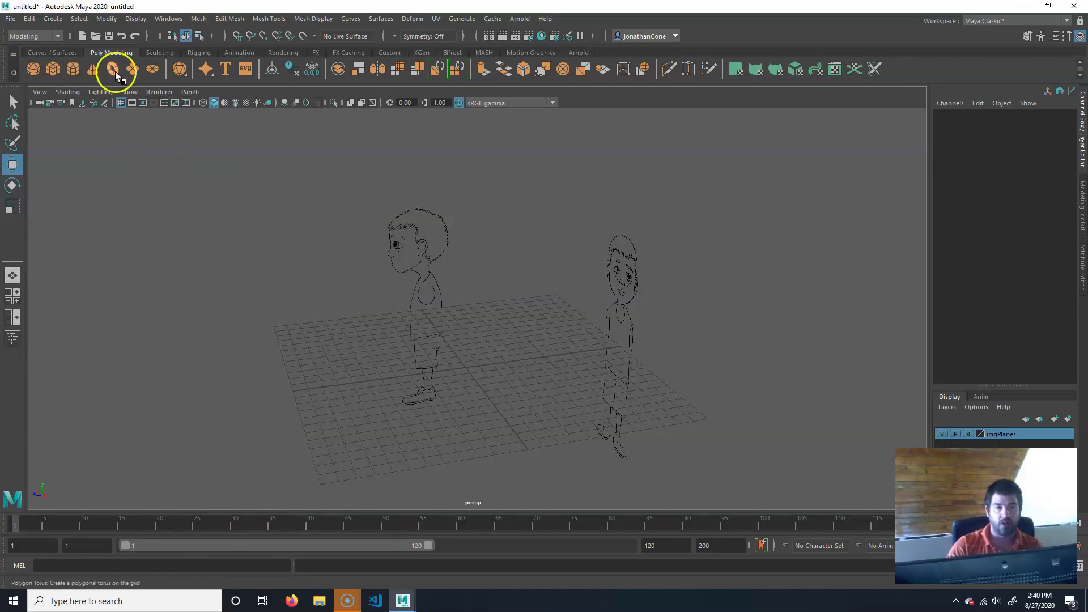
click(130, 92)
click(143, 207)
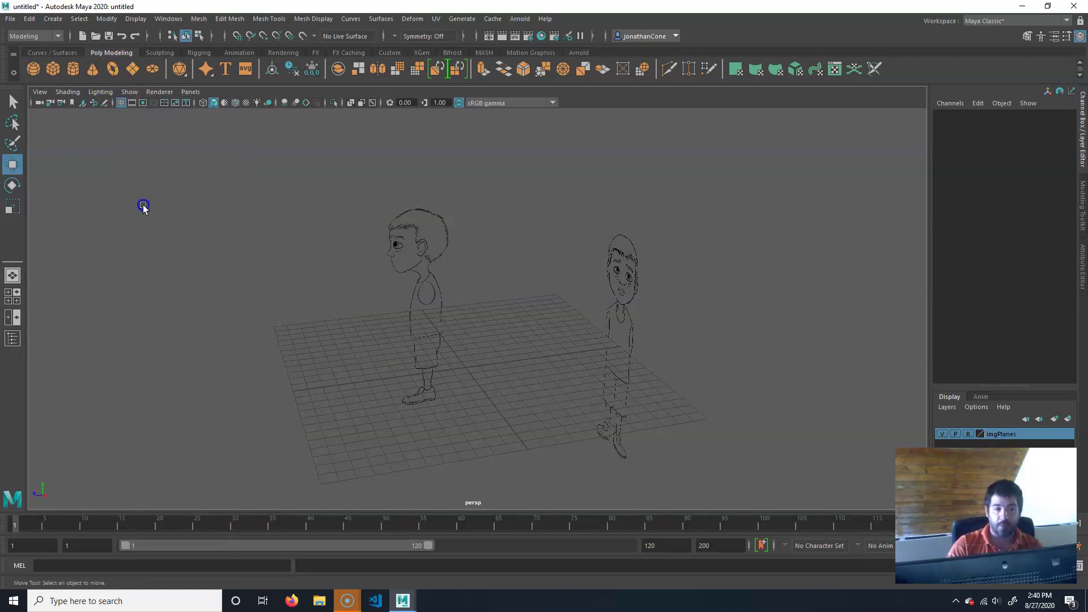
Hide every object type in the perspective view, enable only Polygons, and restore all object types
click(129, 91)
click(131, 120)
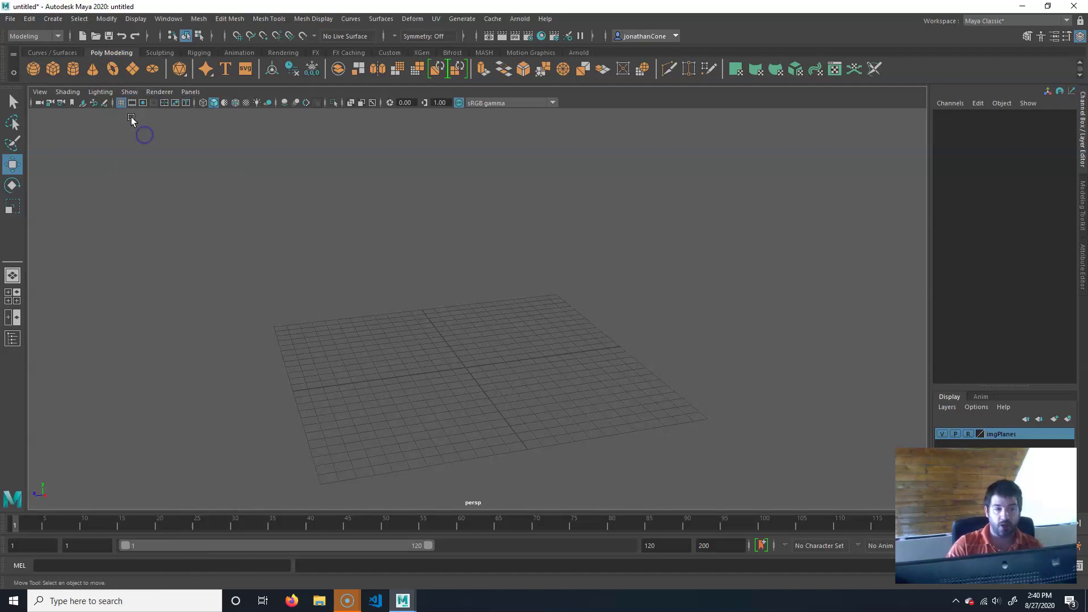
click(129, 92)
click(151, 205)
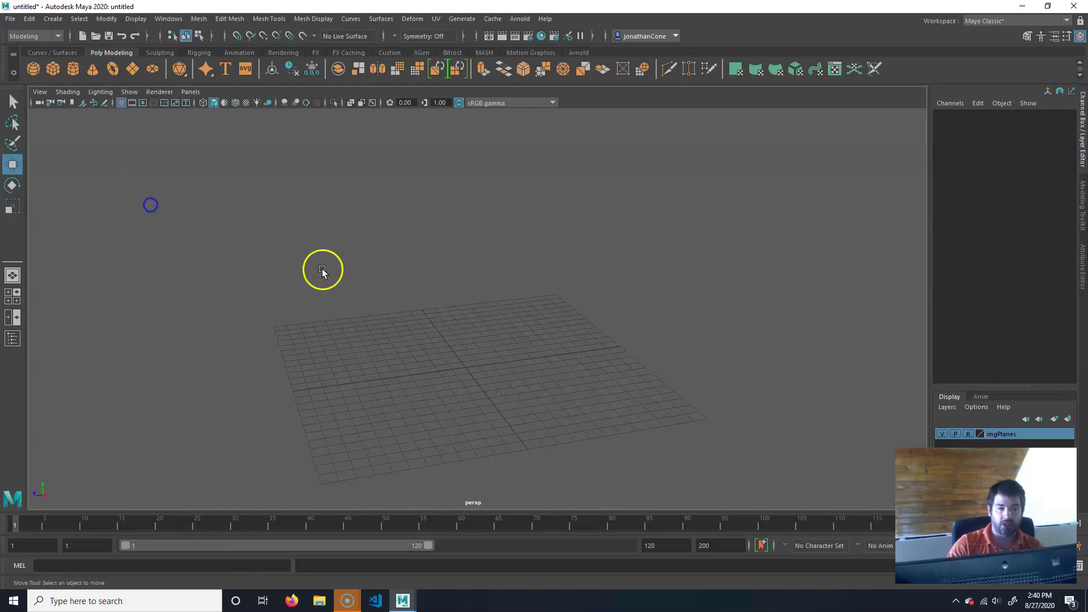
click(132, 91)
click(153, 126)
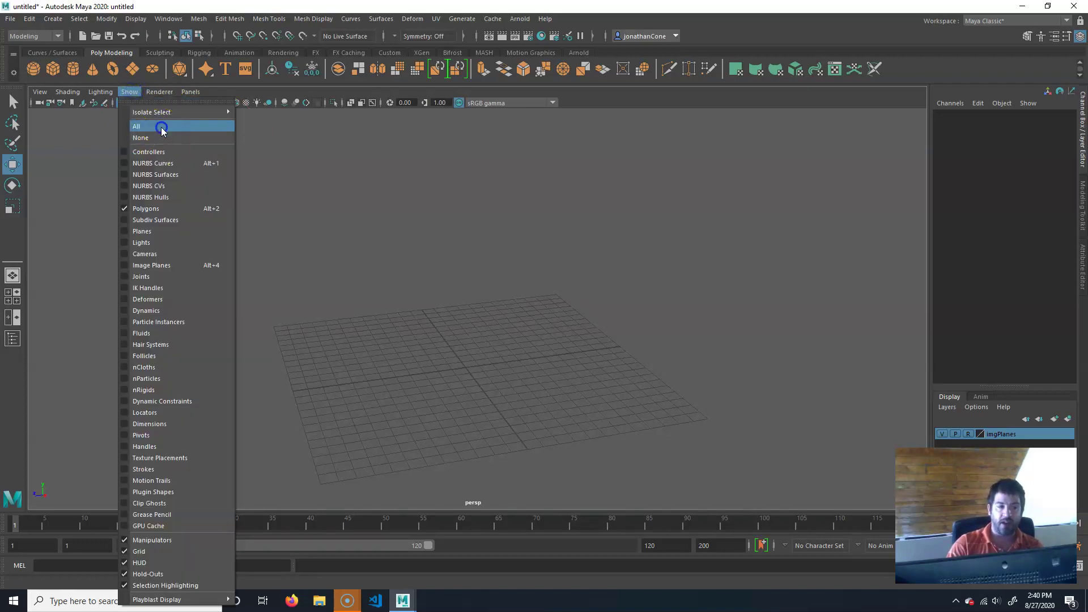
Hide image planes in the perspective view only, and check the front view's display filters in the four-view layout
click(135, 91)
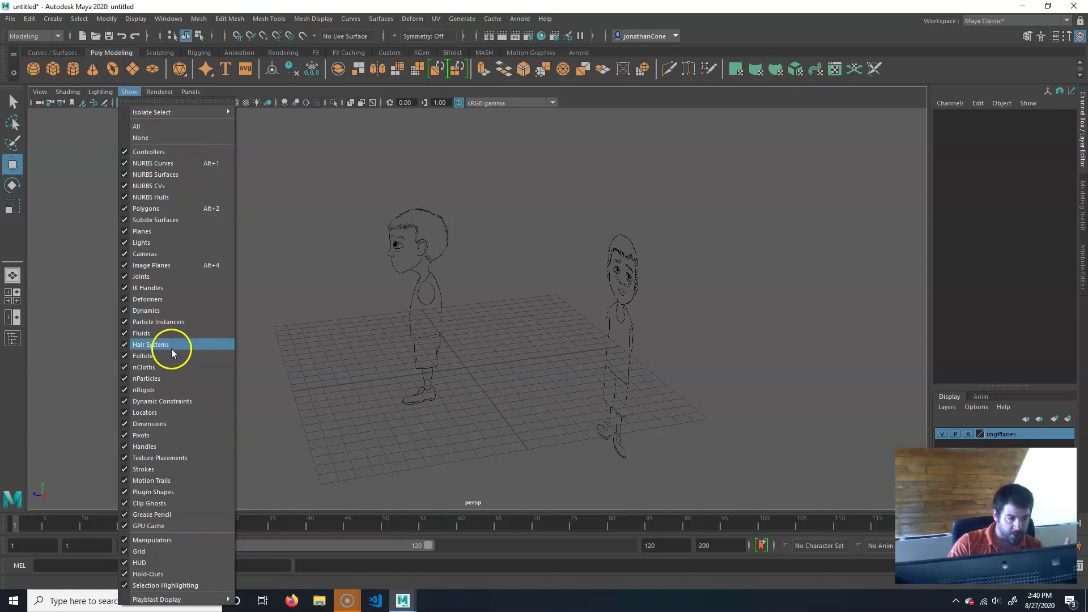
click(161, 264)
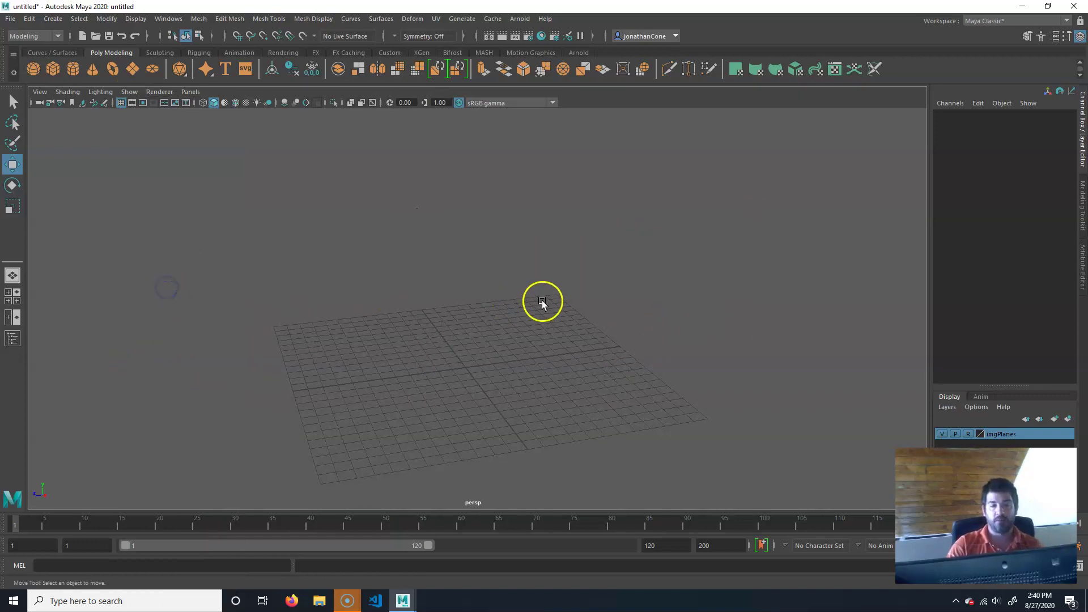
key(space)
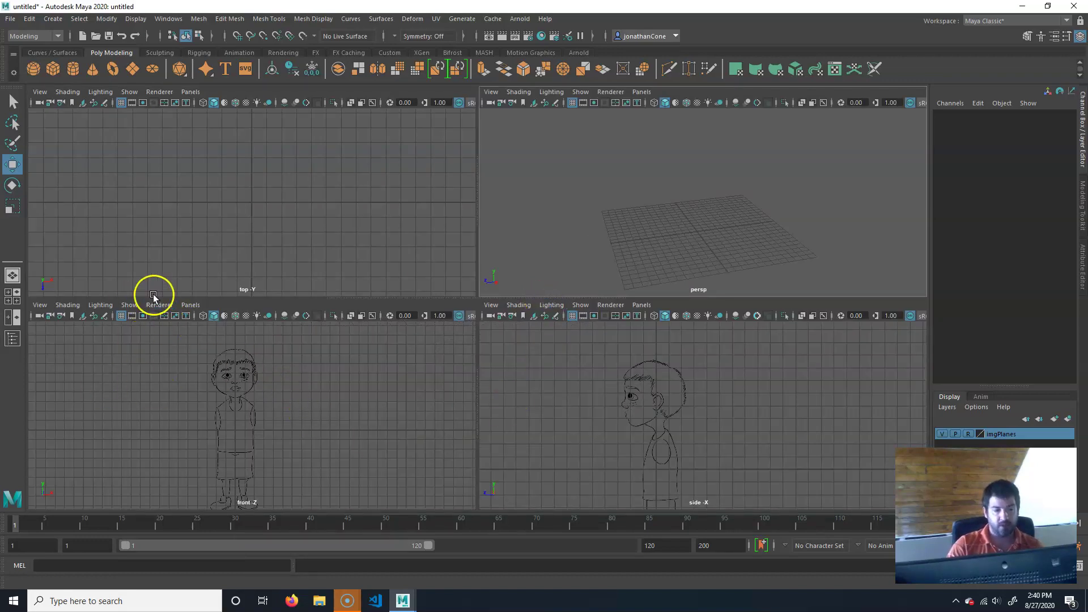
click(128, 304)
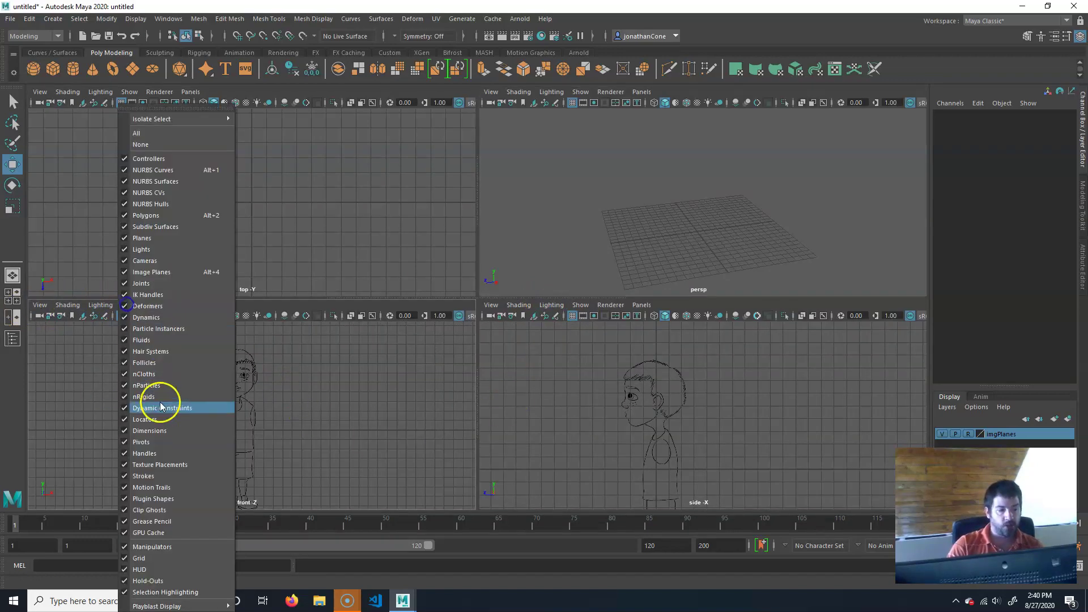
click(659, 202)
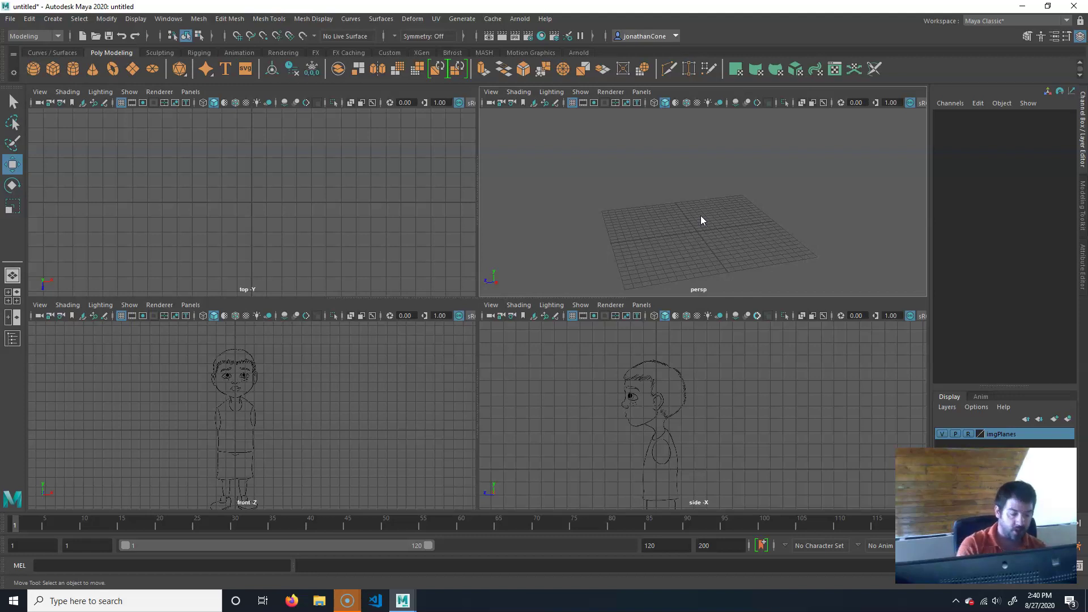
Save the scene as the Maya Binary file boyGeo_v01 in the cone_film project's scenes folder
click(10, 18)
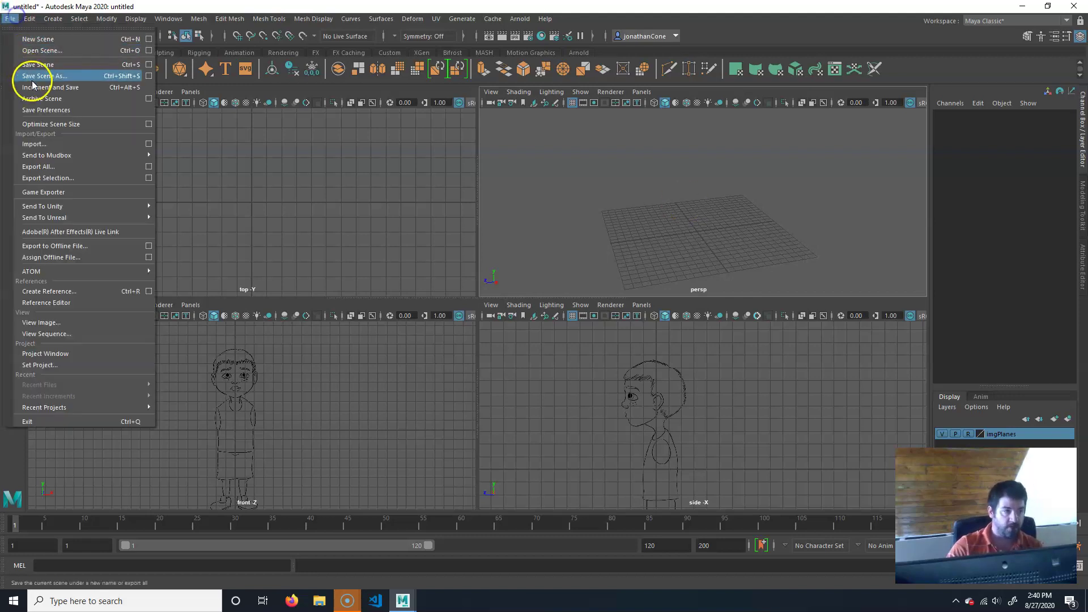
click(40, 75)
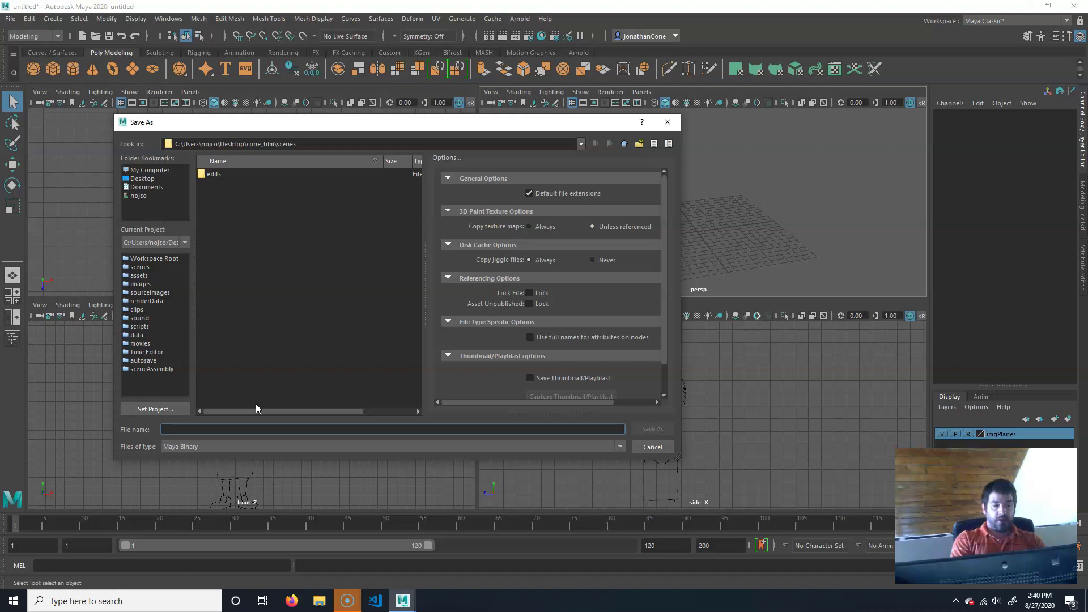
text(boy)
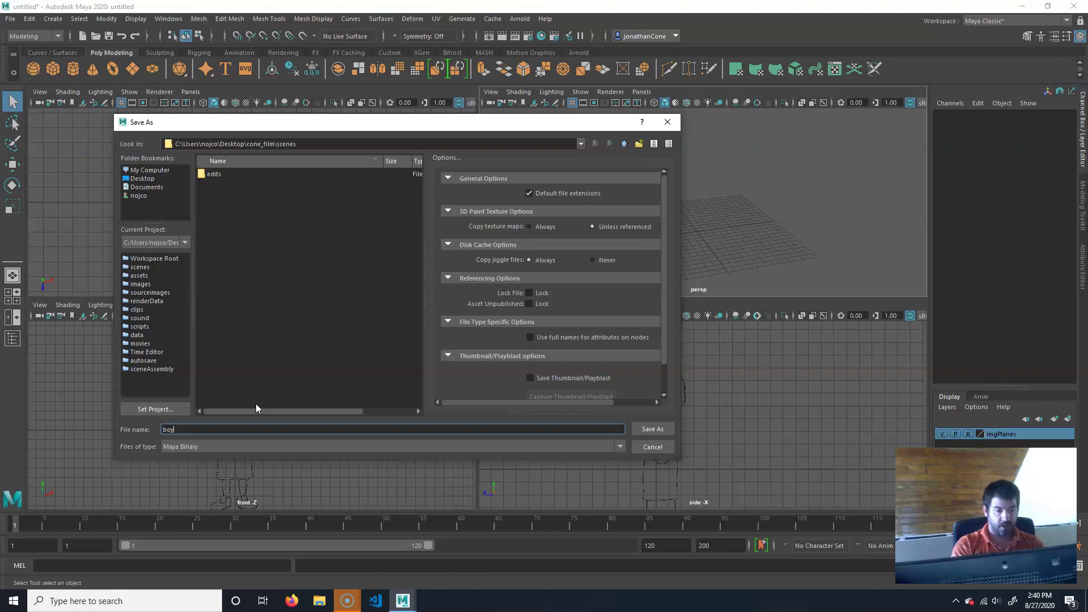
text(Geo_v01)
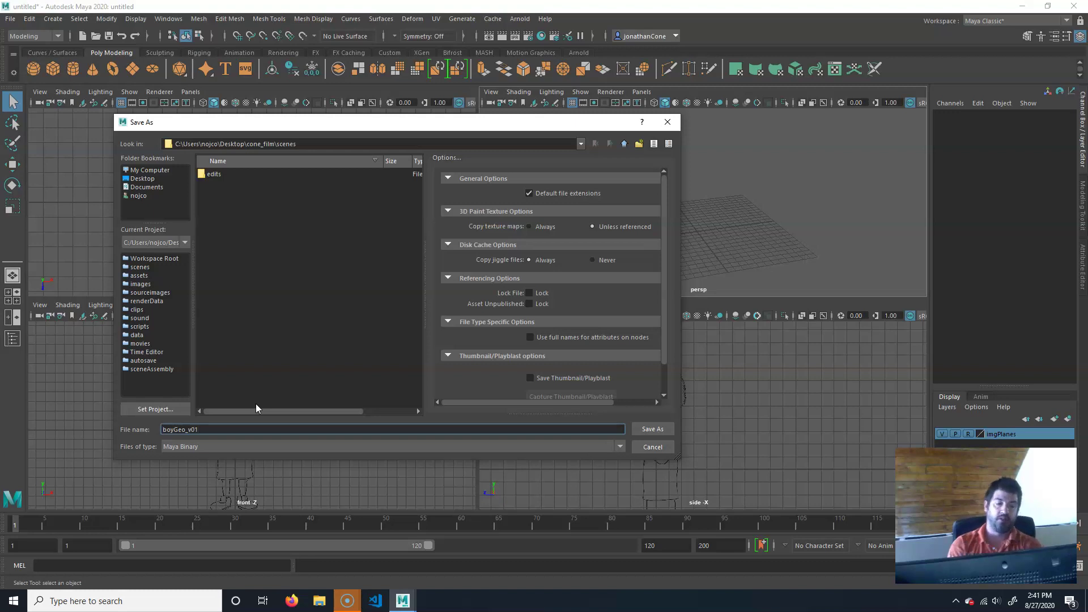
key(Return)
key(w)
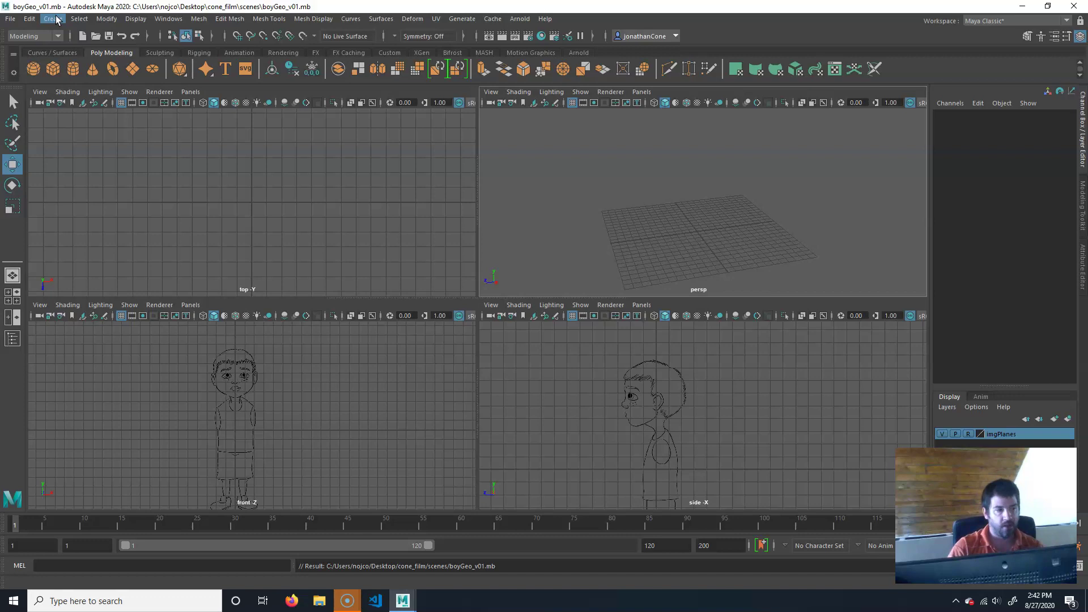
Create a polygon sphere with 8 axis divisions and 8 height divisions
click(52, 18)
mouse_move(106, 60)
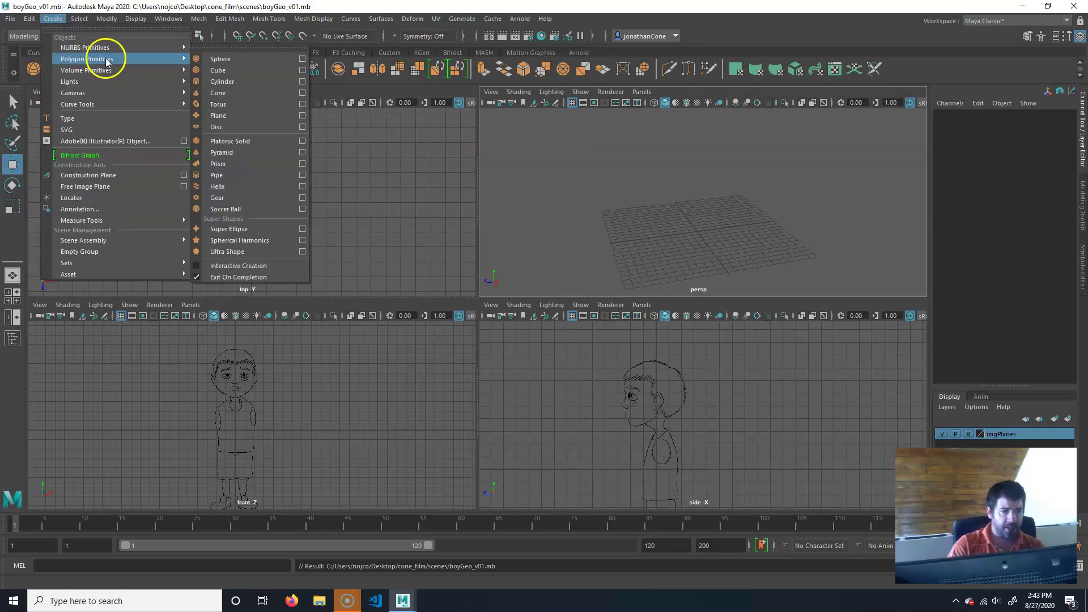
click(302, 59)
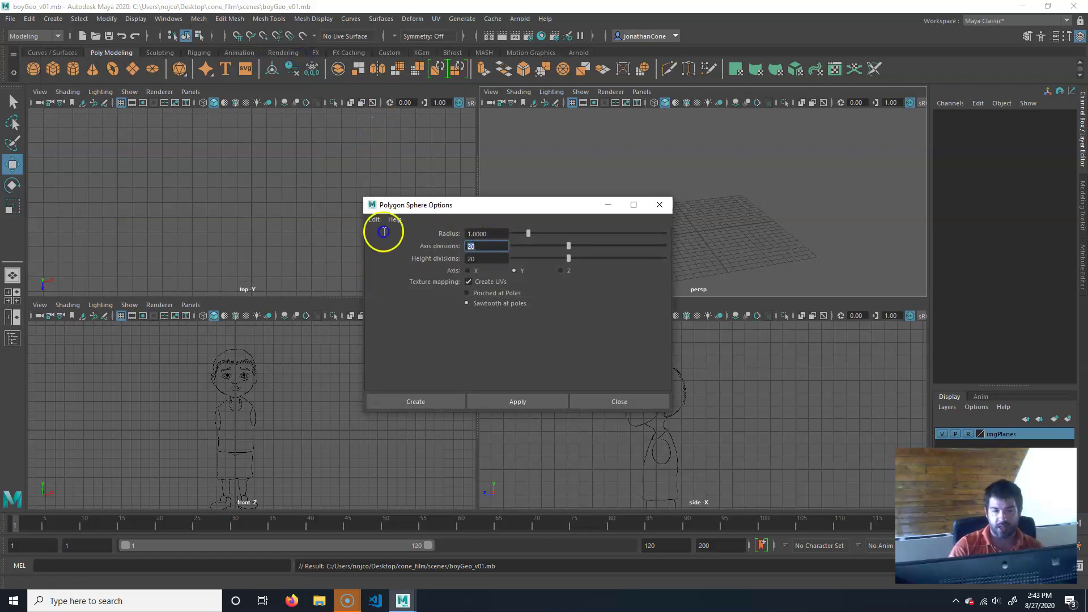
double_click(483, 247)
text(8)
double_click(486, 256)
text(8)
click(495, 243)
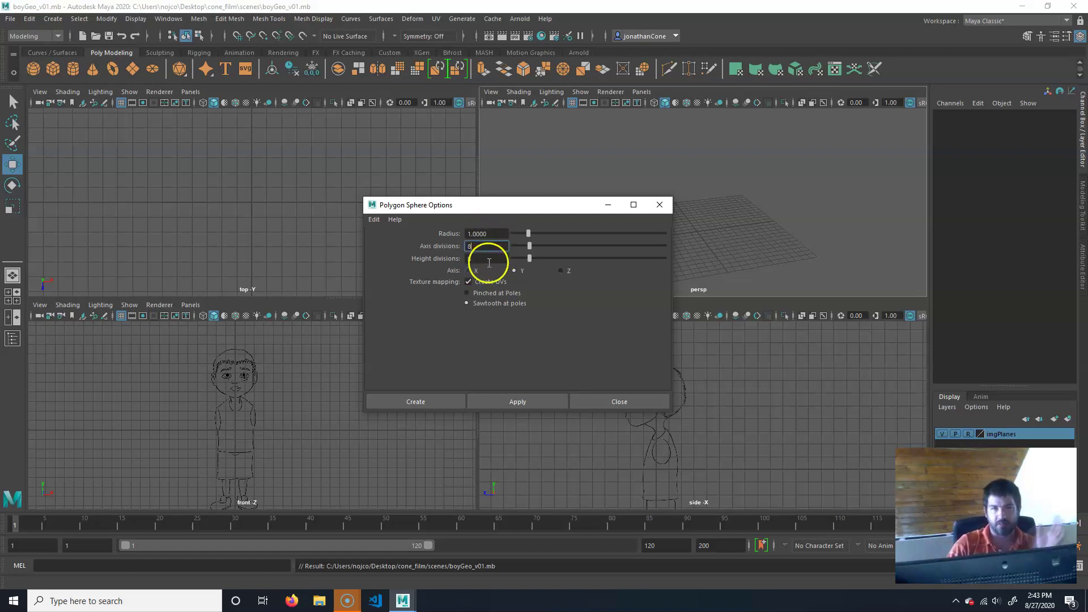
click(436, 404)
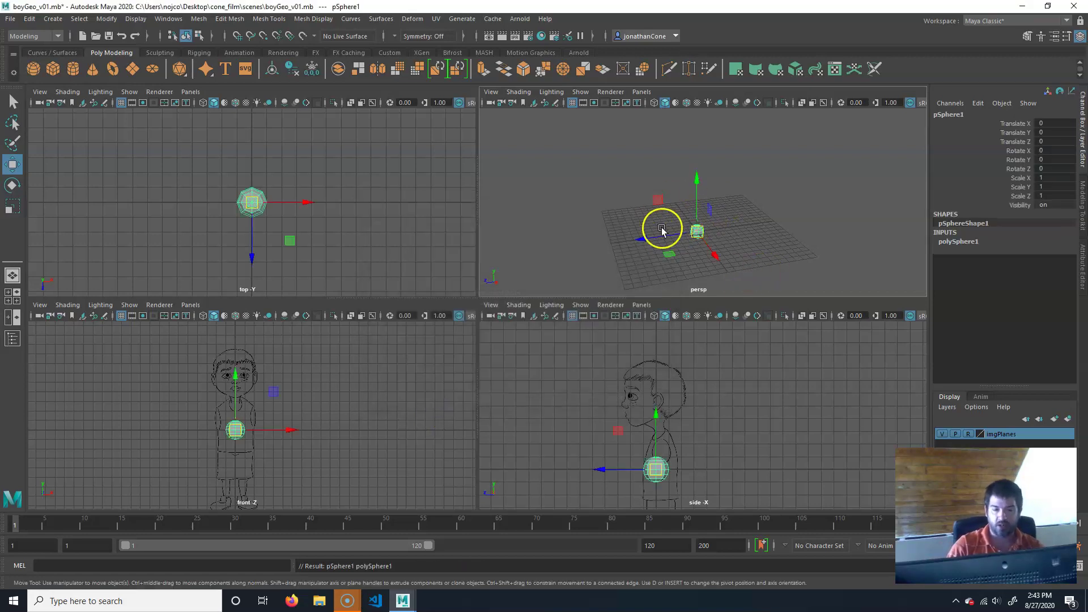
Raise the sphere in the front view to the upper head of the boy drawing, about 7.39 in Y
click(656, 439)
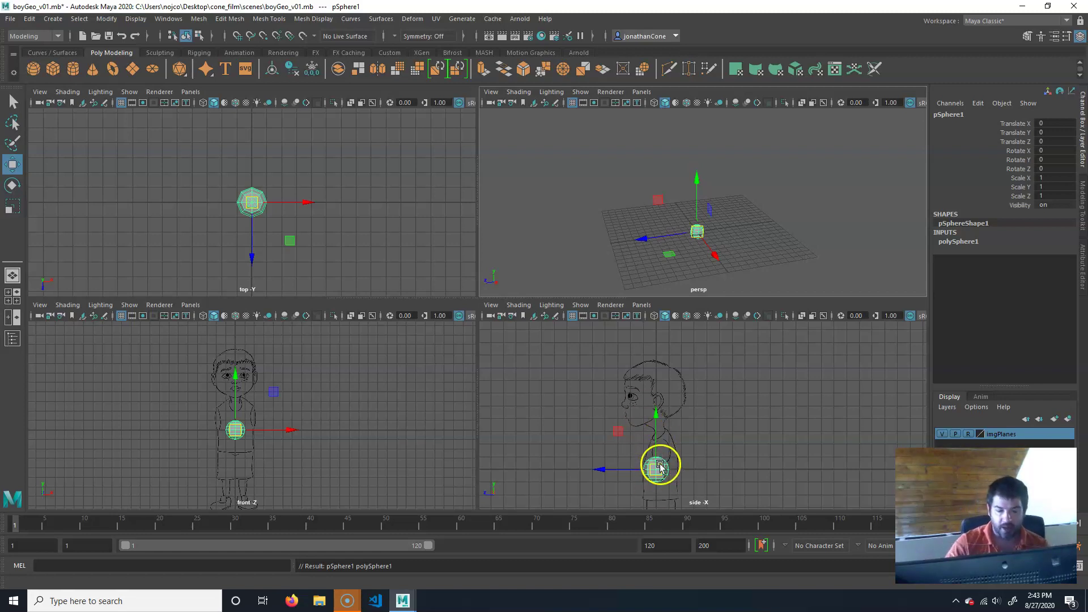
click(245, 421)
key(space)
mouse_move(328, 311)
alt+right_down()
mouse_move(541, 348)
mouse_move(671, 347)
alt+right_up()
mouse_move(301, 347)
alt+right_down()
mouse_move(577, 329)
mouse_move(395, 343)
mouse_move(486, 340)
alt+right_up()
mouse_move(486, 340)
alt+middle_down()
mouse_move(525, 316)
mouse_move(595, 302)
mouse_move(577, 306)
alt+middle_up()
mouse_move(641, 315)
alt+mouse_down()
mouse_move(605, 321)
mouse_move(640, 318)
alt+mouse_up()
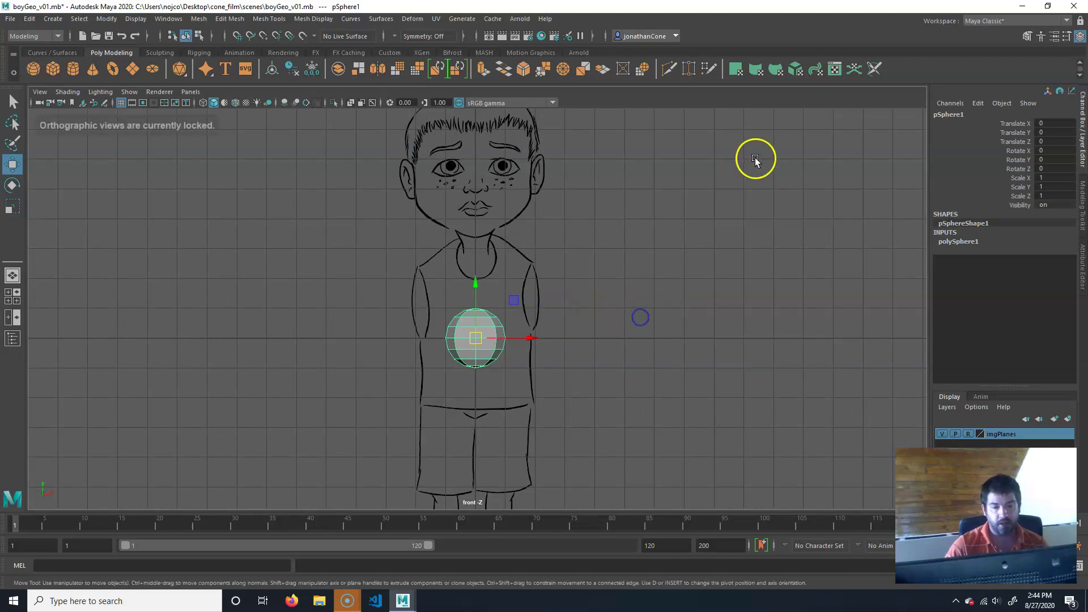
alt+middle_drag(511, 307, 488, 403)
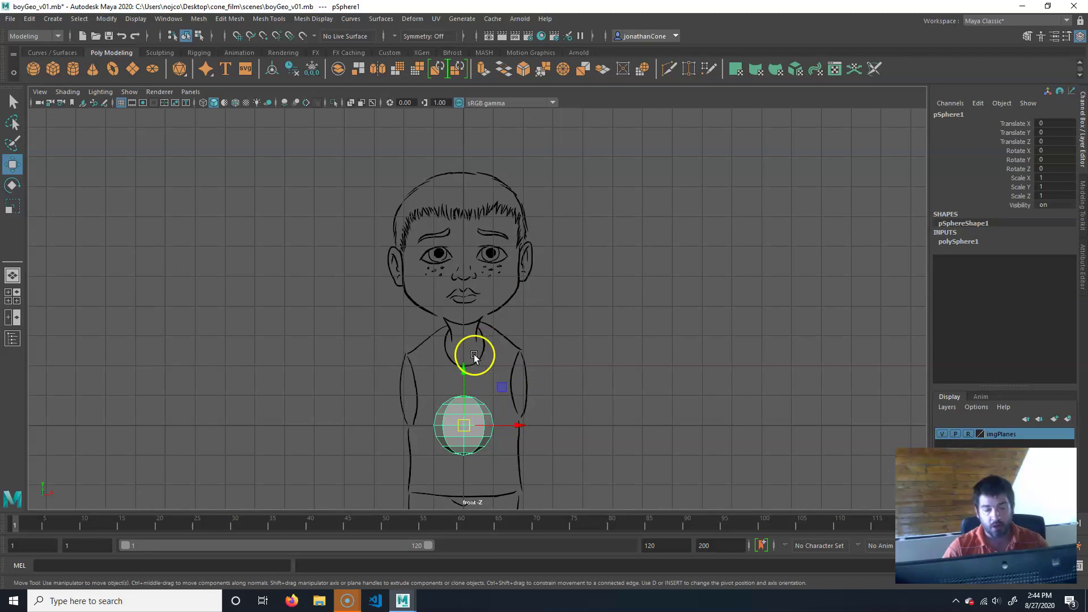
drag(462, 370, 462, 150)
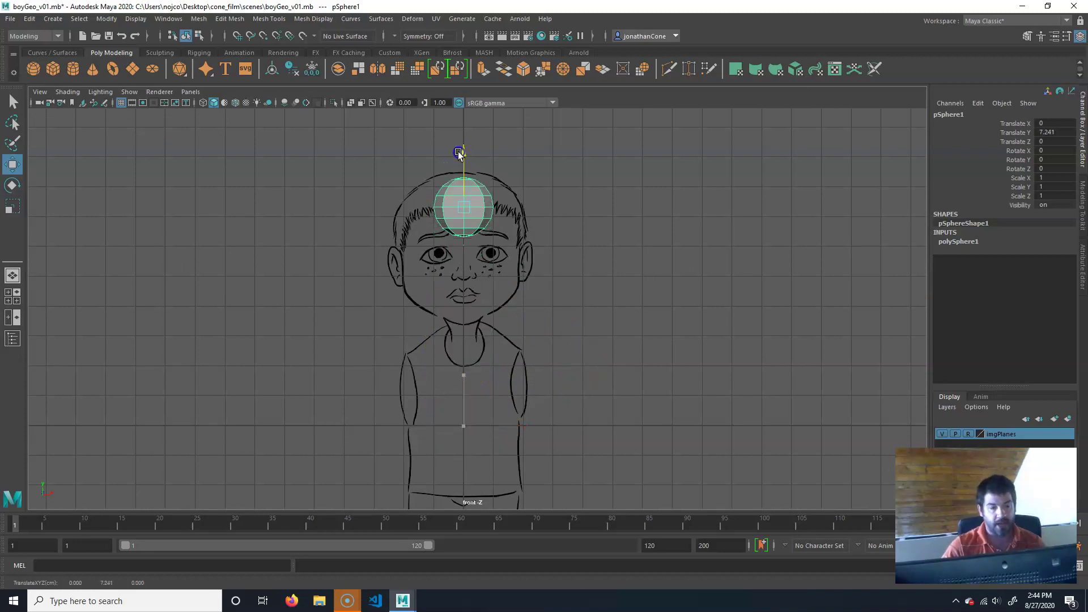
Try deleting the faces on one half of the sphere, undo the deletion, and return to object selection
key(q)
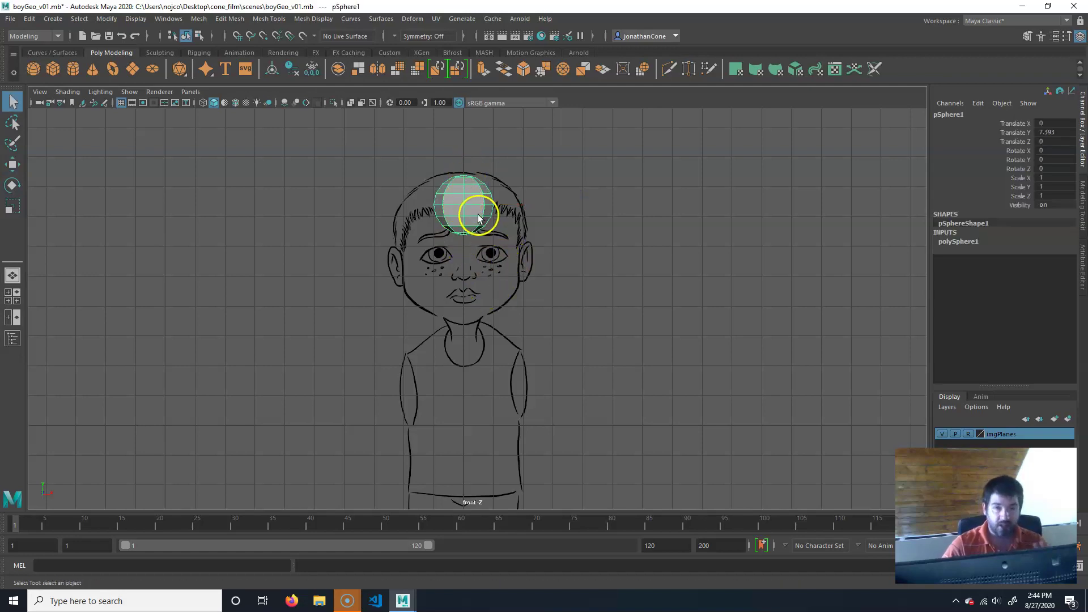
click(386, 165)
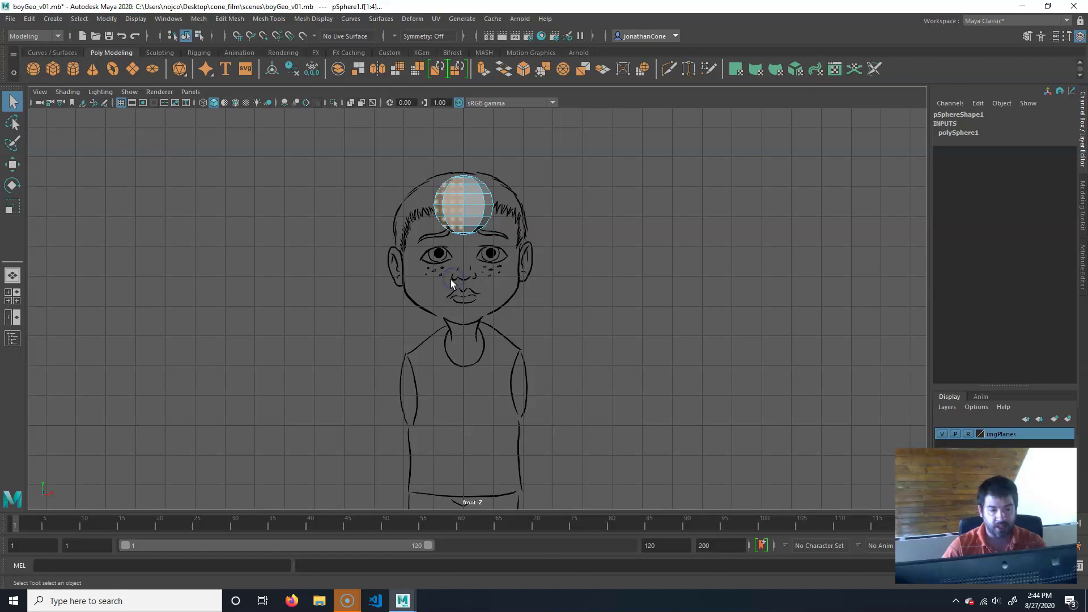
key(Delete)
key(ctrl+z)
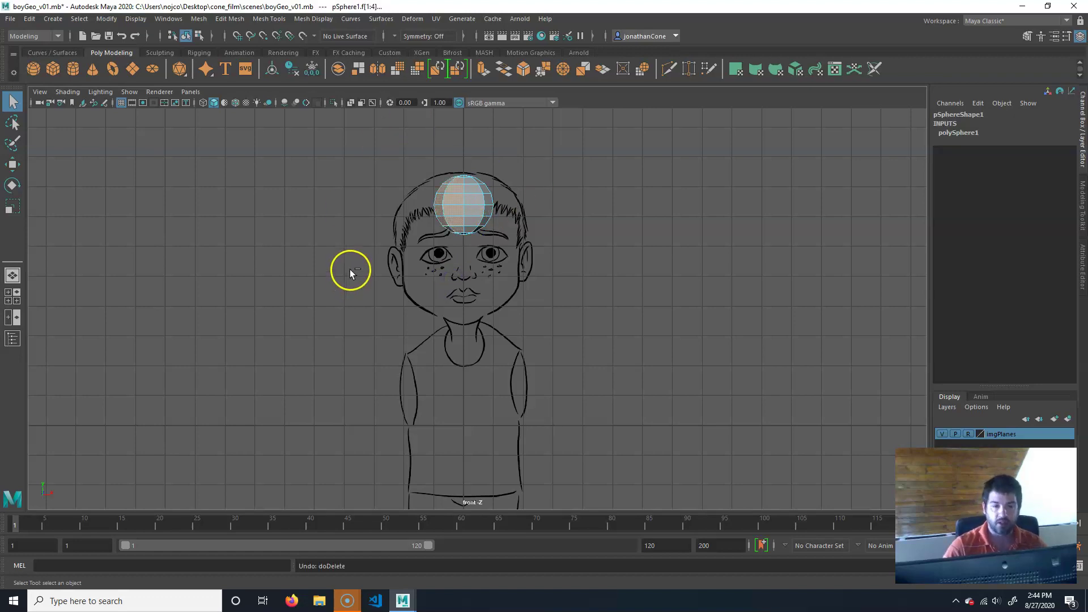
click(538, 173)
key(F8)
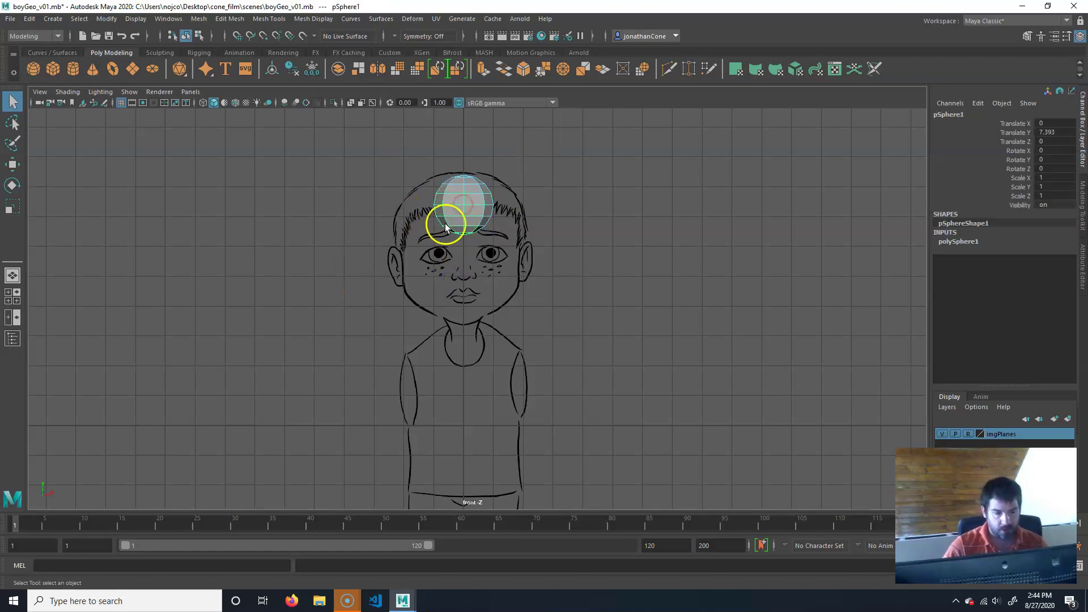
Lower the sphere to the middle of the face, about 5.8 in Y, and scale it uniformly to about 2.68
key(w)
drag(462, 148, 460, 199)
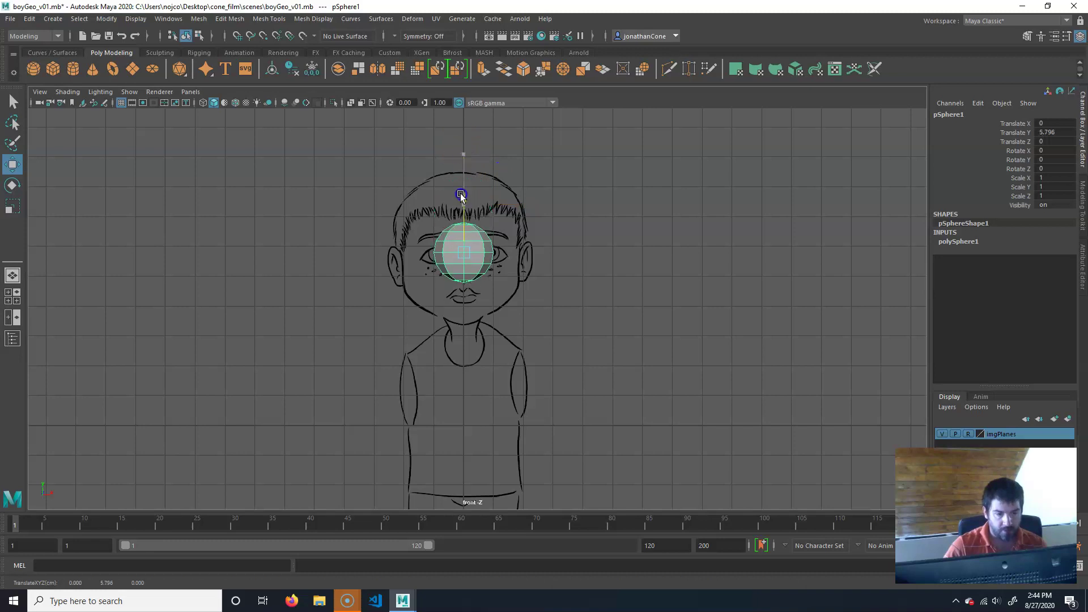
key(r)
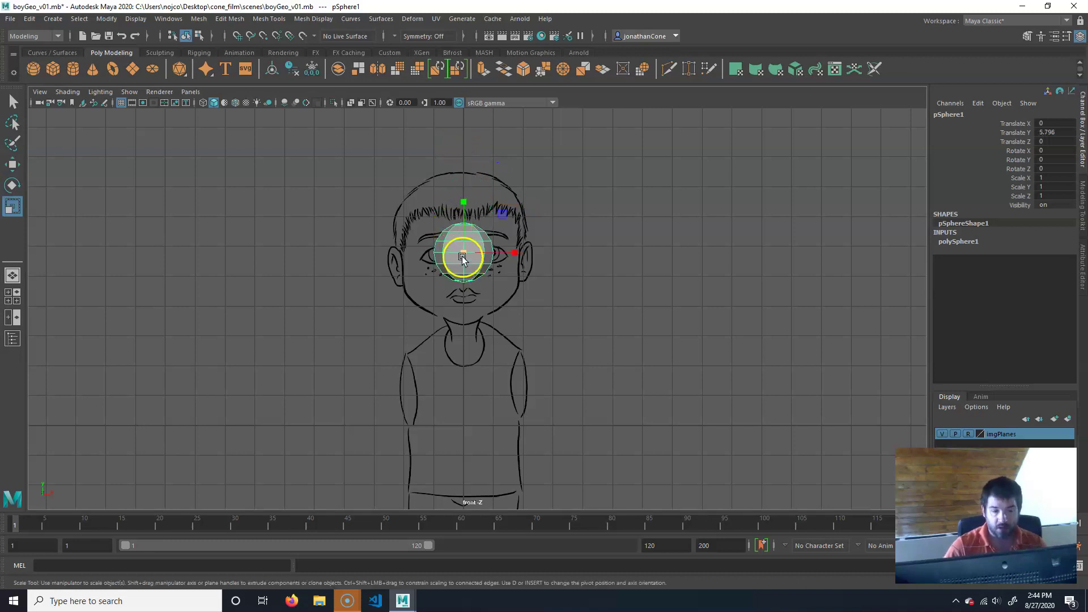
drag(463, 253, 551, 245)
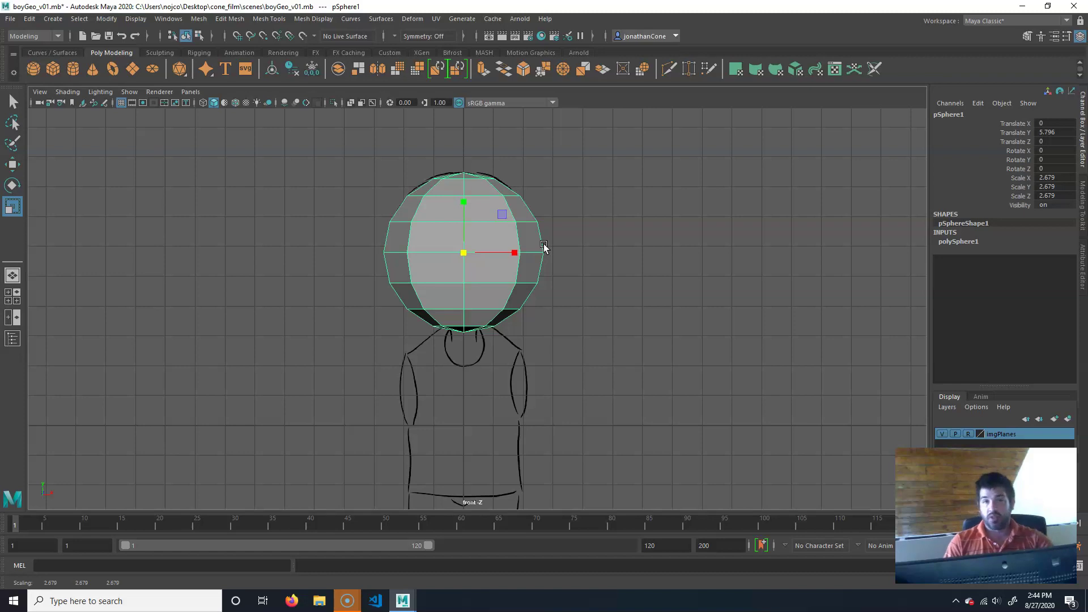
Preview the sphere over the front drawing in wireframe, and return to shaded display
key(4)
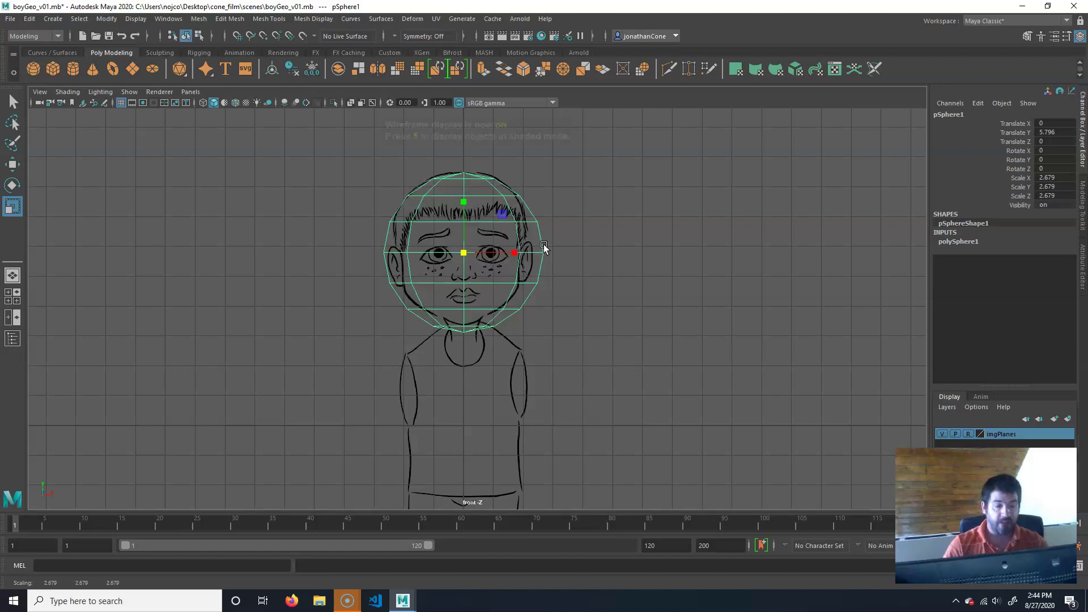
click(600, 263)
drag(489, 295, 572, 210)
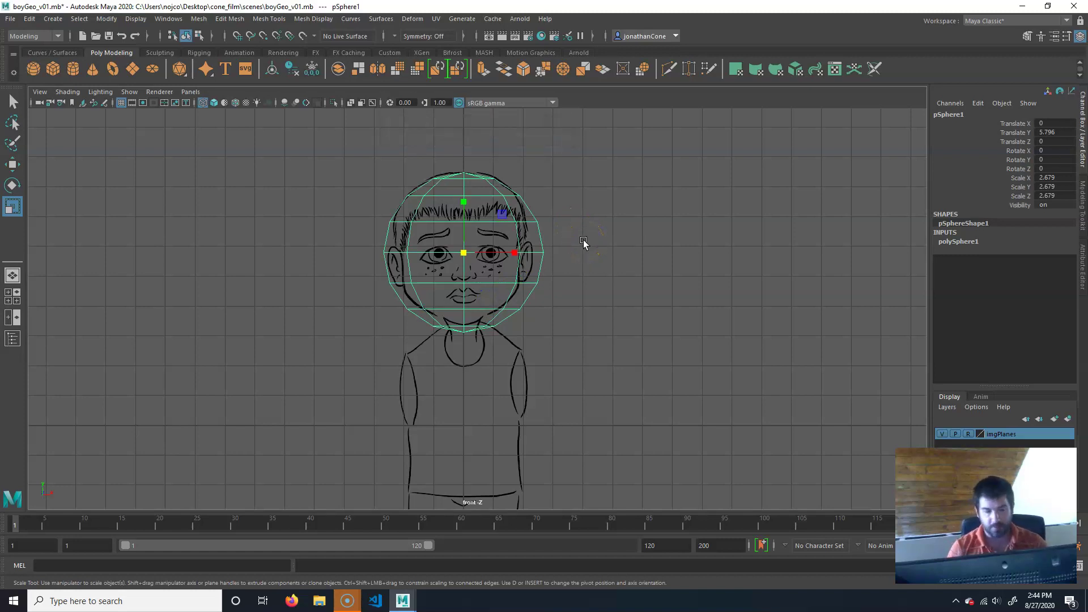
key(5)
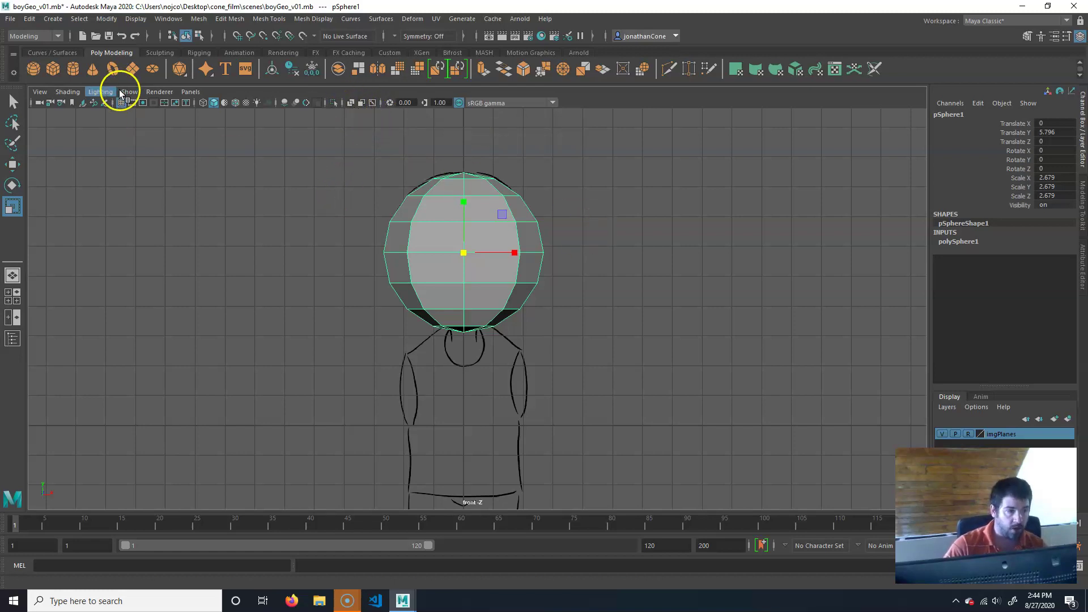
Turn on X-Ray shading in the front view so the face drawing shows through the sphere
click(66, 91)
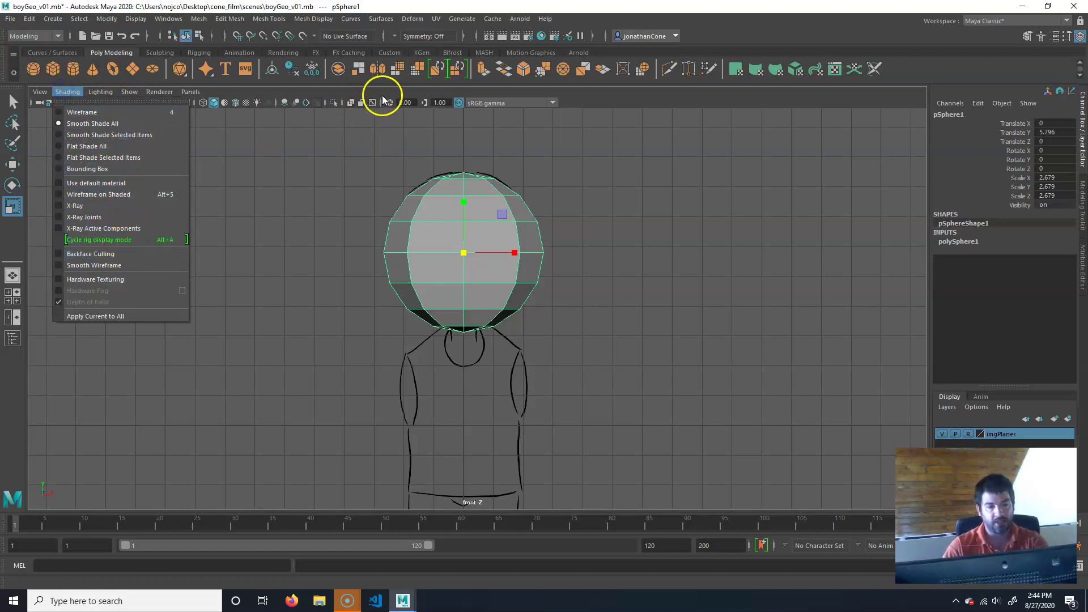
click(103, 206)
click(723, 240)
click(461, 266)
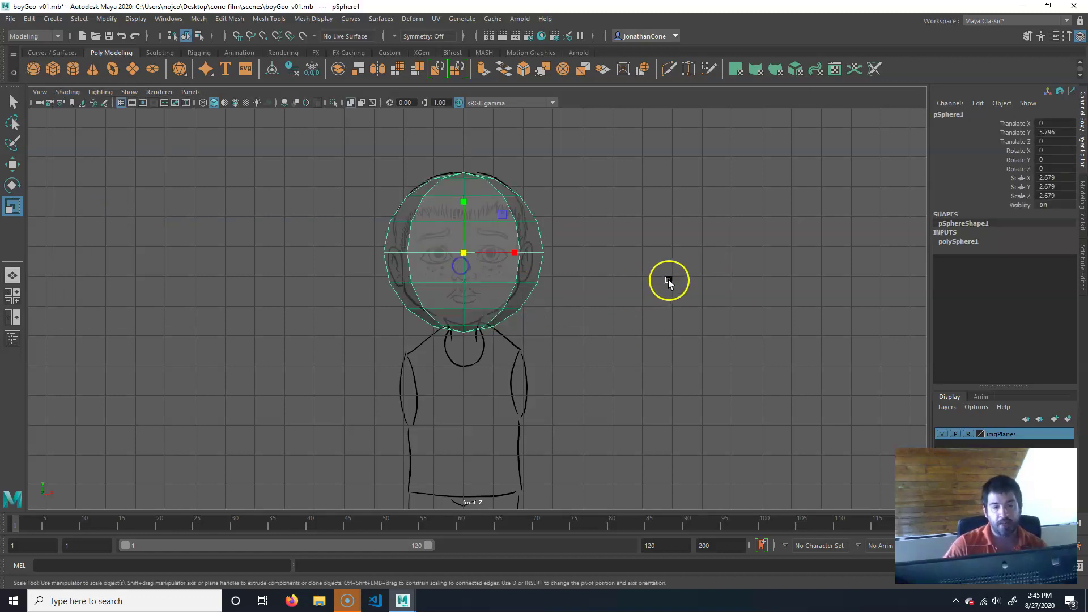
click(620, 308)
click(532, 258)
click(557, 468)
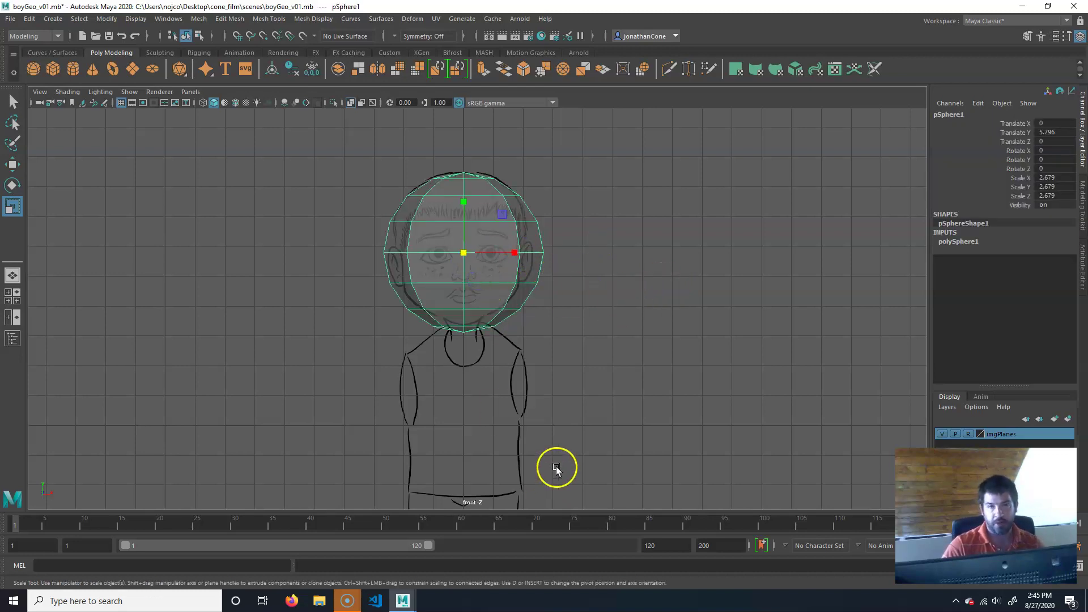
Scale the sphere down uniformly to about 2.53 and raise it to about 5.95 in Y to meet the drawn head's crown
scroll(497, 301, up, 3)
alt+middle_drag(497, 301, 509, 359)
alt+right_drag(411, 351, 487, 372)
alt+middle_drag(463, 273, 459, 295)
drag(462, 298, 446, 299)
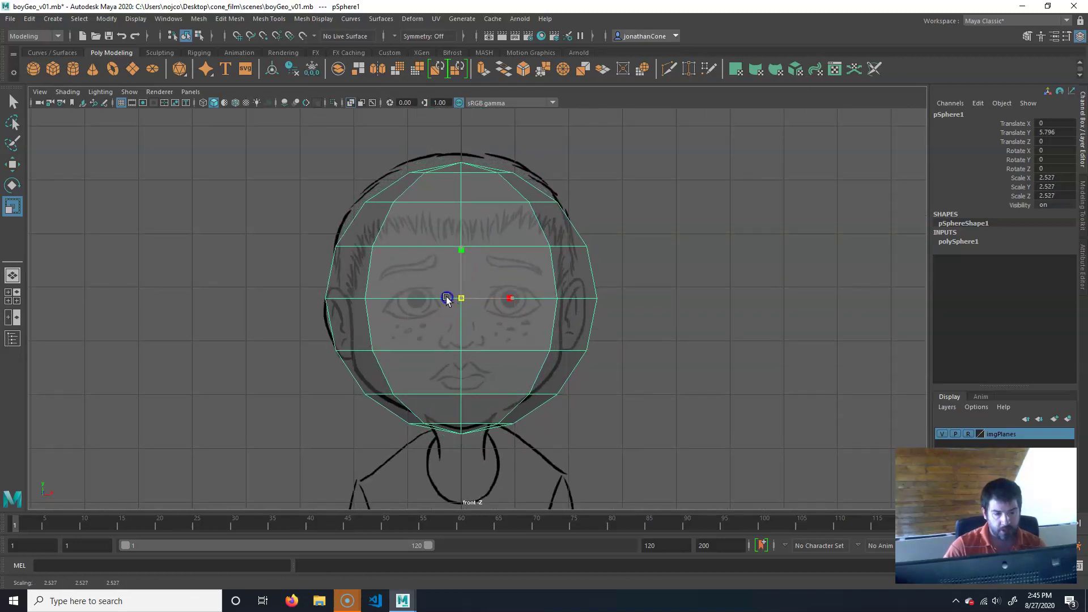
key(w)
drag(461, 249, 461, 240)
Scale the sphere uniformly to about 2.55, and narrow its X scale to about 2.22 to fit the face width
key(r)
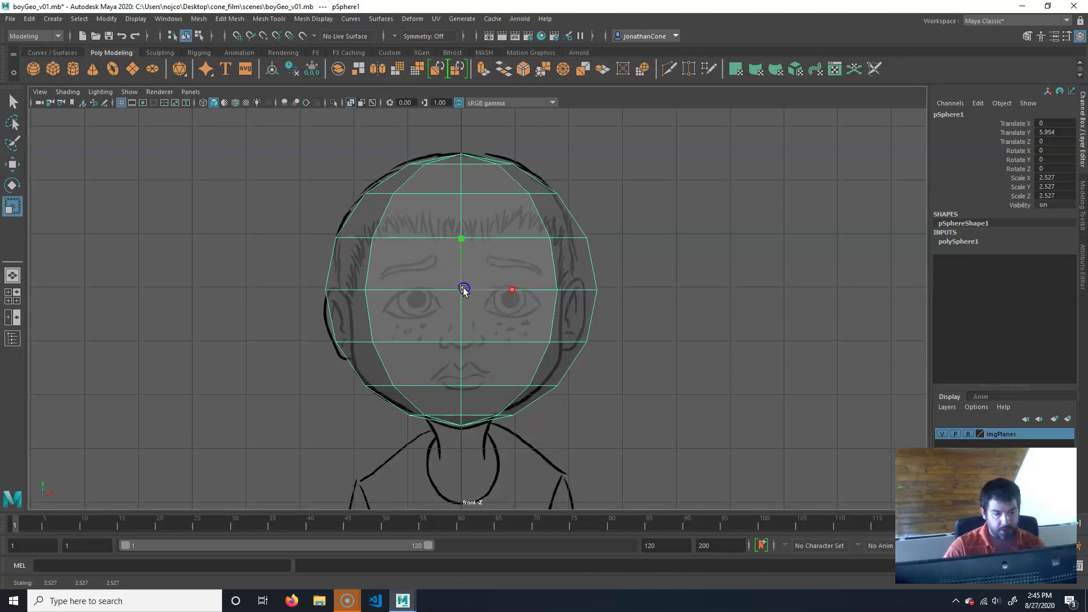
drag(464, 290, 513, 288)
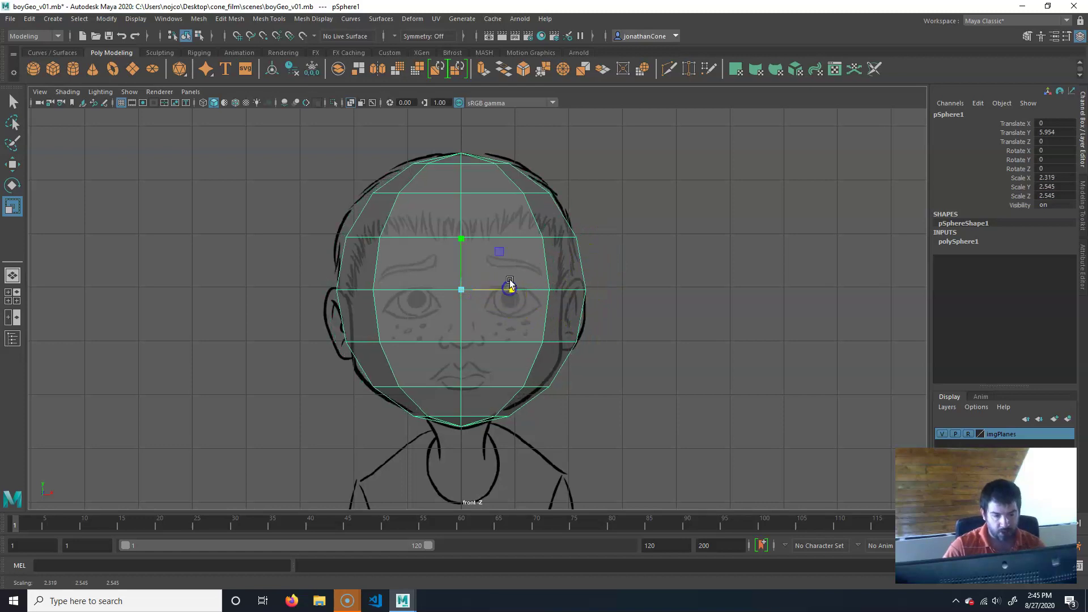
drag(509, 289, 510, 287)
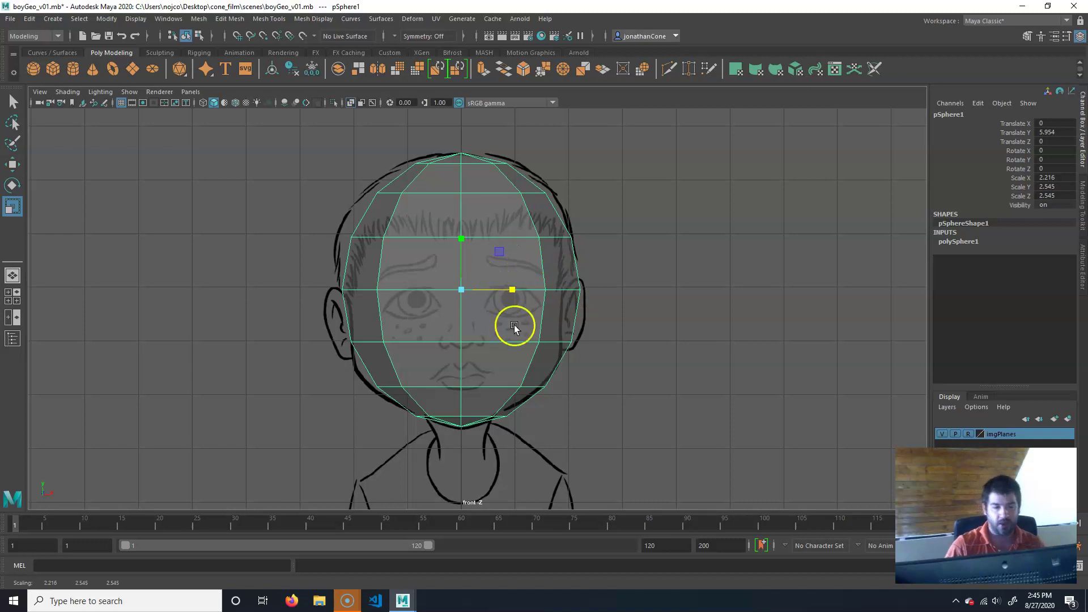
Maximize the side view and turn on its X-Ray shading
alt+middle_drag(515, 323, 534, 284)
key(space)
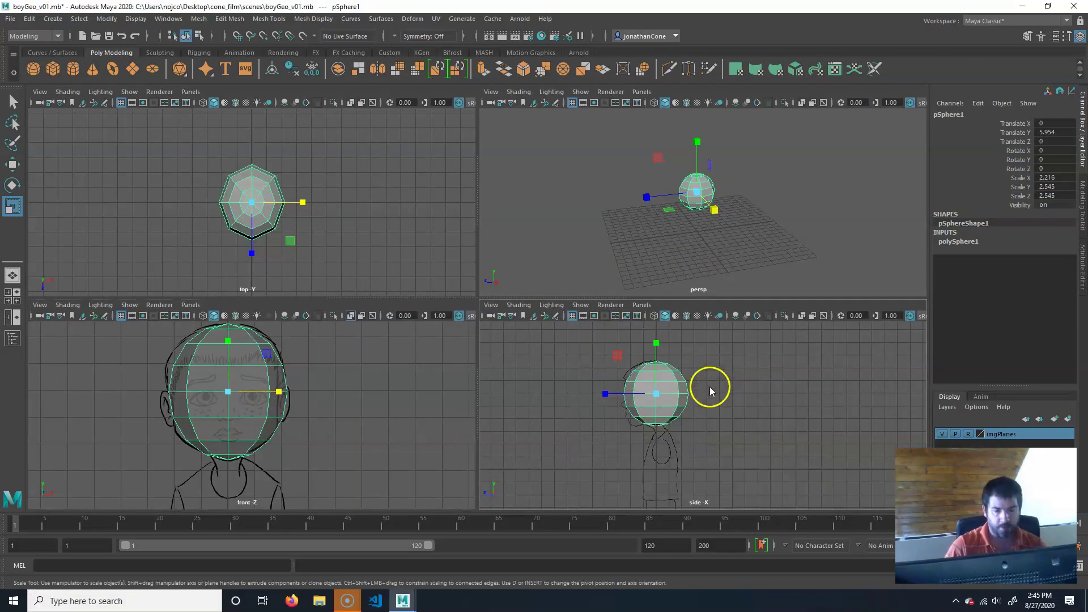
key(space)
alt+middle_drag(468, 304, 539, 348)
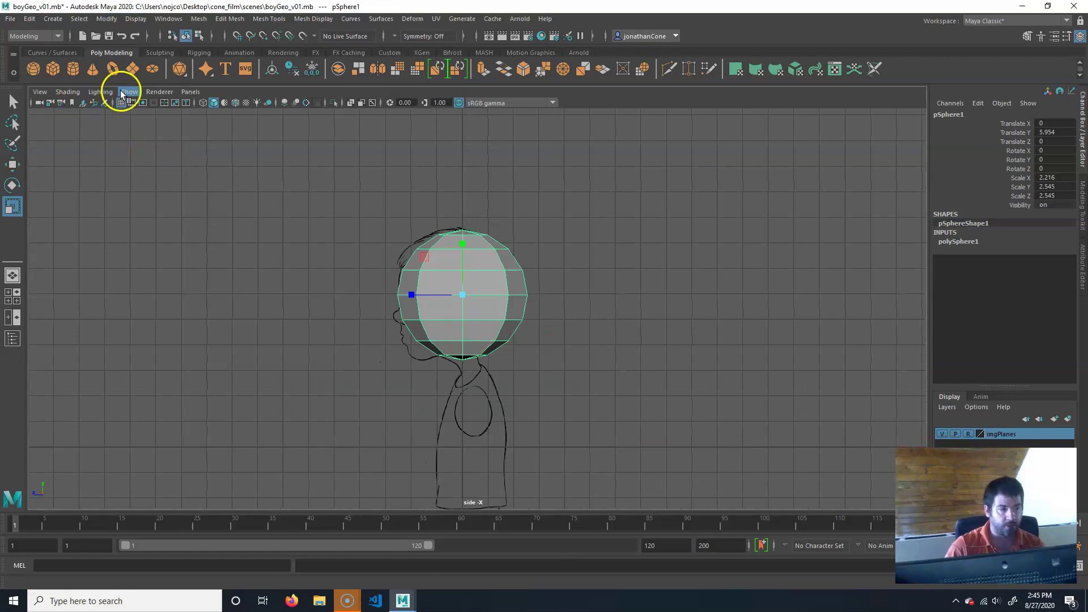
click(67, 91)
click(107, 208)
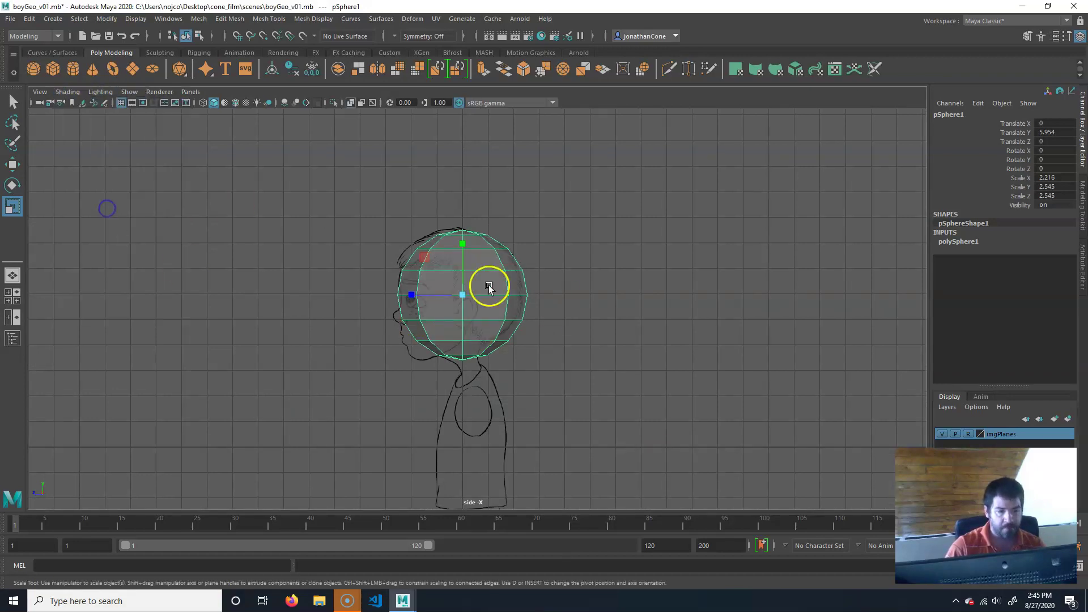
Fit the sphere to the head profile in the side view with a Z scale of about 2.35 and Translate Z about 0.14
scroll(629, 350, up, 5)
drag(426, 275, 418, 274)
key(w)
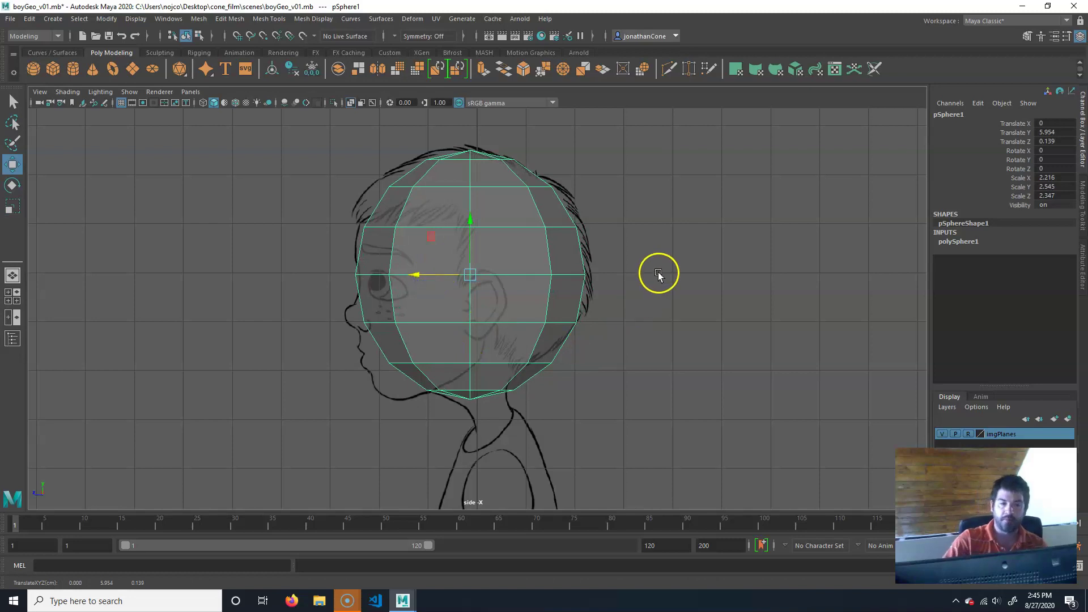
click(658, 275)
click(416, 294)
Examine the head sphere in the four-view layout, especially in perspective, and deselect it
key(space)
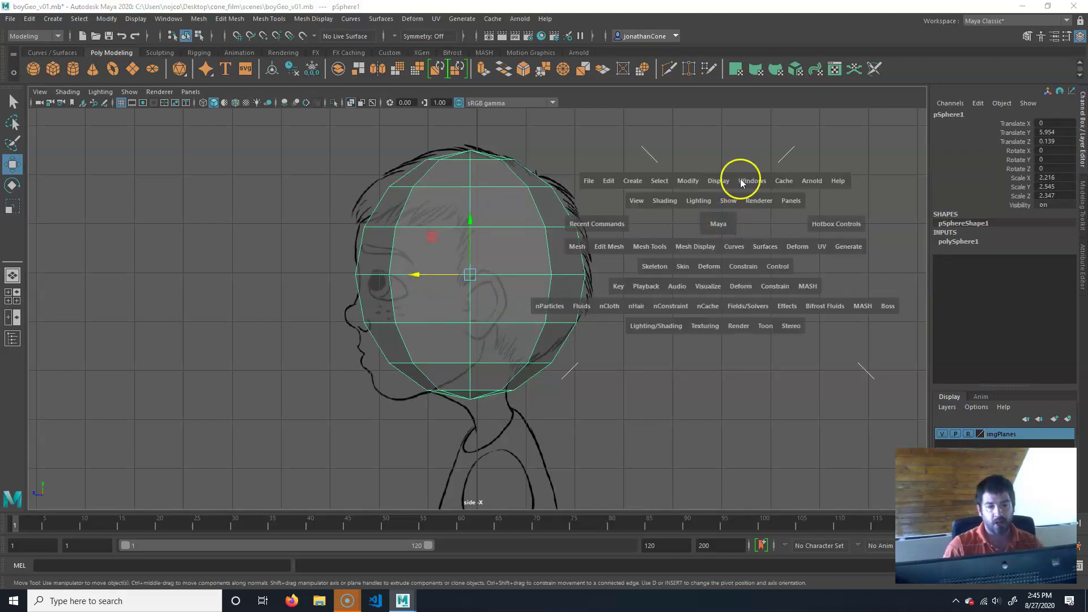
middle_click(691, 243)
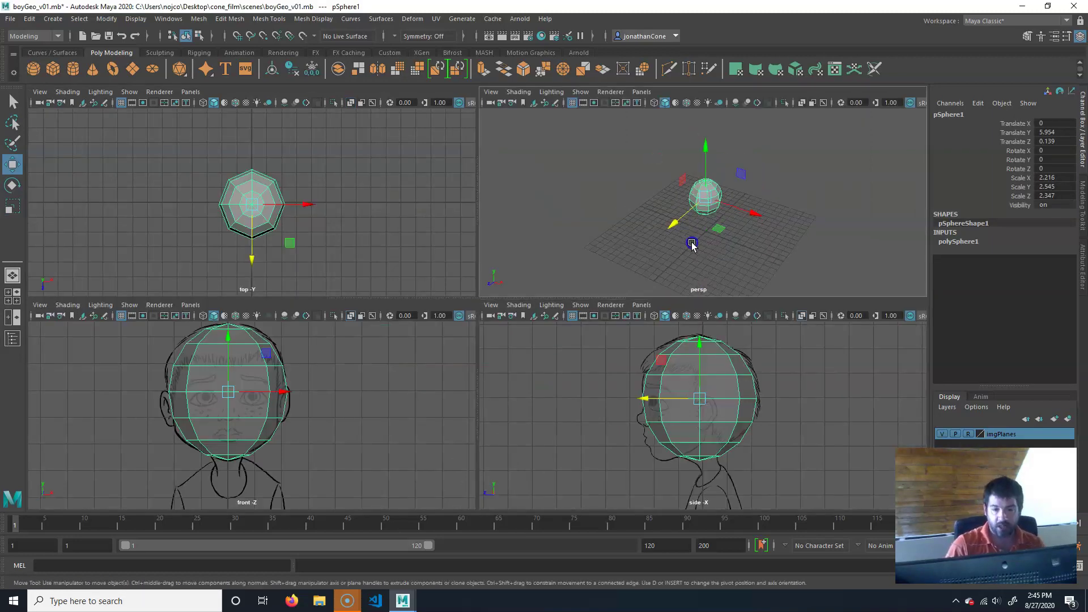
alt+right_drag(702, 260, 716, 248)
alt+right_drag(631, 256, 727, 238)
alt+middle_drag(730, 236, 694, 189)
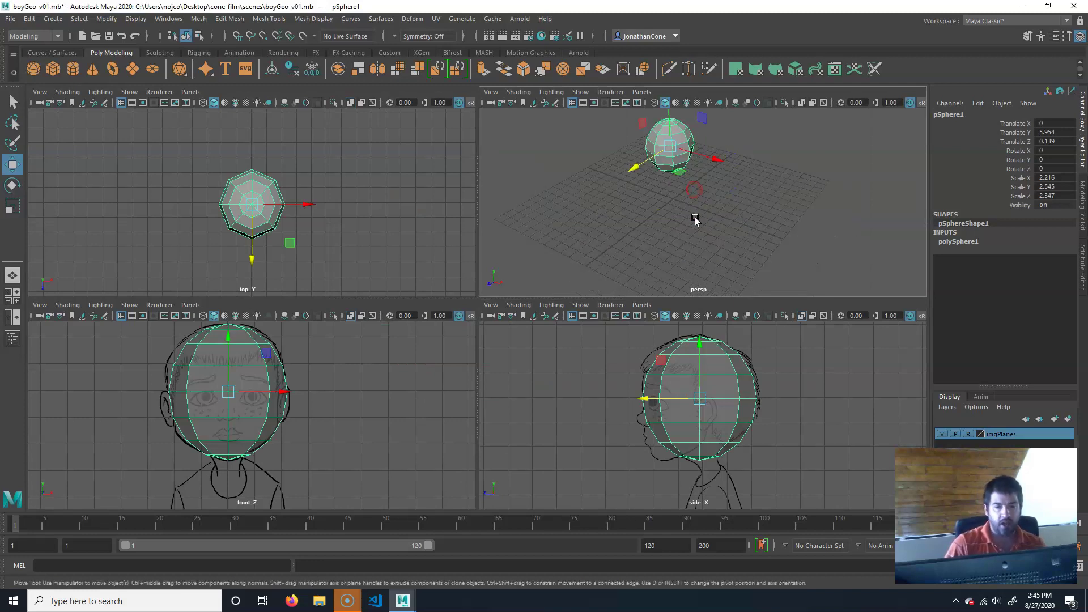
middle_click(650, 203)
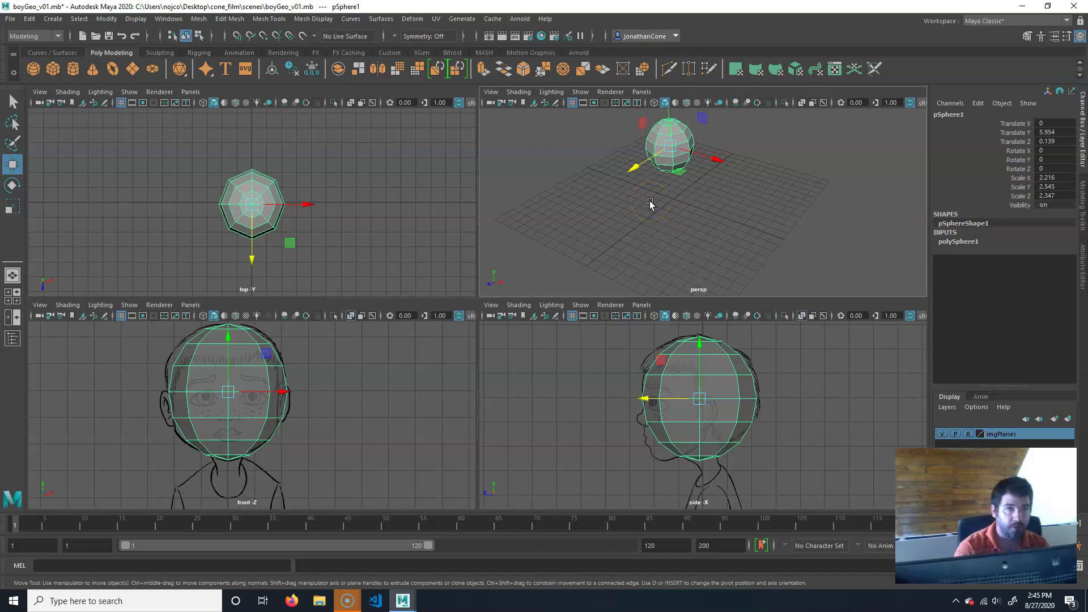
alt+right_drag(675, 207, 646, 221)
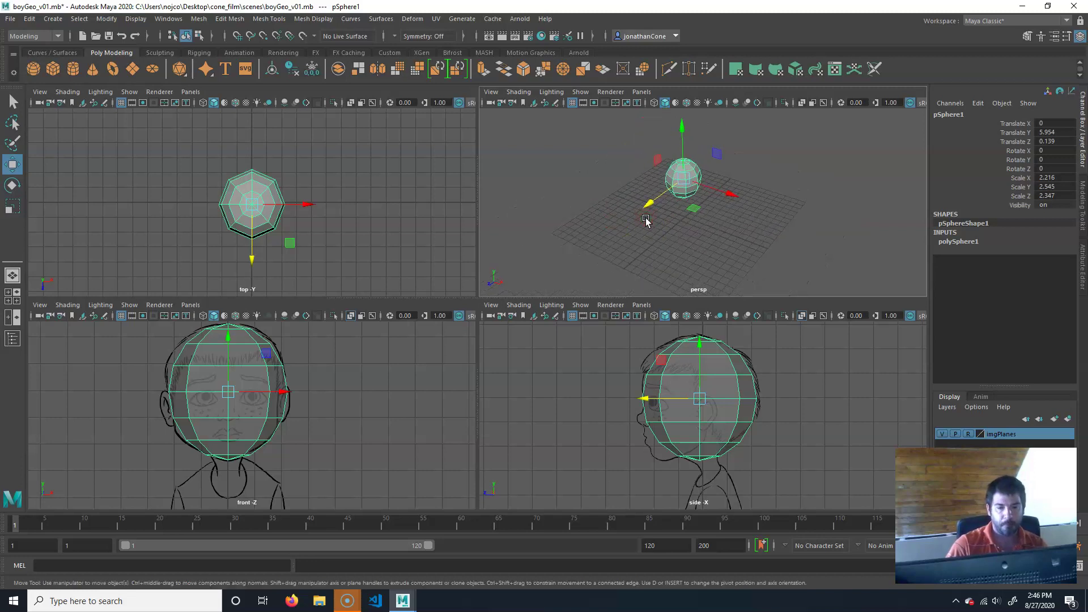
click(712, 211)
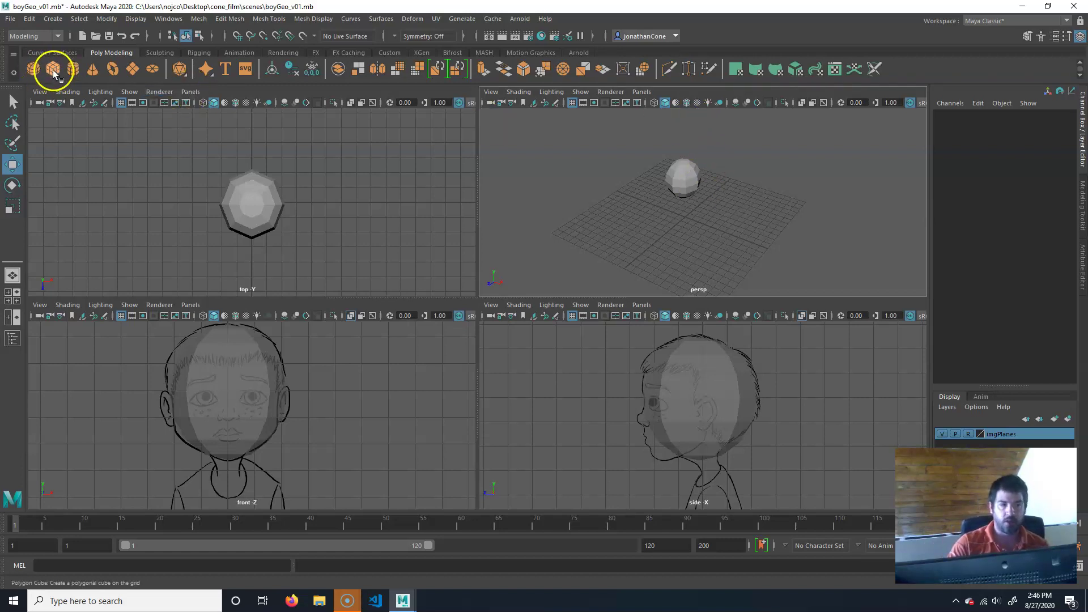
Reset the polygon cube options to their defaults and create a 1 × 1 × 1 cube with one division per axis
click(53, 19)
mouse_move(86, 61)
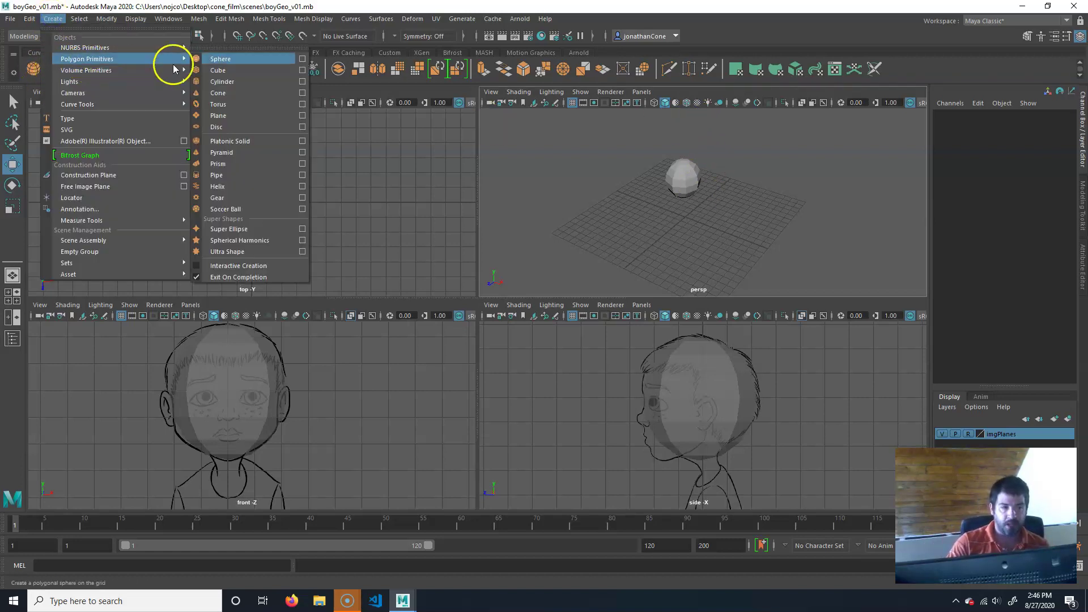
click(305, 70)
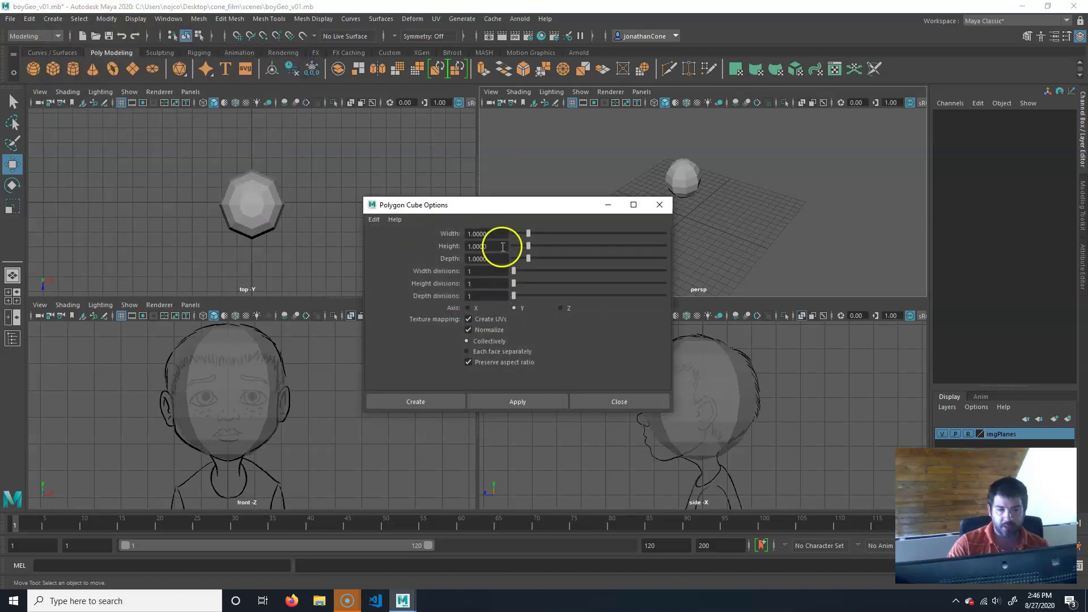
click(486, 270)
click(485, 294)
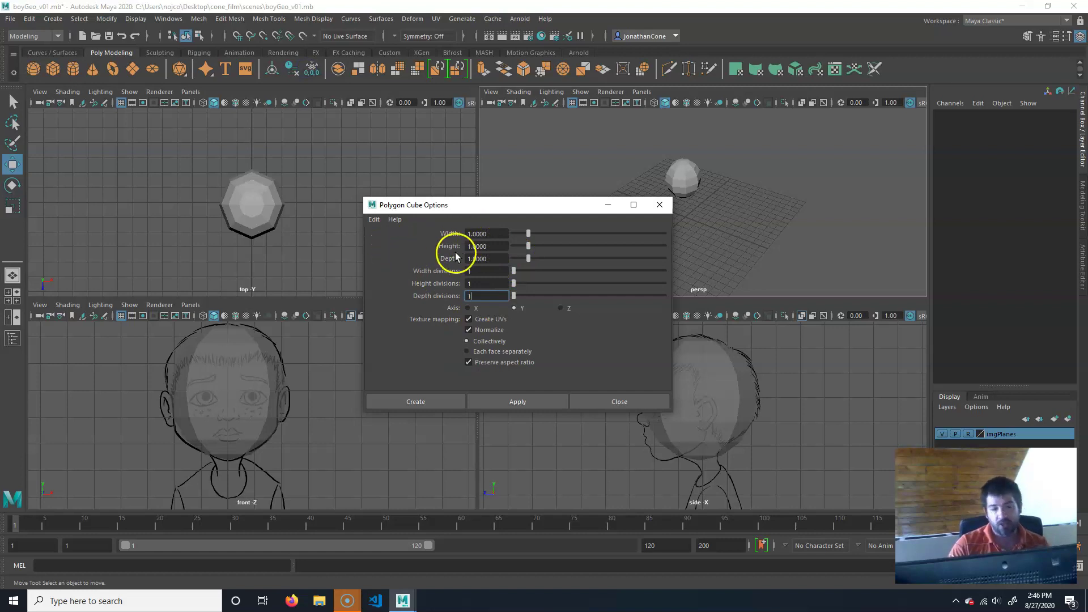
click(374, 219)
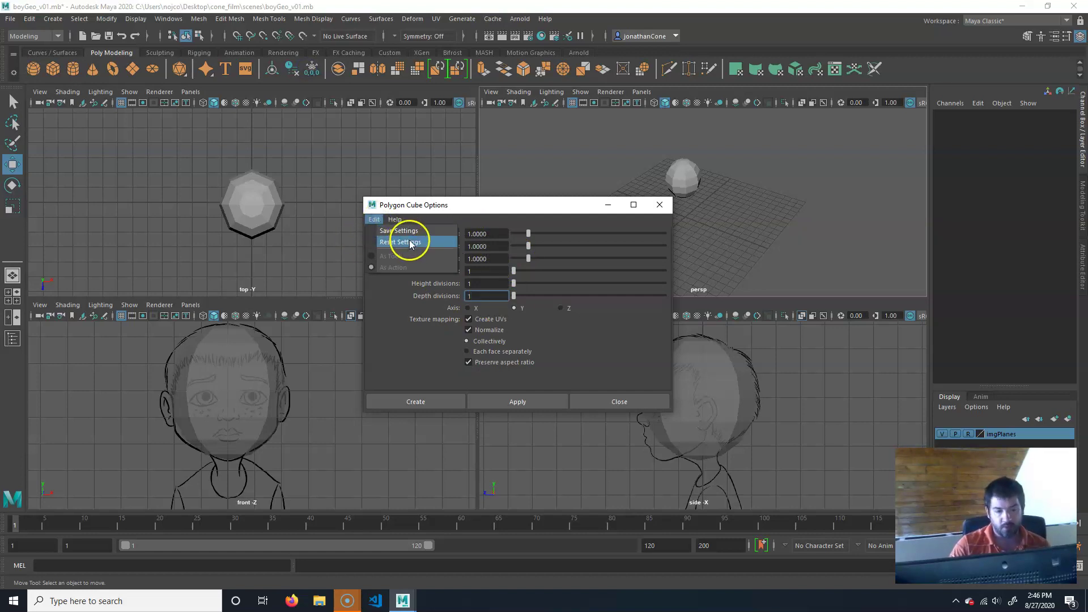
click(412, 243)
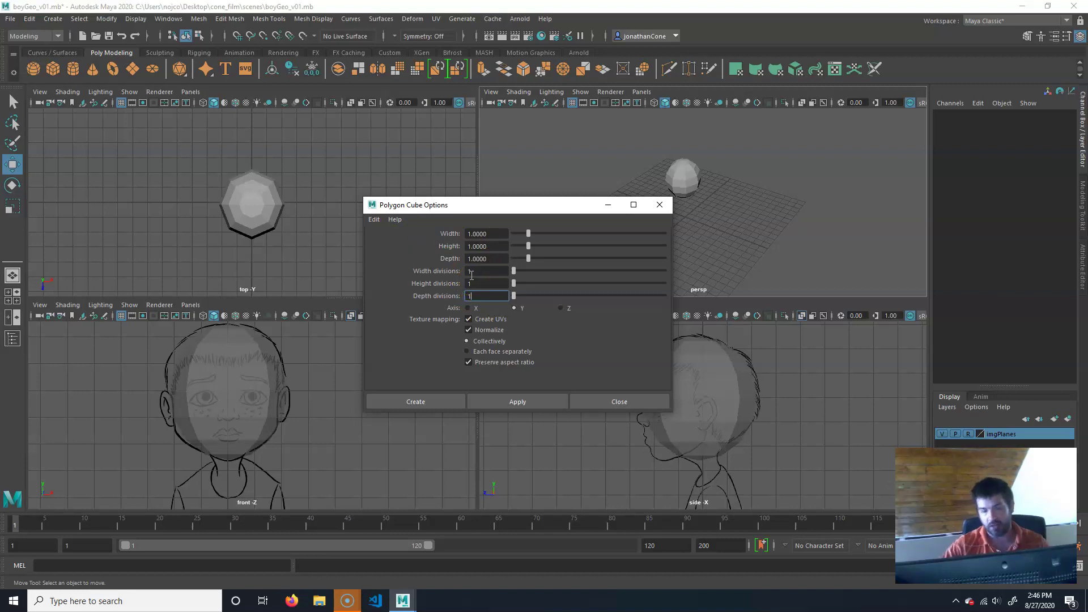
click(438, 403)
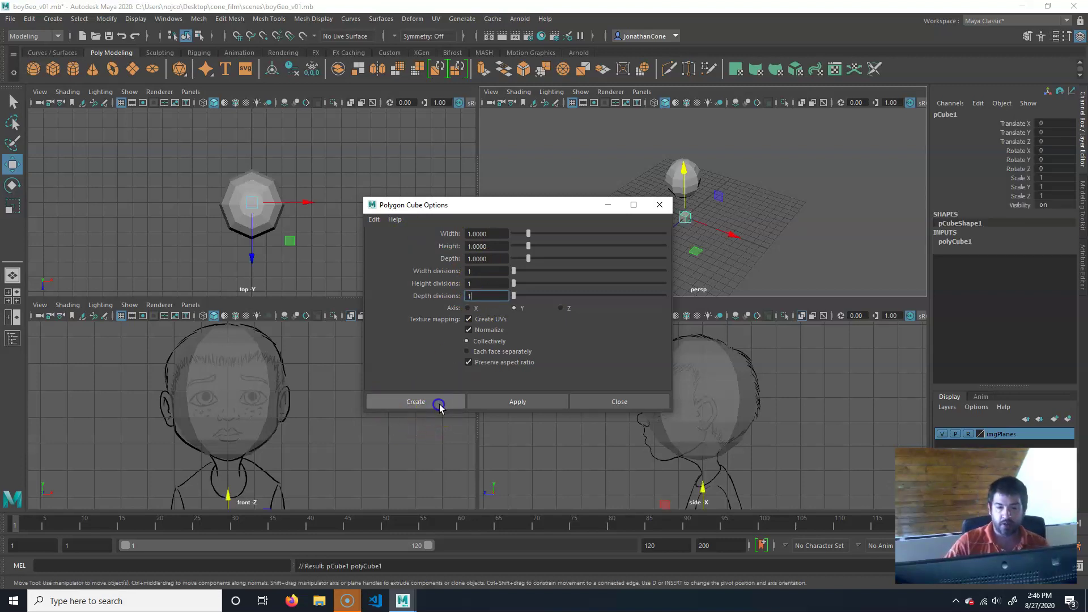
Scale the cube uniformly to about 3.66 to match the shirt width in the front view, and stretch its Y scale to about 5.21
alt+drag(651, 275, 637, 226)
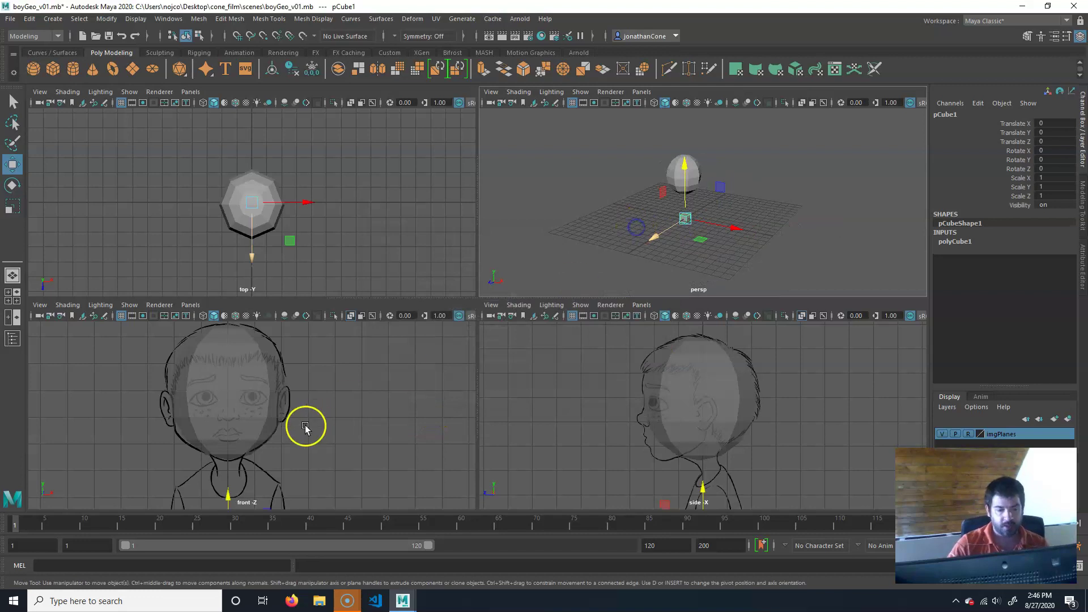
key(space)
alt+right_drag(351, 330, 430, 349)
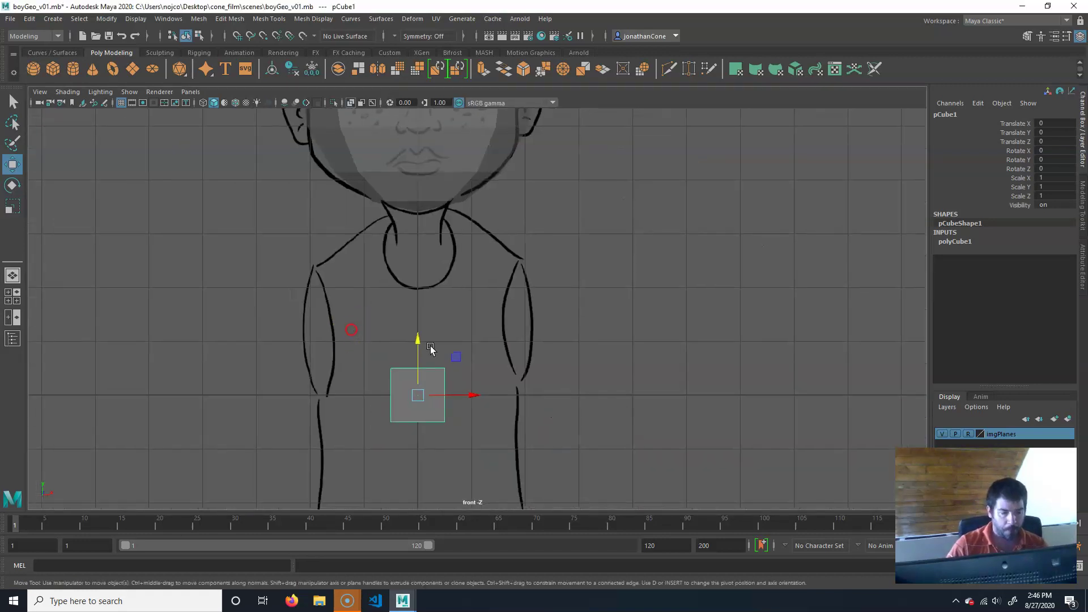
scroll(431, 348, down, 3)
mouse_move(430, 348)
alt+middle_down()
mouse_move(444, 360)
mouse_move(430, 339)
alt+middle_up()
key(r)
drag(423, 354, 492, 342)
mouse_move(433, 295)
mouse_down()
mouse_move(423, 301)
mouse_move(426, 278)
mouse_up()
key(w)
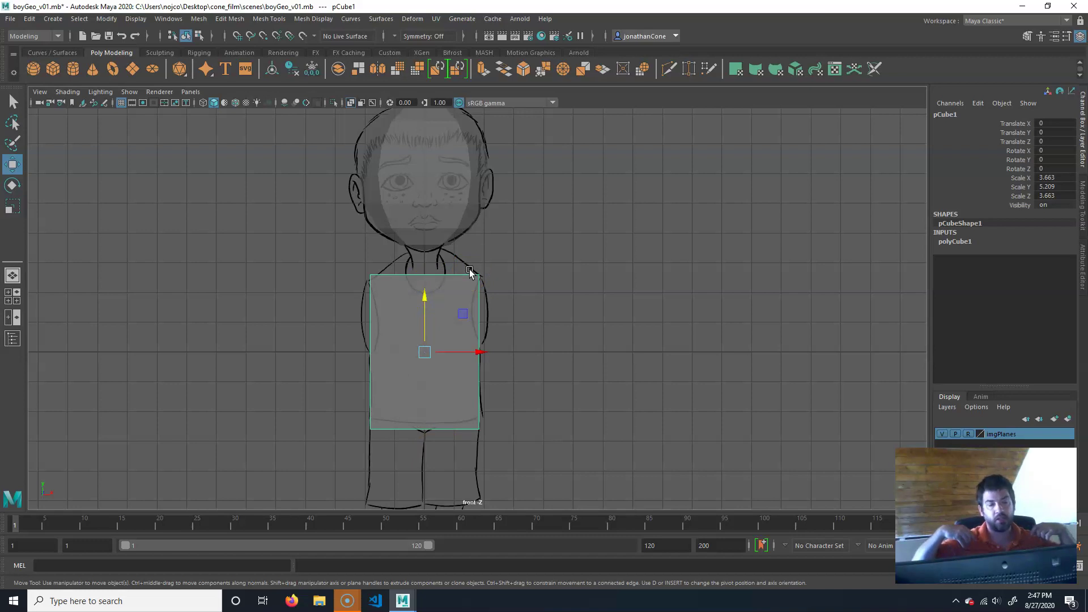
Extend the torso cube up to the neck with a Y scale of about 5.96 and Translate Y about 0.38
key(r)
drag(424, 295, 429, 286)
key(w)
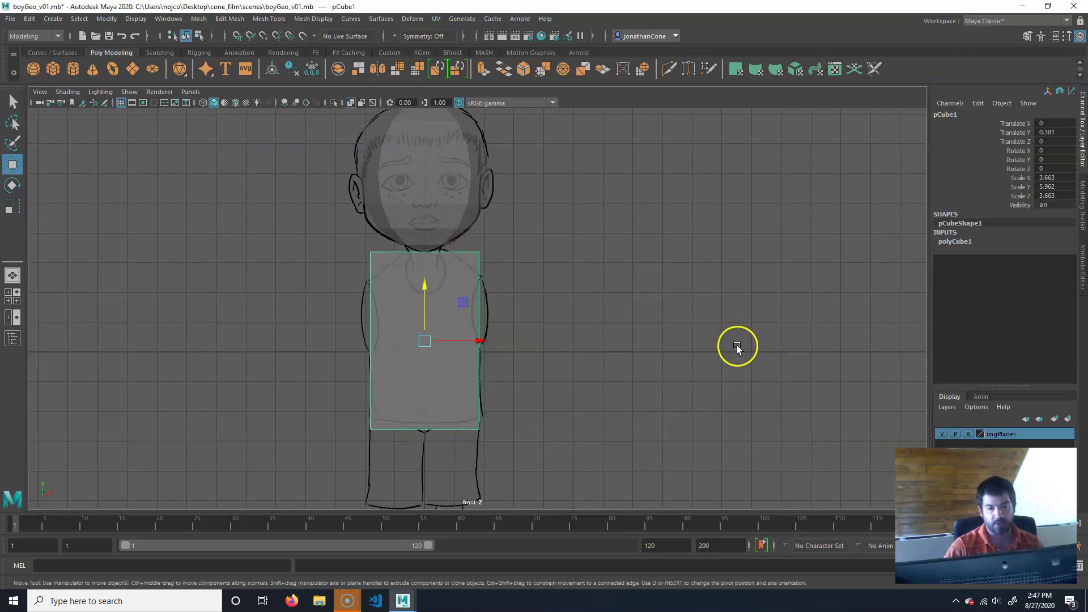
Fit the torso cube to the body profile in the side view with a Z scale of about 2.89 and Translate Z about -0.37
key(space)
key(space)
alt+middle_drag(702, 435, 677, 255)
alt+right_drag(603, 311, 491, 329)
alt+middle_drag(491, 329, 497, 303)
key(r)
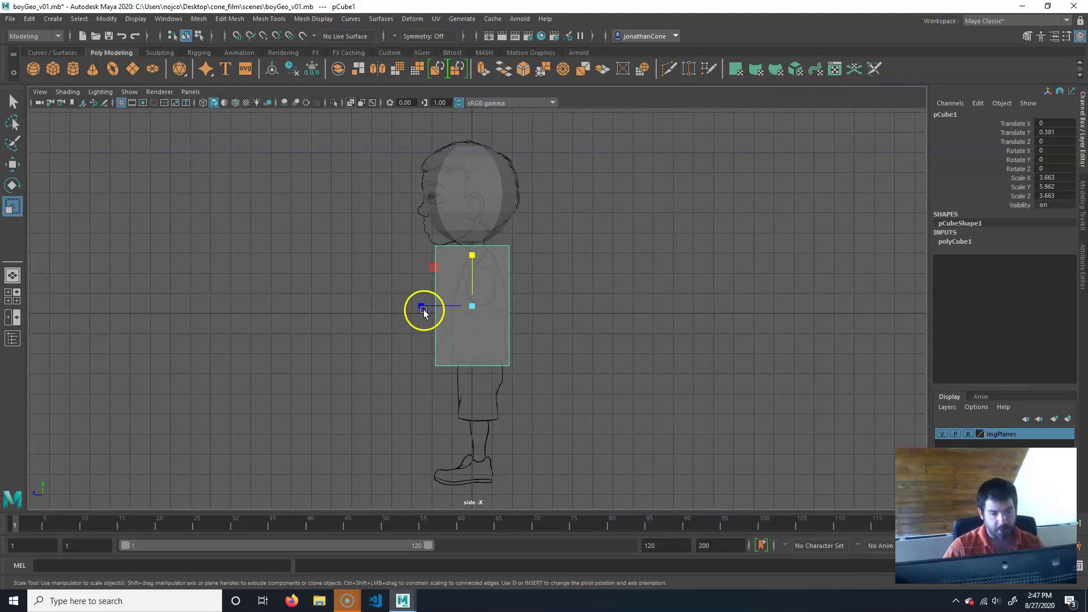
drag(424, 308, 431, 310)
key(w)
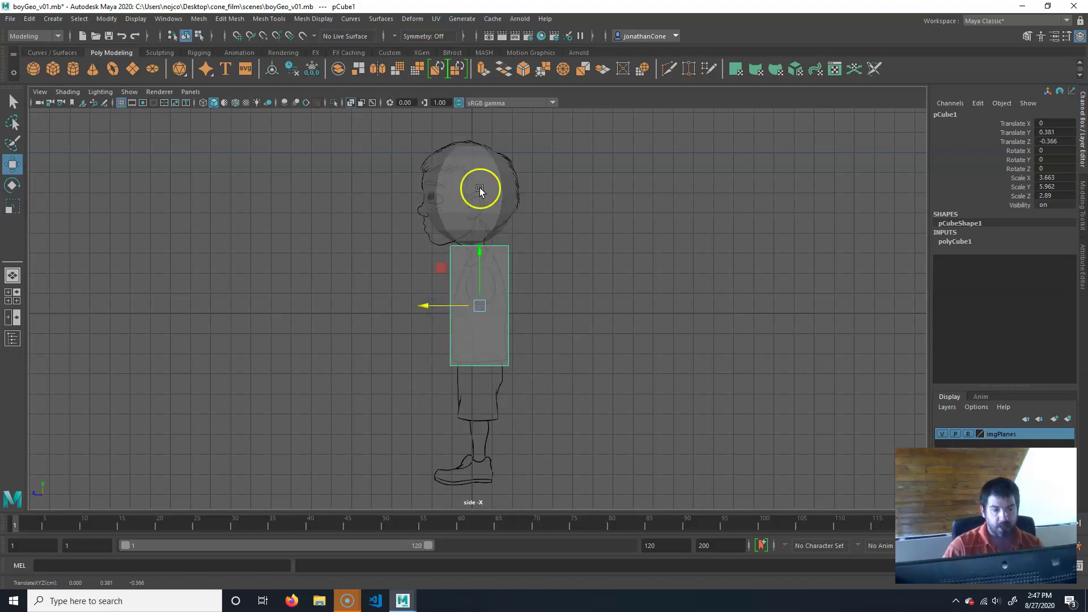
Try shifting the torso cube about -2.52 along X in the front view, and undo the move
click(517, 213)
click(495, 170)
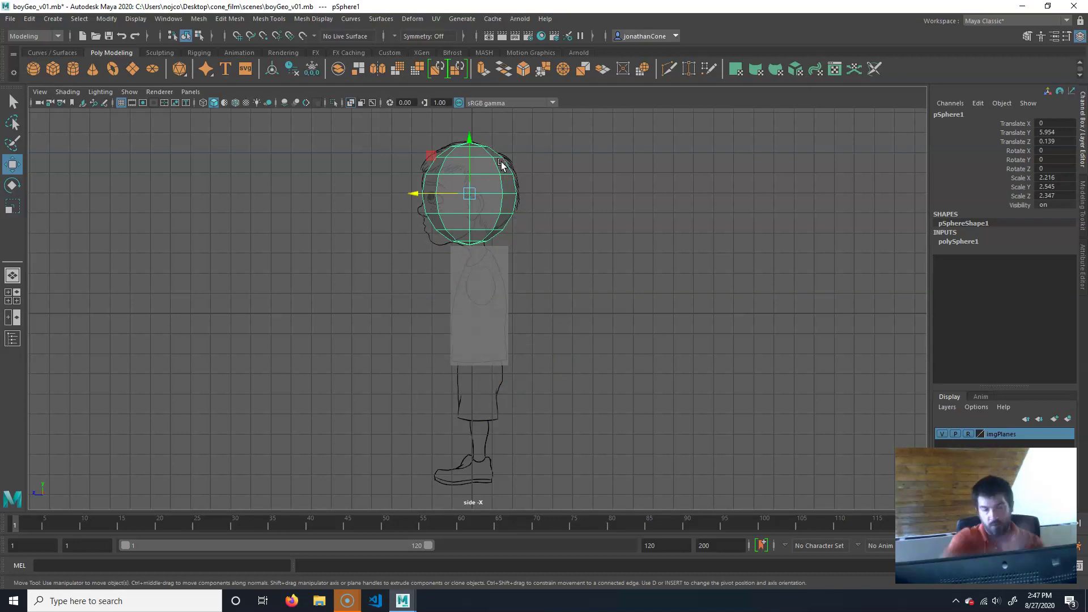
click(377, 371)
key(space)
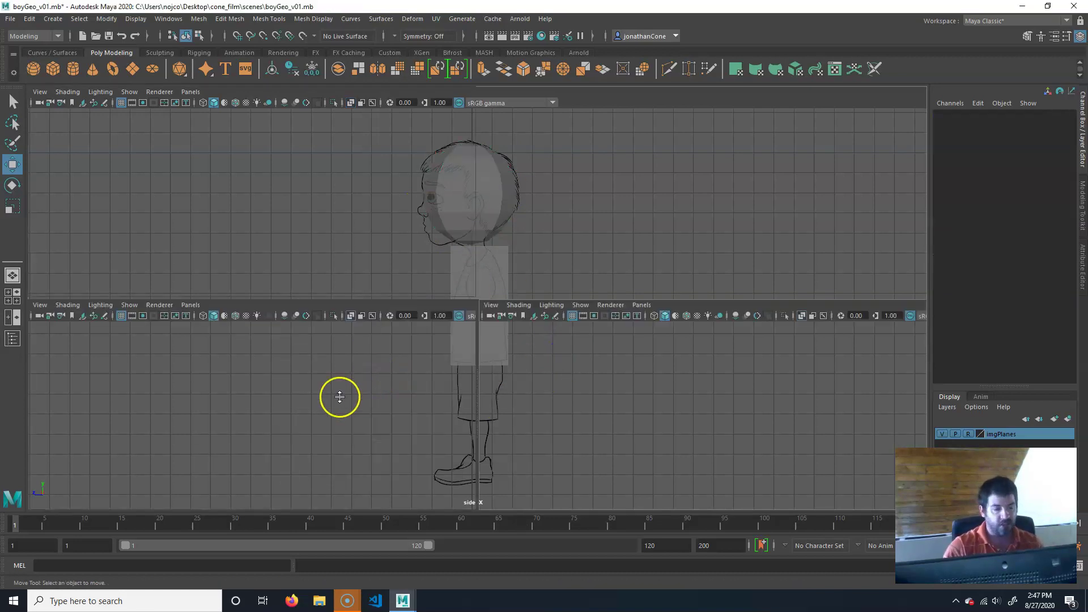
key(space)
click(471, 337)
drag(471, 338, 391, 352)
key(ctrl+z)
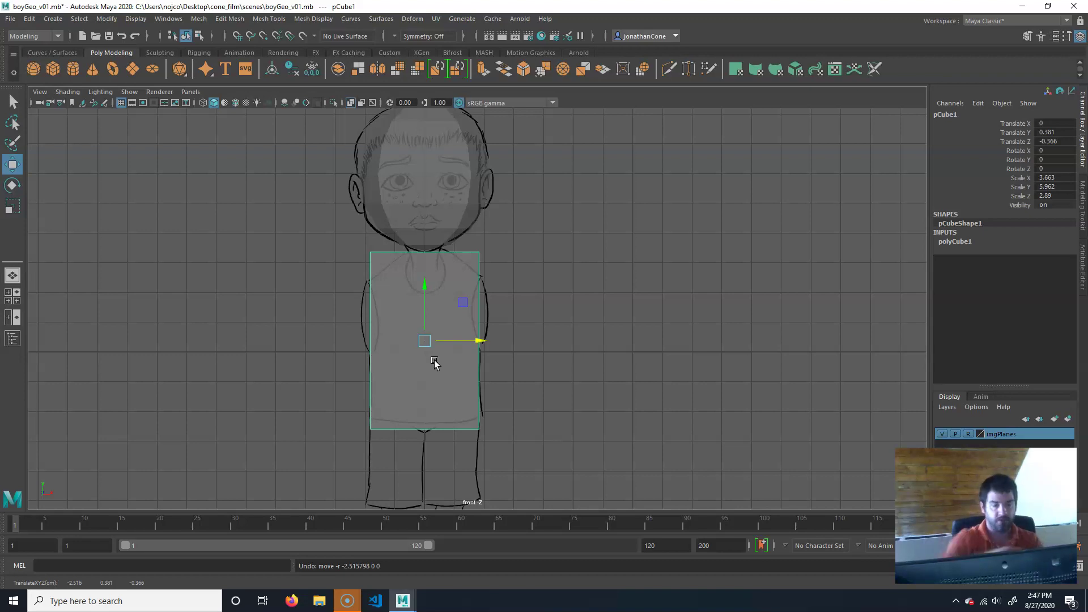
alt+middle_drag(498, 405, 506, 375)
click(512, 272)
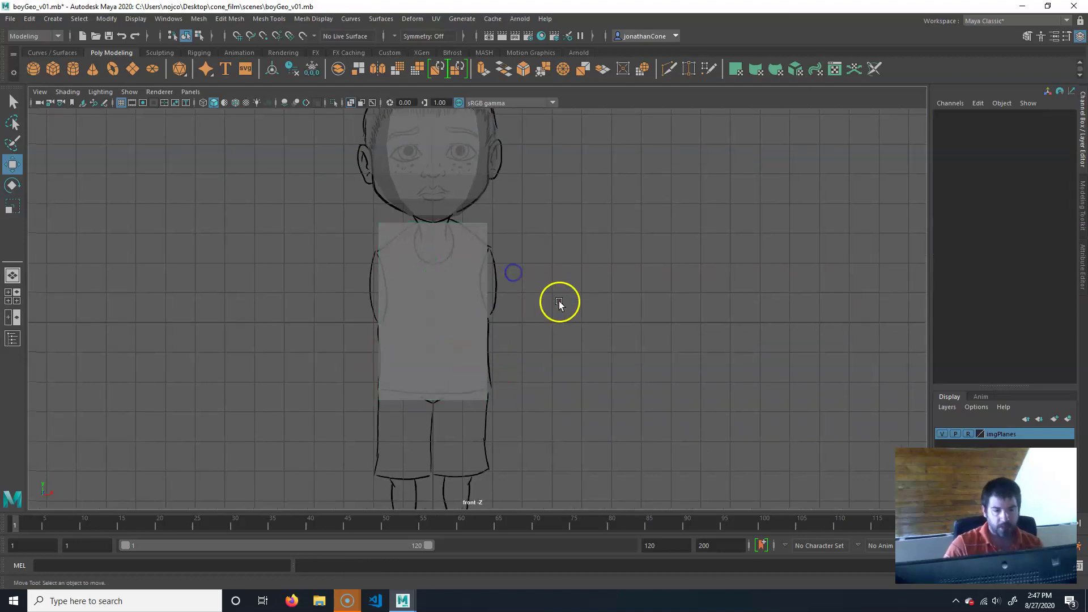
click(457, 340)
click(483, 268)
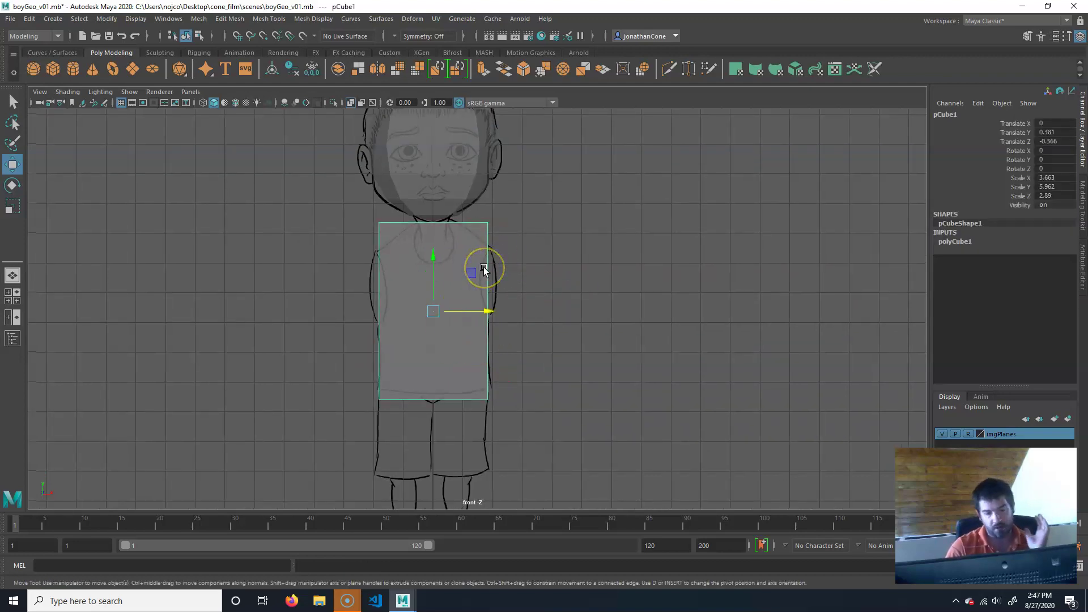
alt+middle_drag(519, 381, 509, 255)
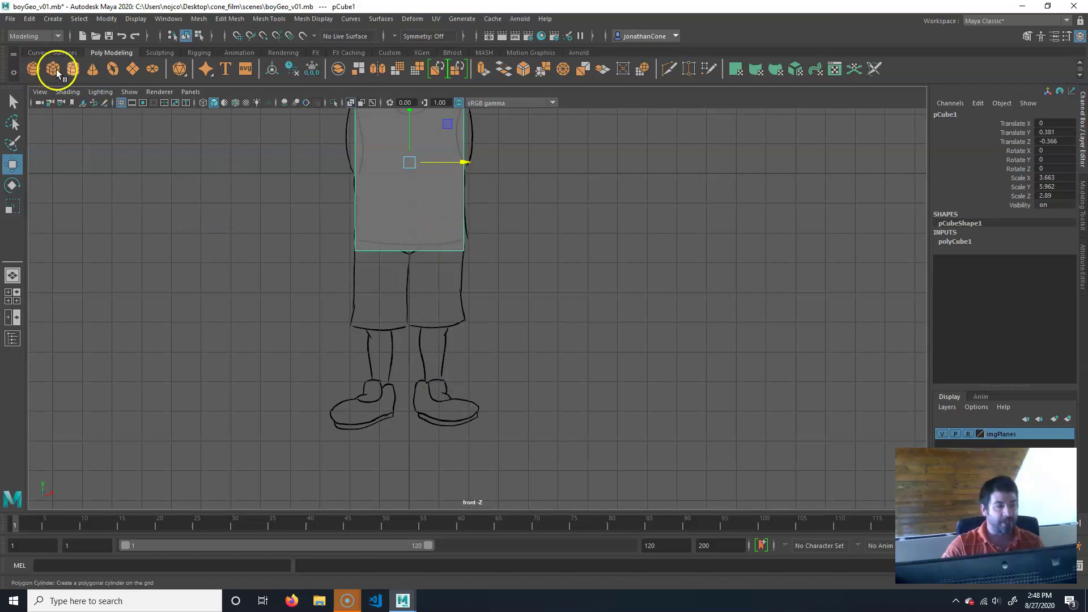
alt+middle_drag(530, 263, 514, 310)
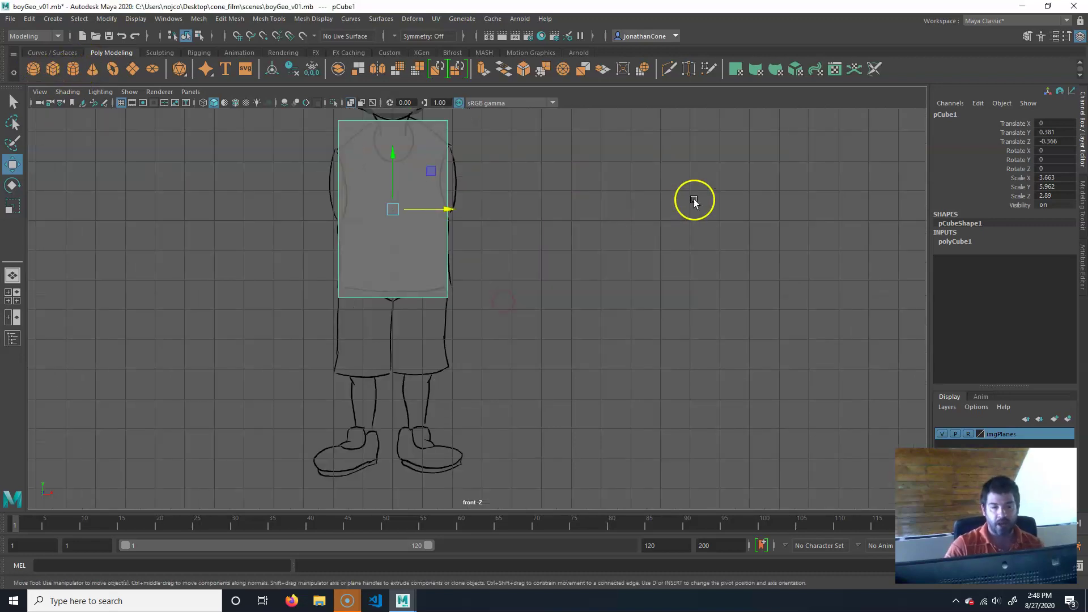
Create a polygon cylinder with radius 1, height 2 and 8 axis divisions
key(space)
alt+right_drag(688, 226, 627, 212)
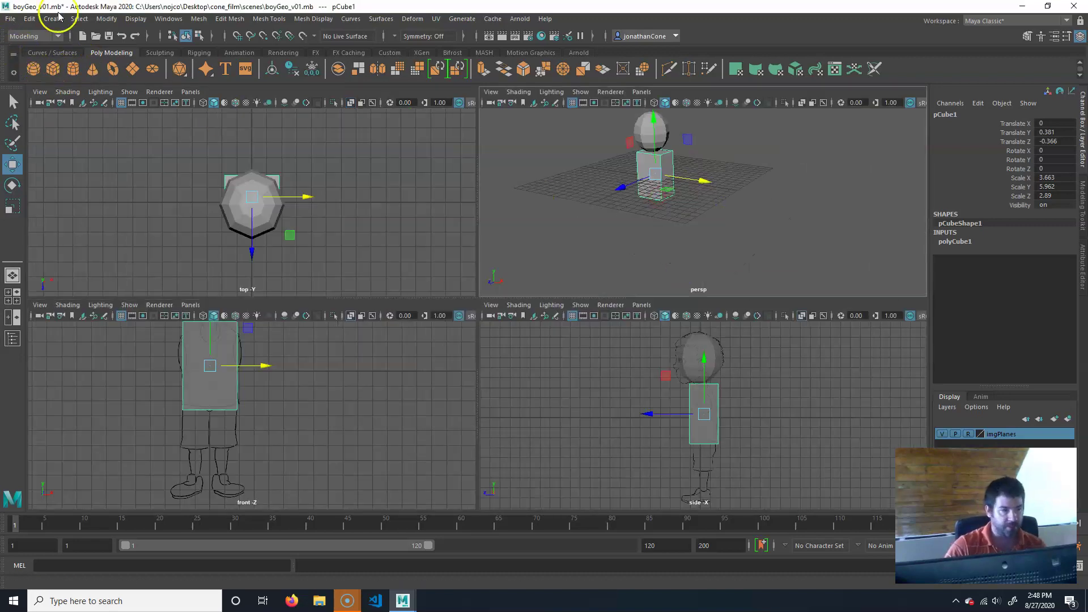
click(52, 19)
mouse_move(114, 56)
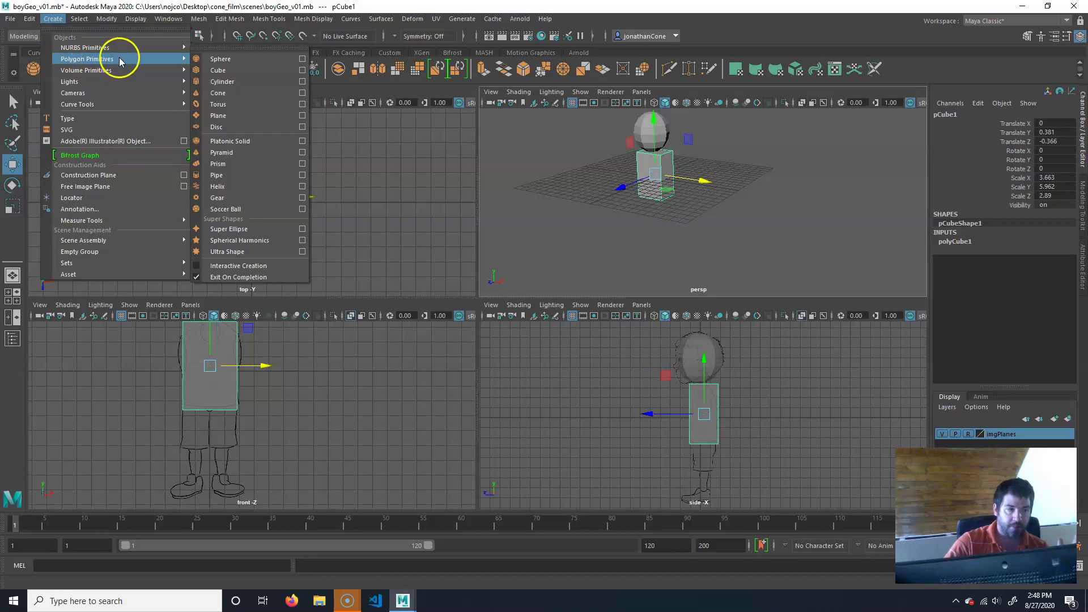
click(304, 82)
drag(503, 261, 428, 252)
text(8)
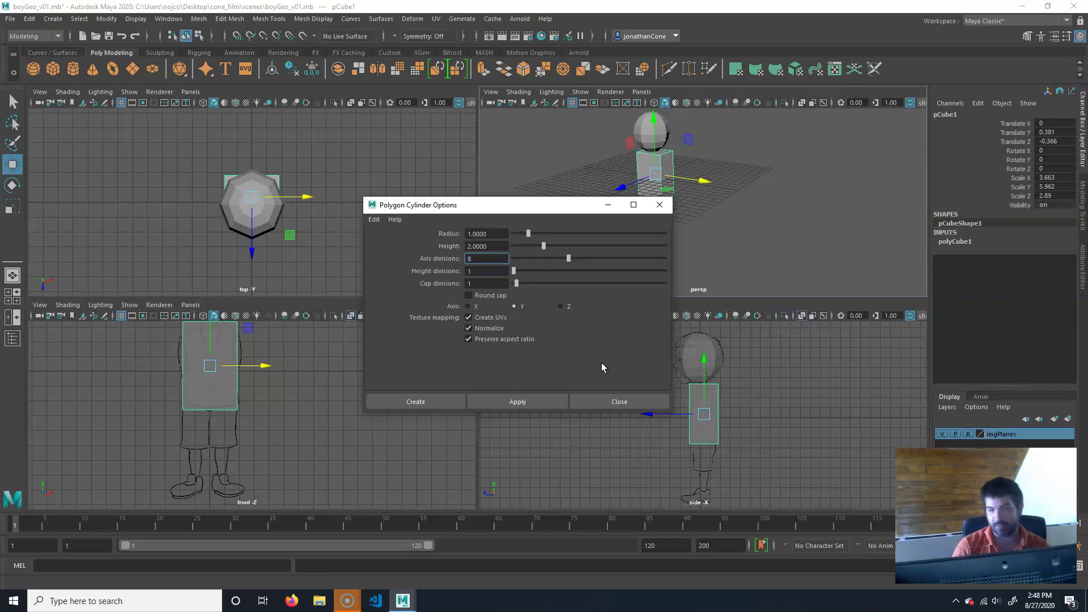
key(Return)
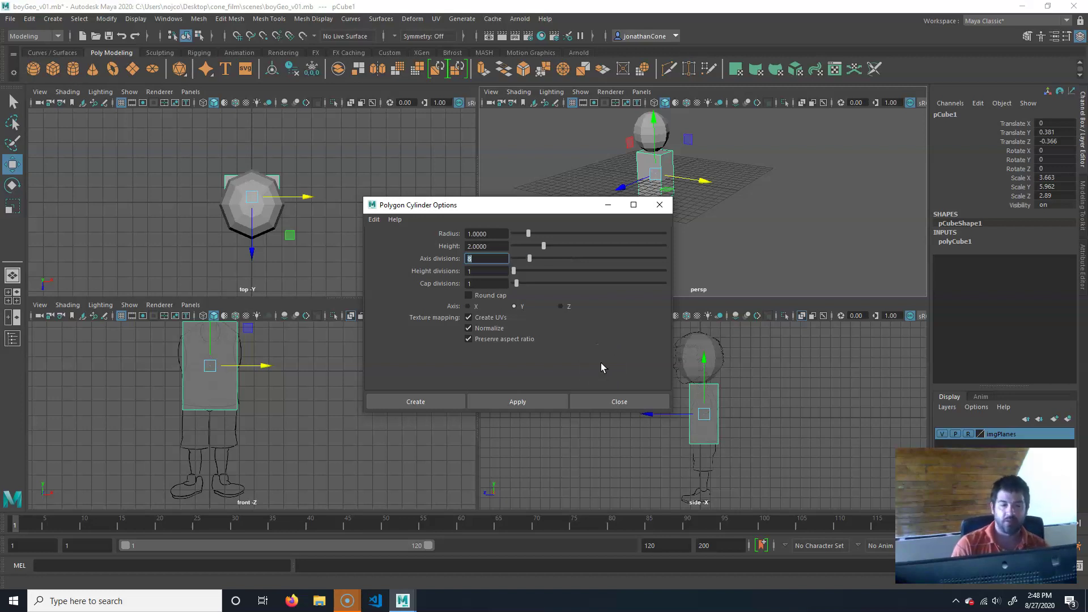
click(437, 420)
click(419, 401)
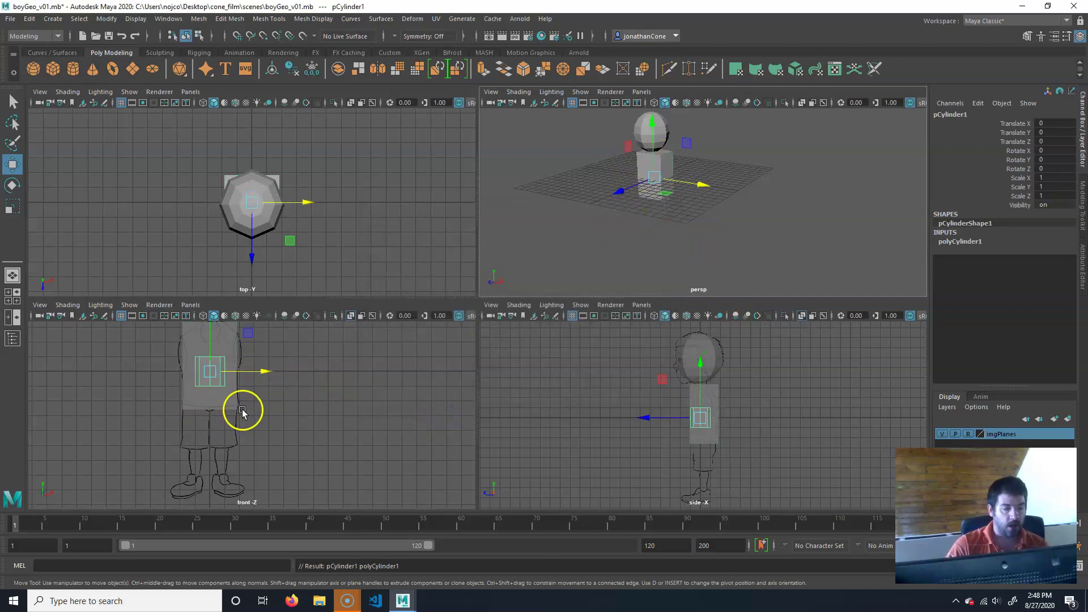
Move the cylinder over the boy's left leg in the front view, at Translate X about 0.92 and Translate Y about -5.06
key(space)
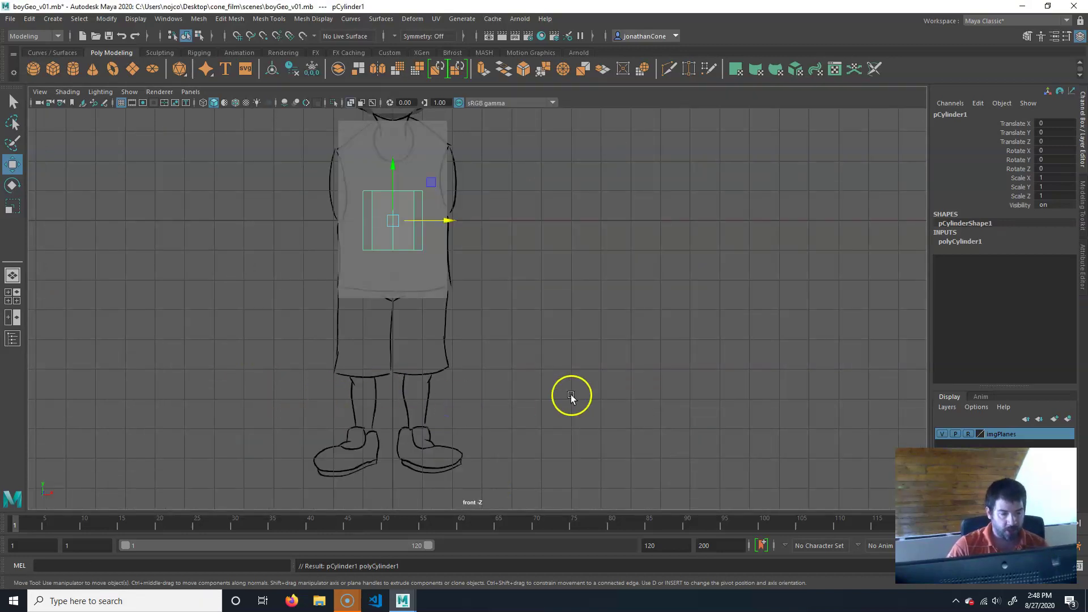
alt+middle_drag(546, 384, 504, 338)
drag(387, 139, 416, 284)
drag(386, 318, 368, 303)
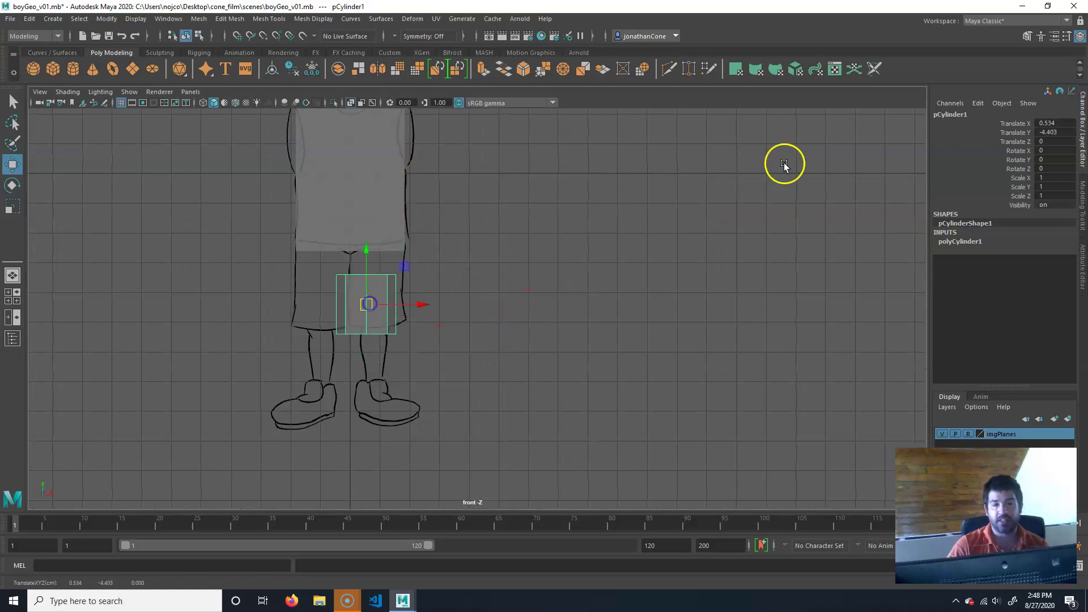
key(space)
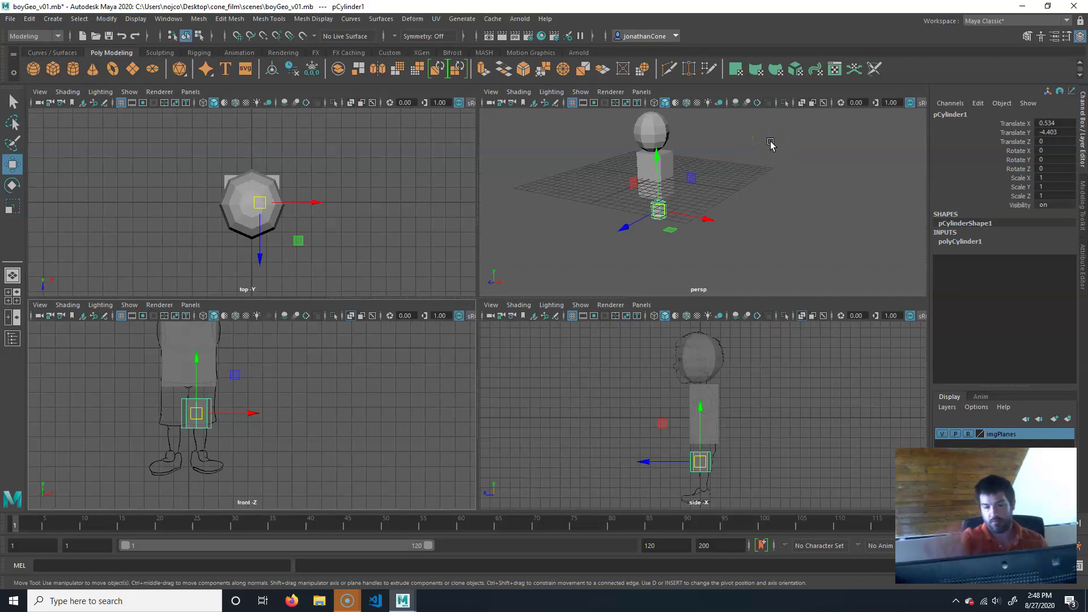
key(space)
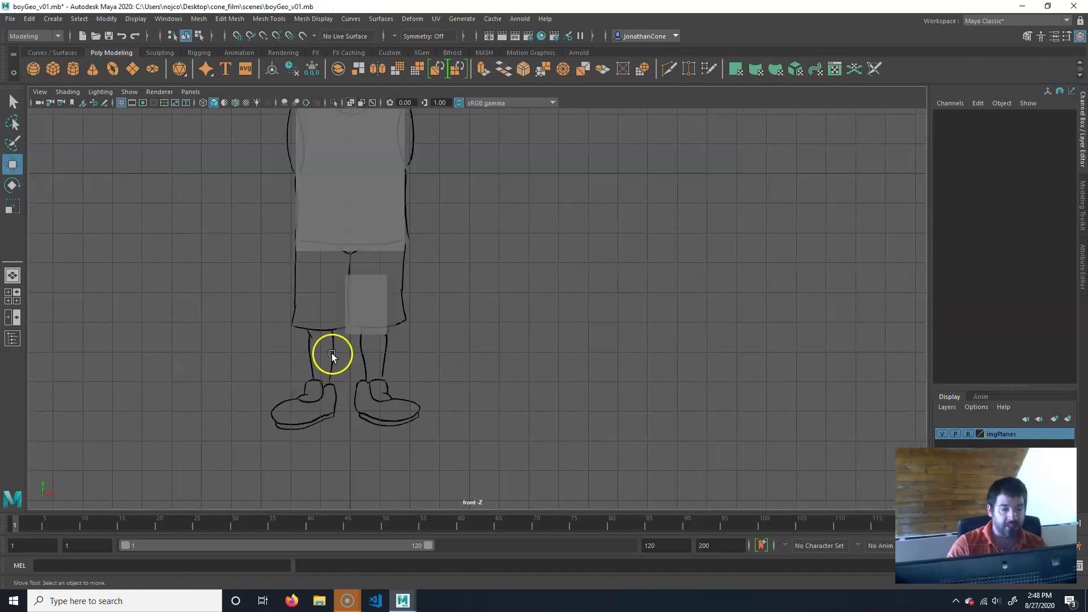
click(391, 318)
drag(411, 307, 439, 314)
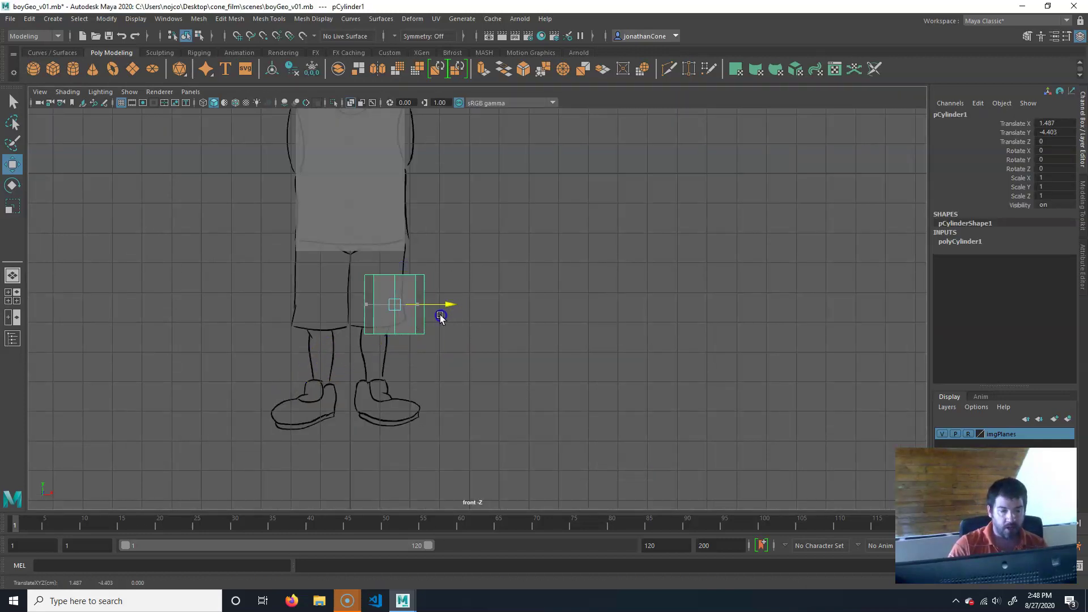
drag(367, 301, 417, 277)
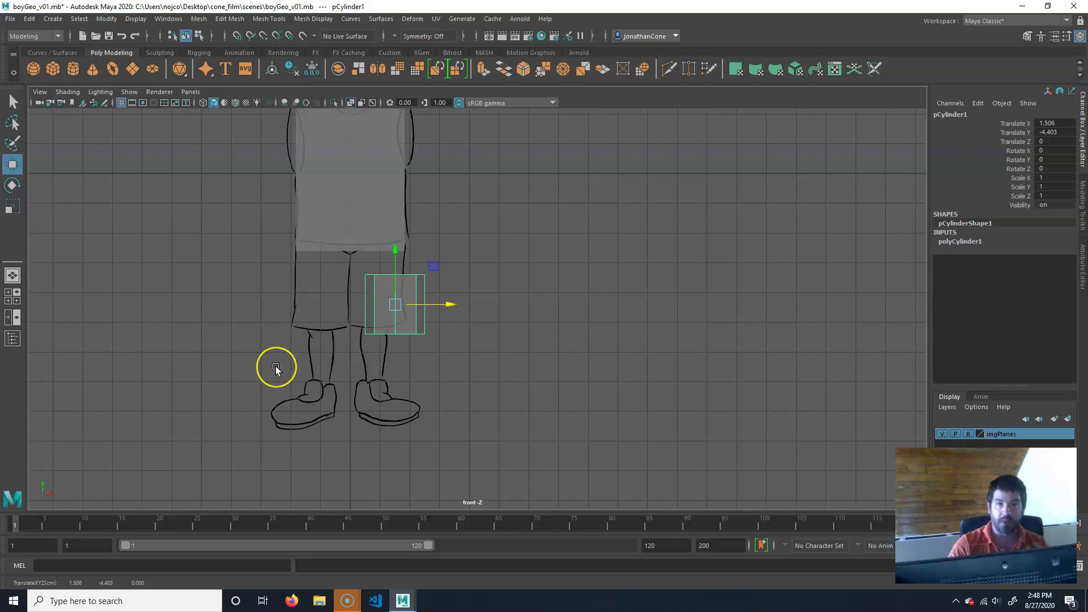
scroll(382, 332, up, 5)
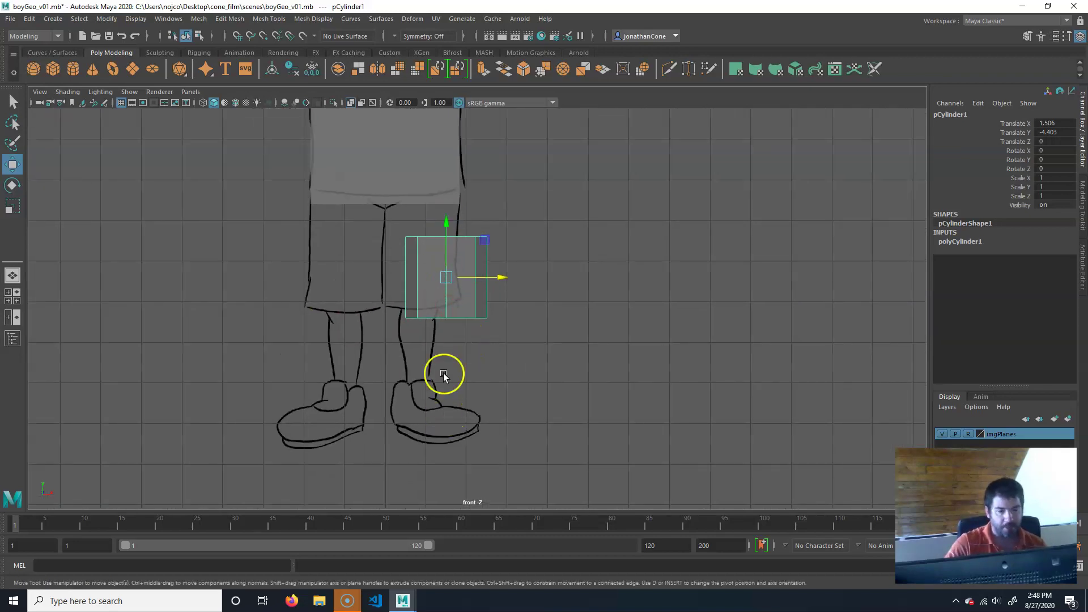
scroll(459, 316, down, 1)
drag(444, 291, 420, 317)
Scale the leg cylinder to about 2.35 in Y and 0.95 in X and Z so it spans from the shirt hem to the shoe
key(r)
drag(424, 256, 423, 191)
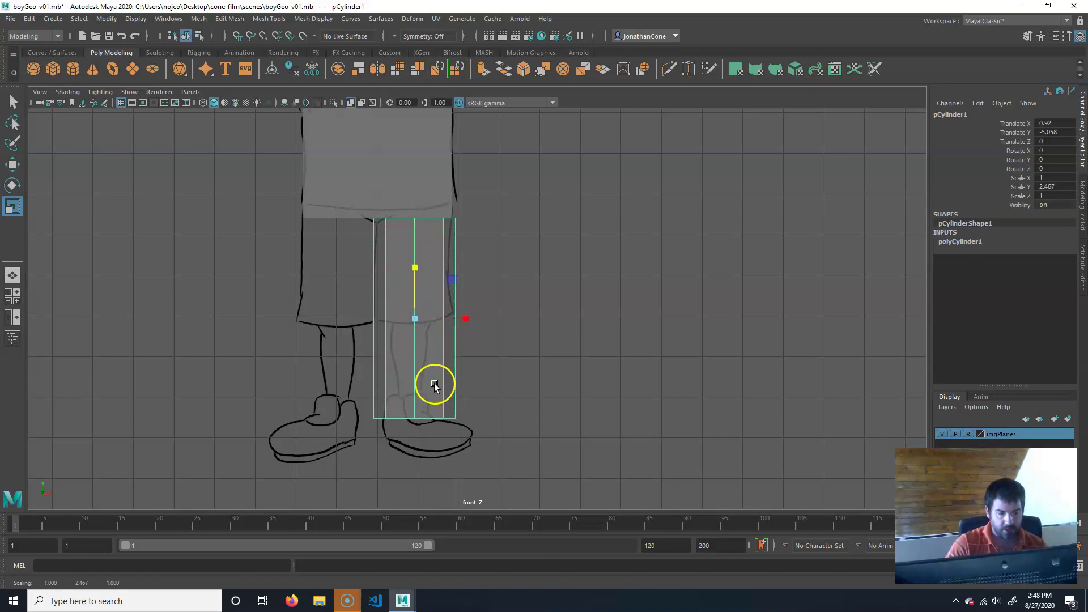
drag(417, 320, 414, 315)
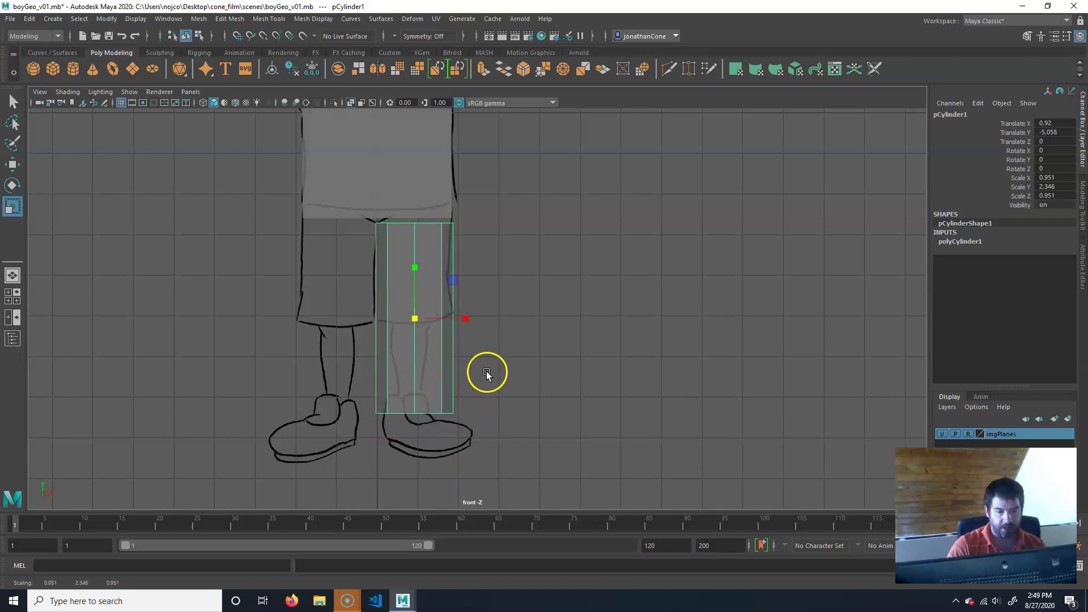
click(554, 287)
click(440, 375)
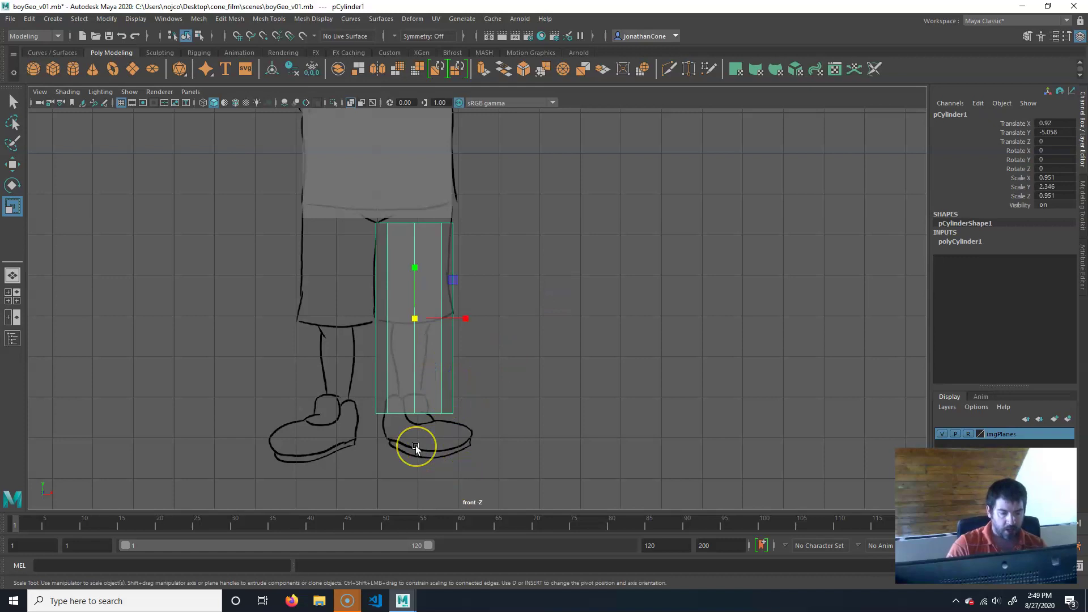
alt+middle_drag(396, 457, 410, 323)
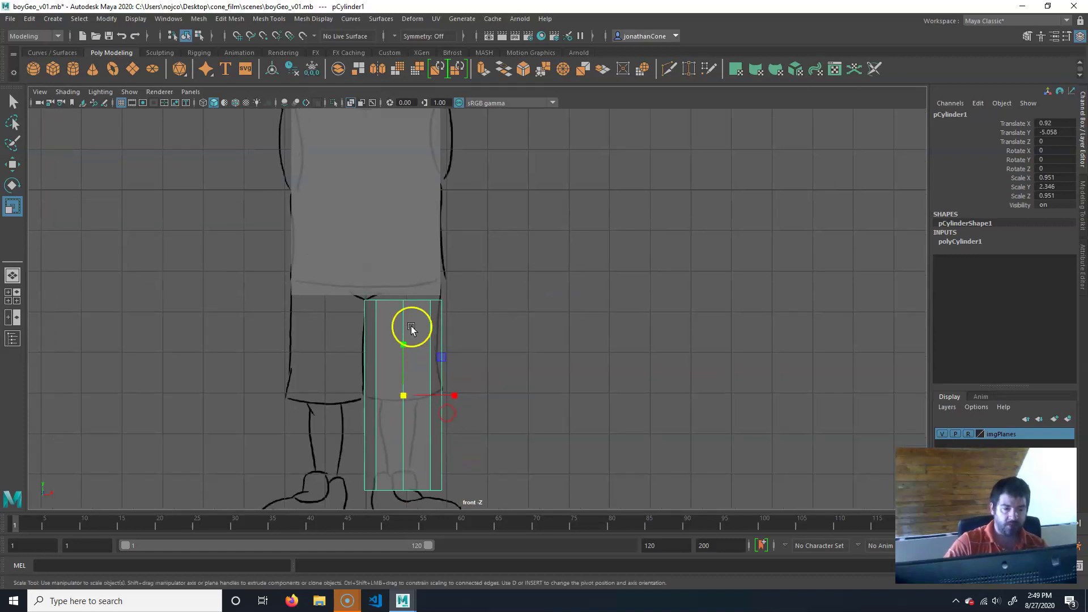
Examine the leg cylinder against the torso and head in the perspective view
alt+middle_drag(454, 420, 462, 380)
key(space)
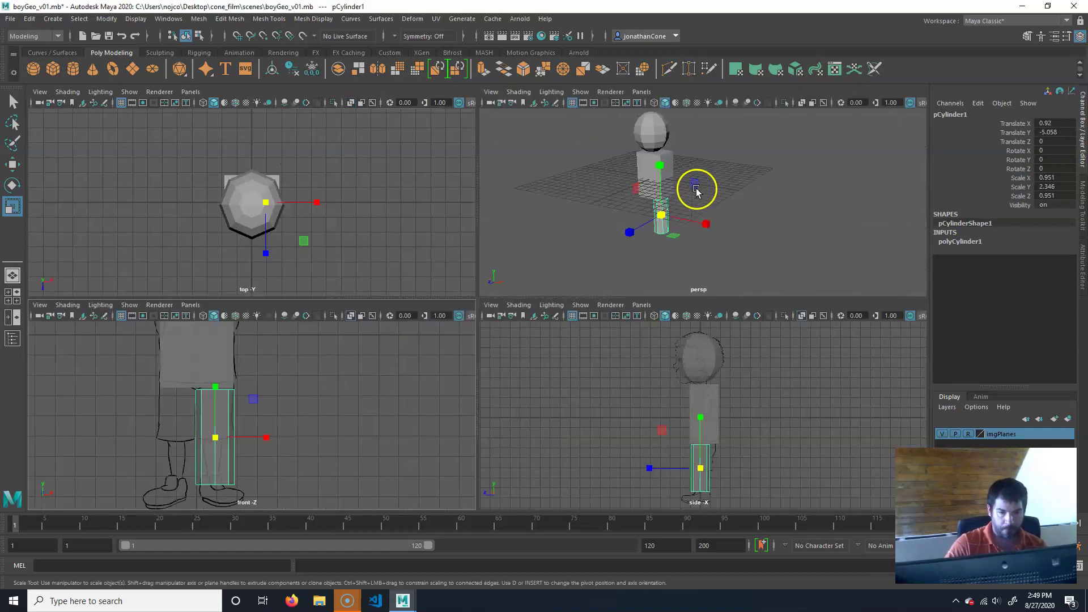
key(space)
alt+drag(614, 272, 465, 351)
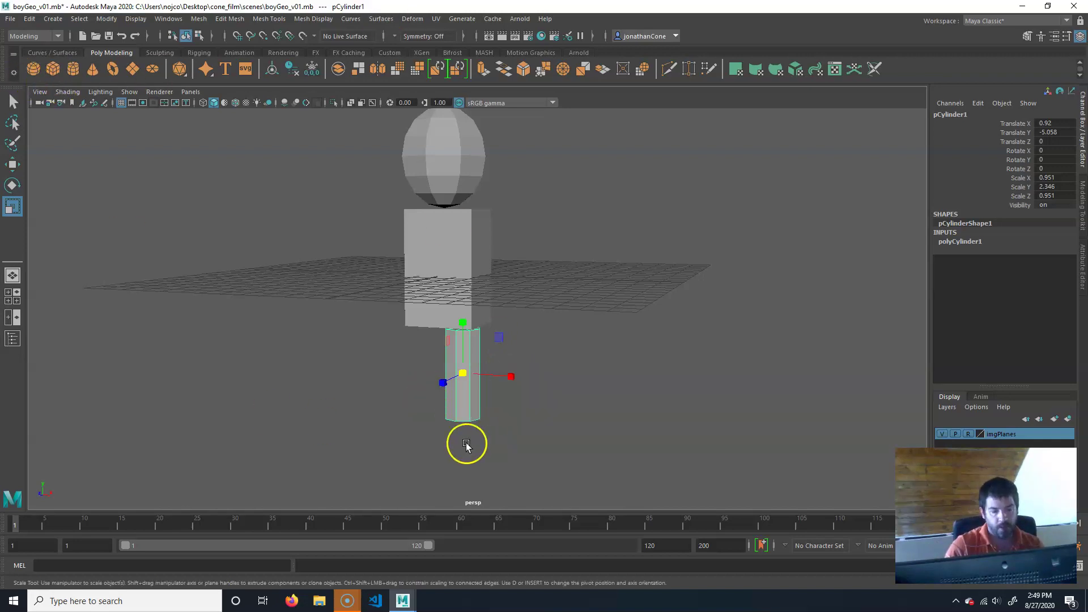
alt+drag(464, 253, 481, 369)
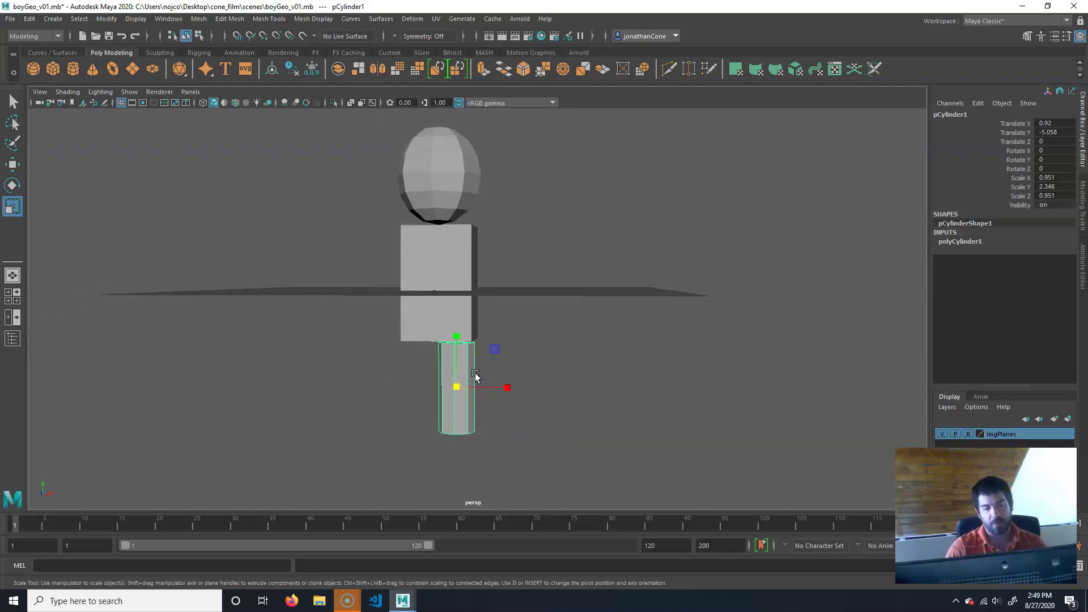
click(539, 318)
click(454, 388)
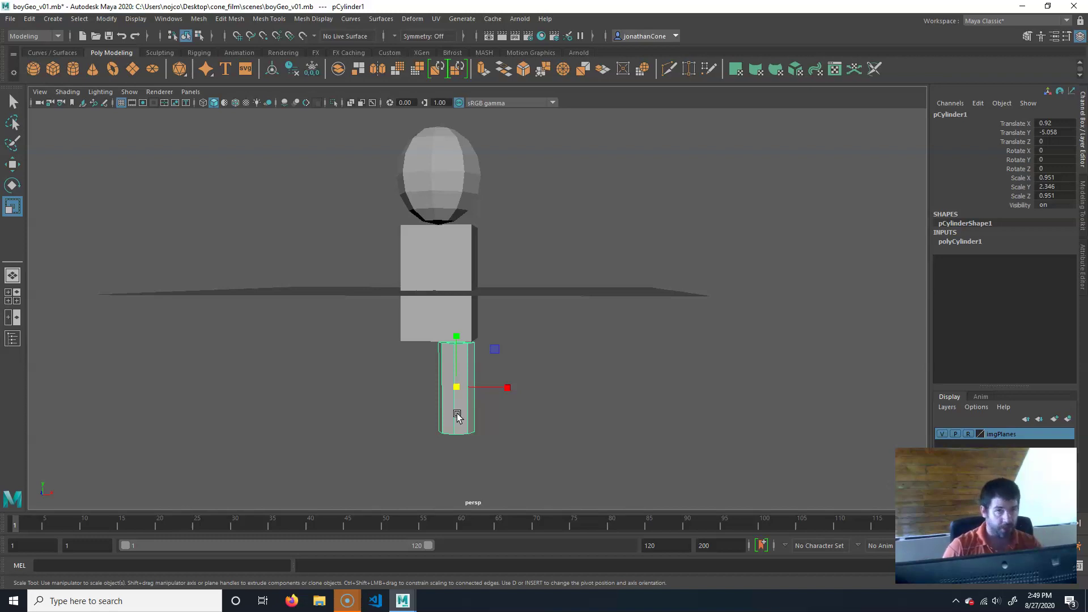
click(455, 385)
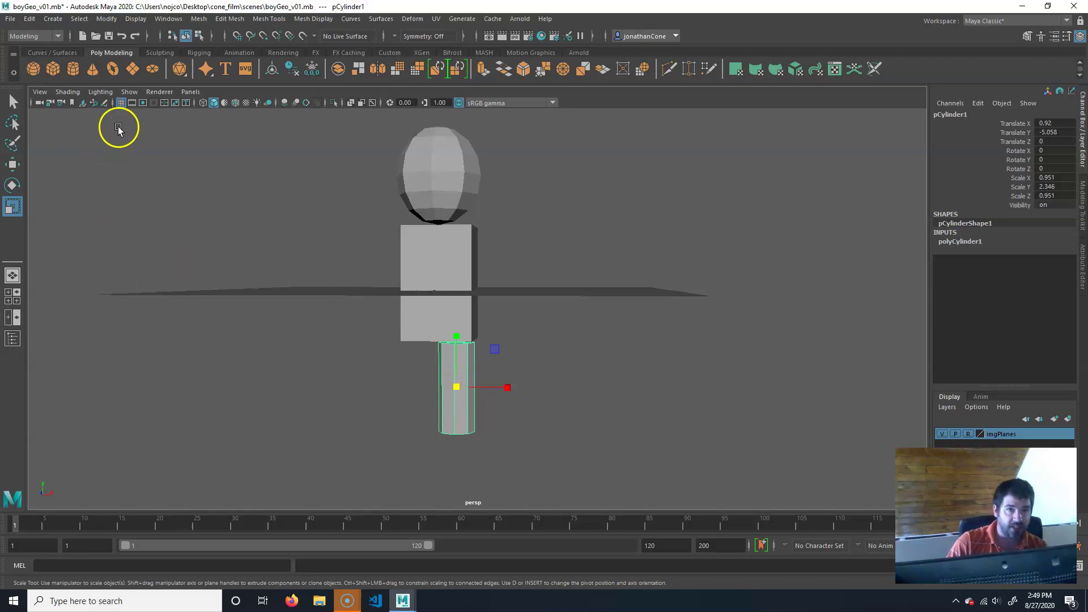
Try adding a new polygon cylinder at Translate X about 7.72 beside the figure, and delete it
click(79, 73)
alt+drag(391, 150, 661, 360)
key(w)
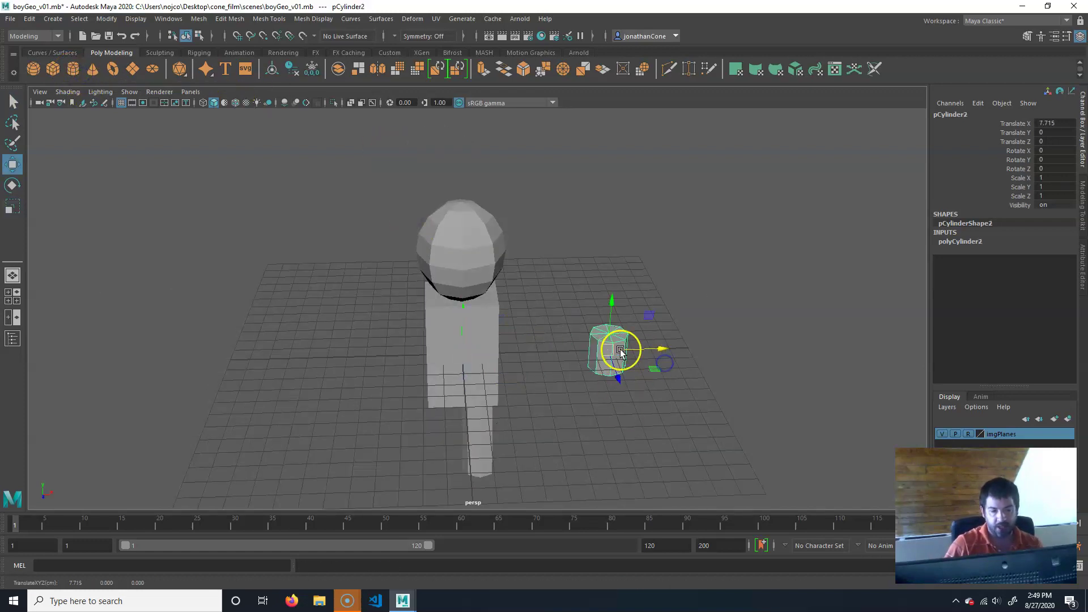
key(Delete)
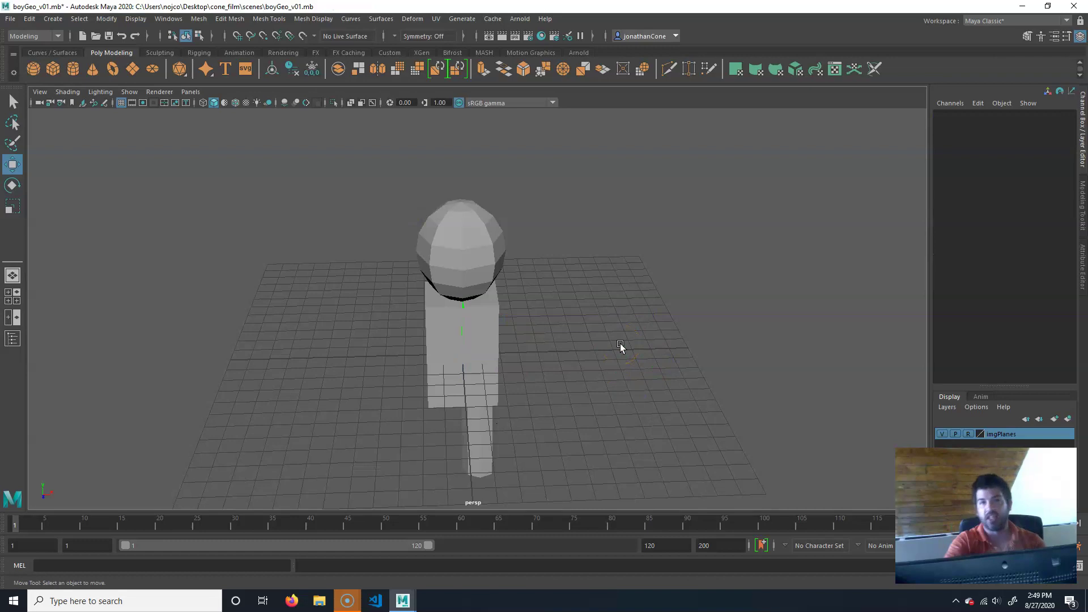
Duplicate the leg cylinder in place
alt+drag(608, 343, 566, 357)
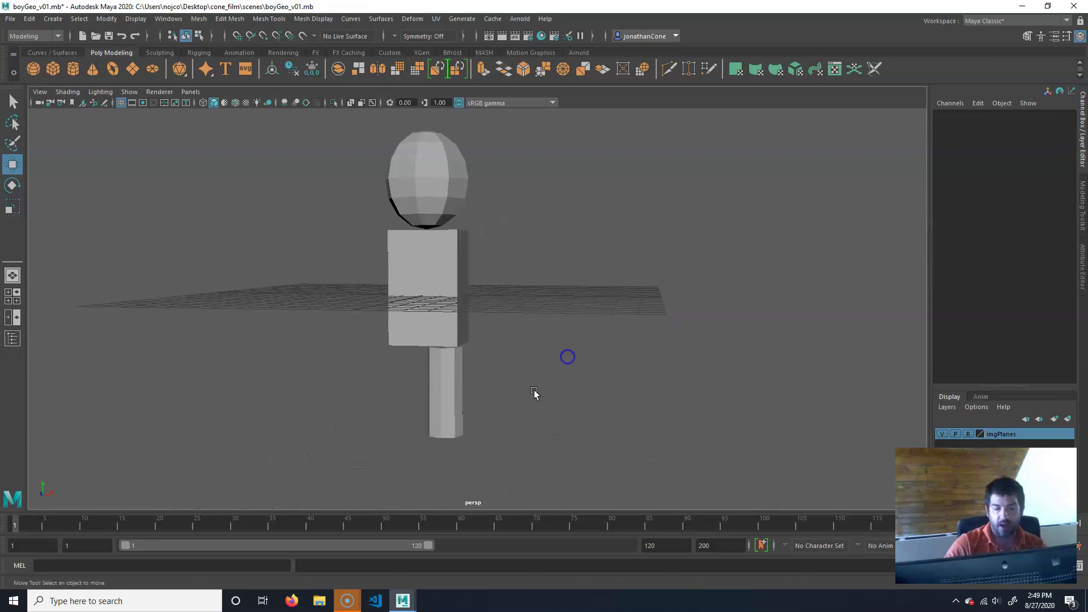
click(453, 386)
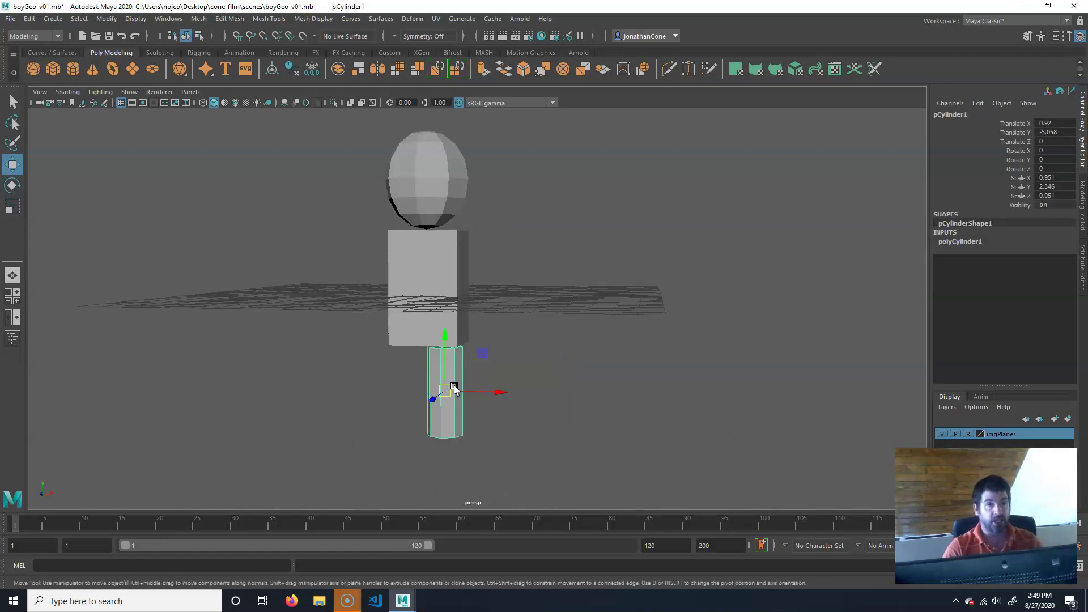
key(ctrl+d)
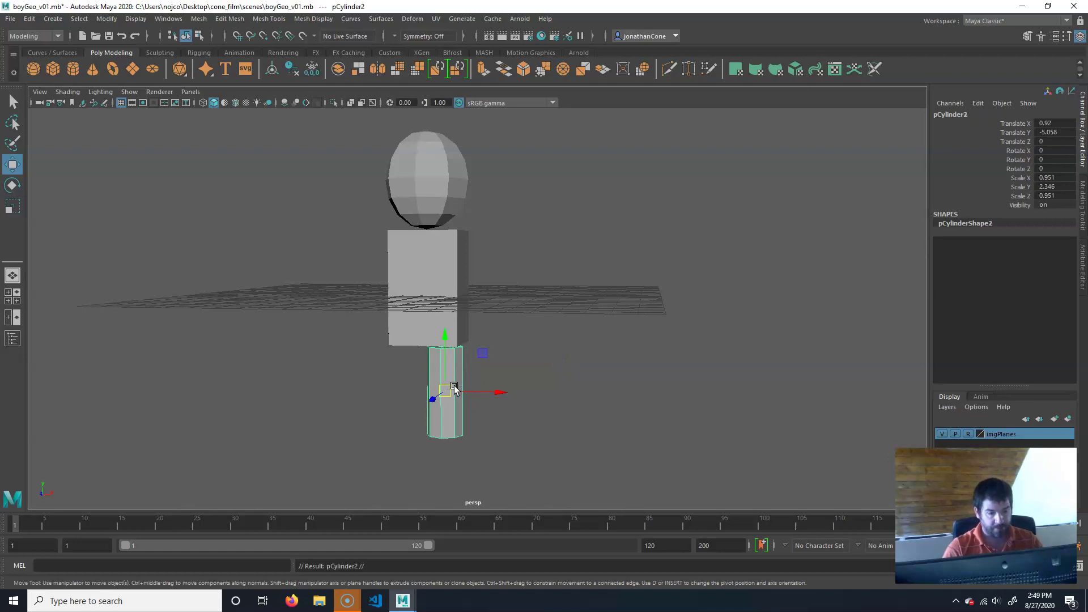
alt+drag(515, 340, 462, 402)
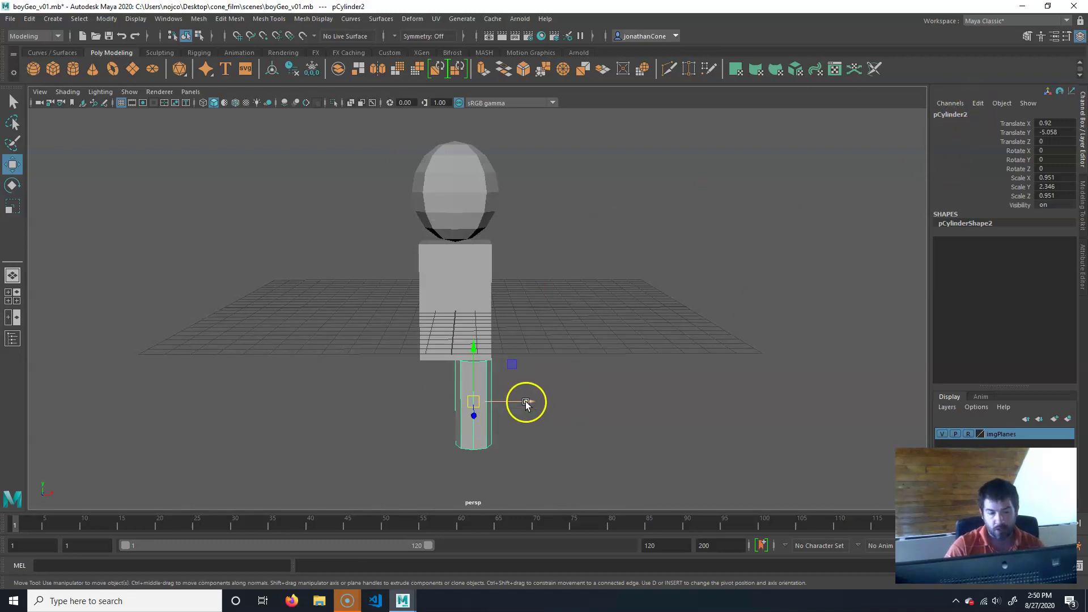
Try moving the duplicate cylinder about 6.93 along X away from the leg, and undo the move
drag(525, 401, 658, 401)
click(469, 401)
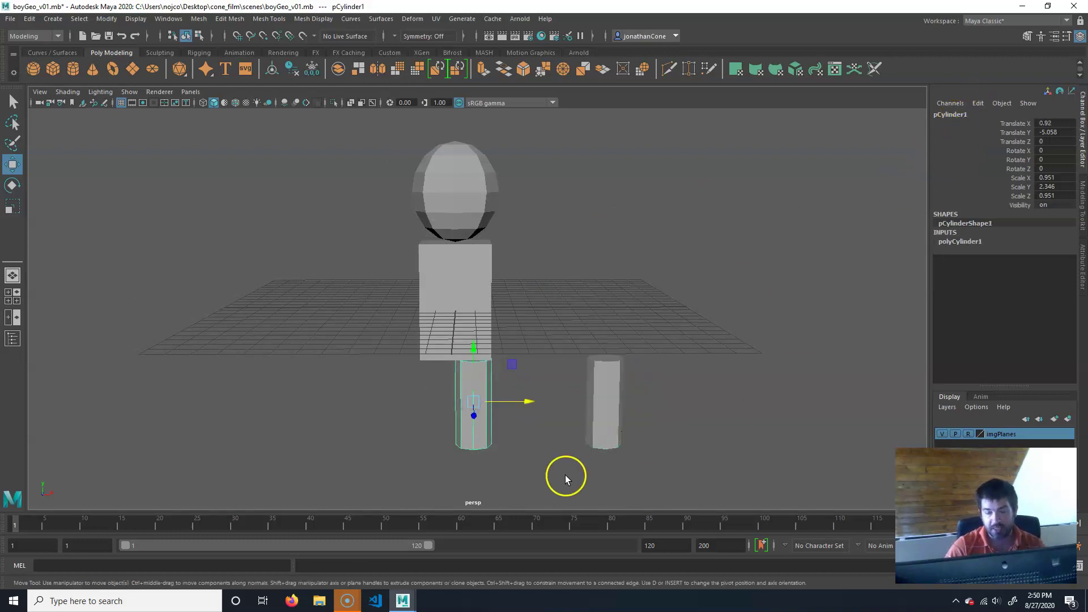
key(ctrl+z)
key(ctrl+z)
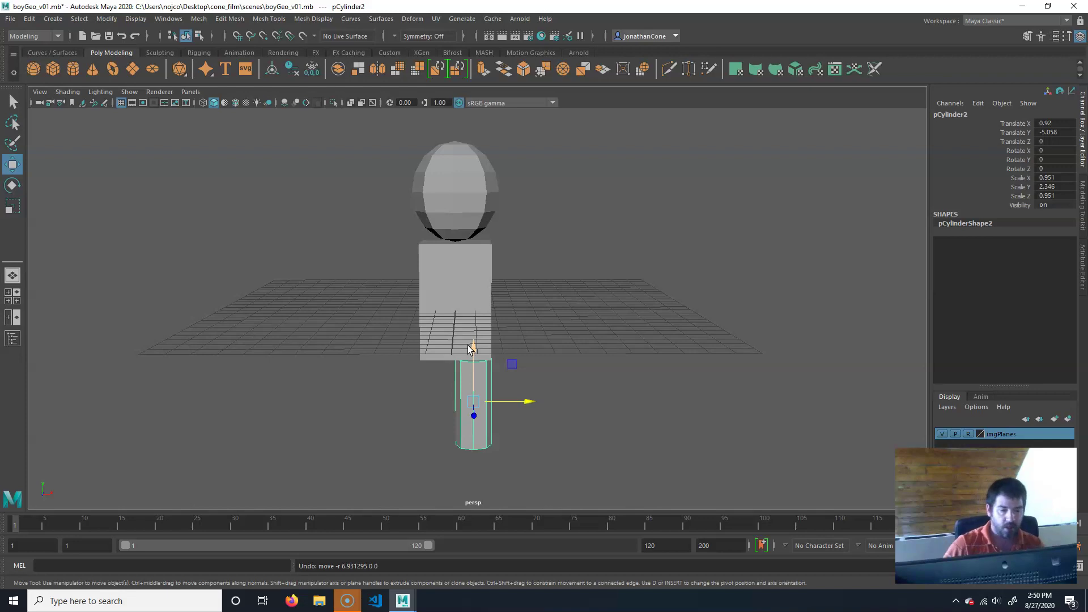
Move the duplicate cylinder up beside the torso, to Translate X about 3.86 and Translate Y about 2.07
drag(478, 352, 486, 213)
drag(534, 268, 588, 277)
alt+drag(567, 331, 553, 325)
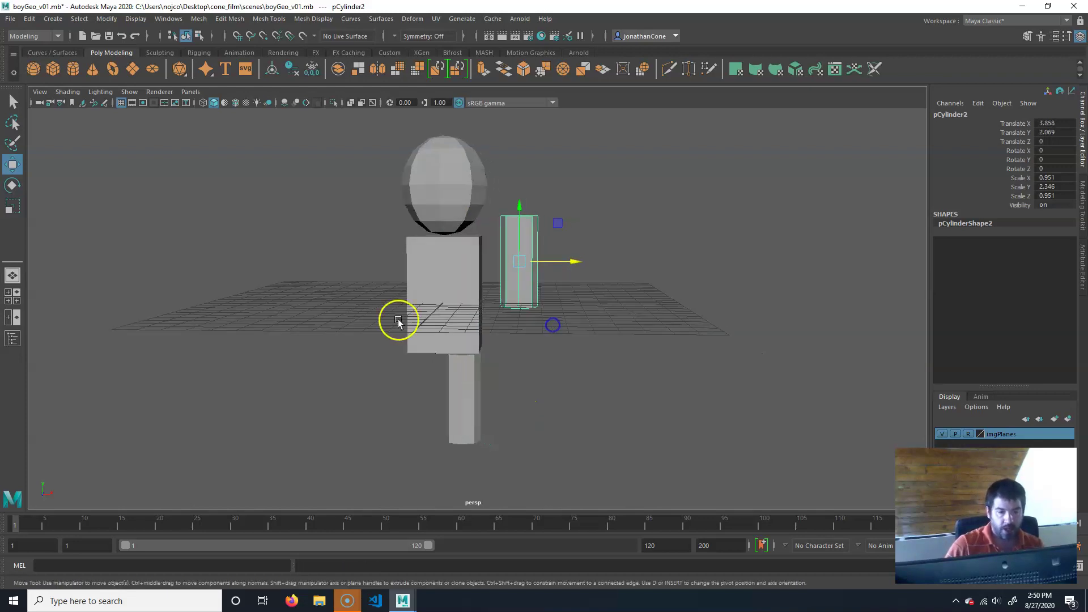
alt+drag(398, 322, 517, 359)
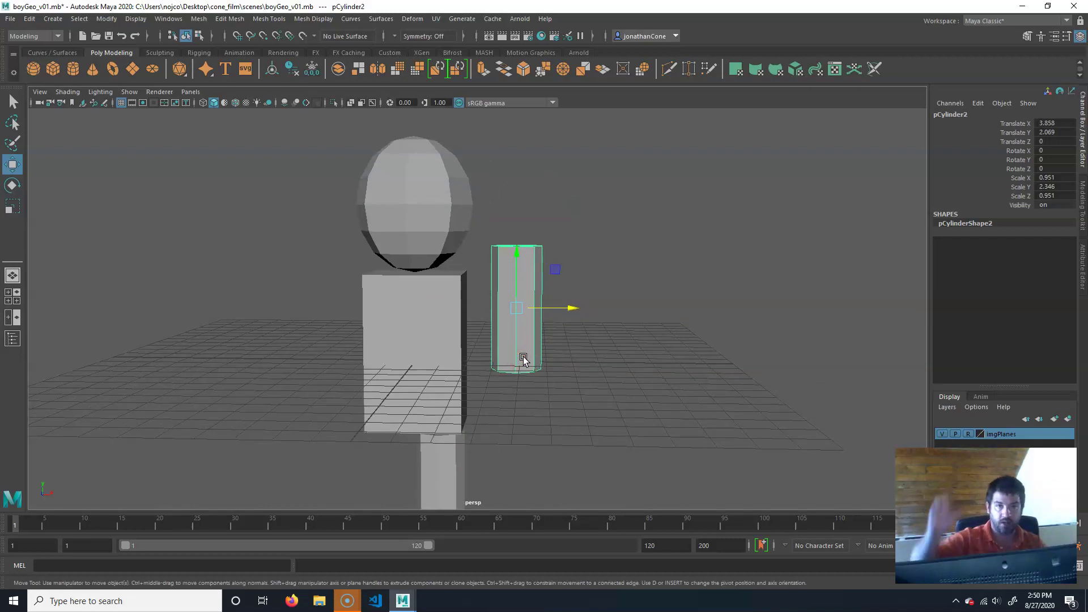
Set the arm cylinder's Rotate Z to 90 so it points sideways
key(e)
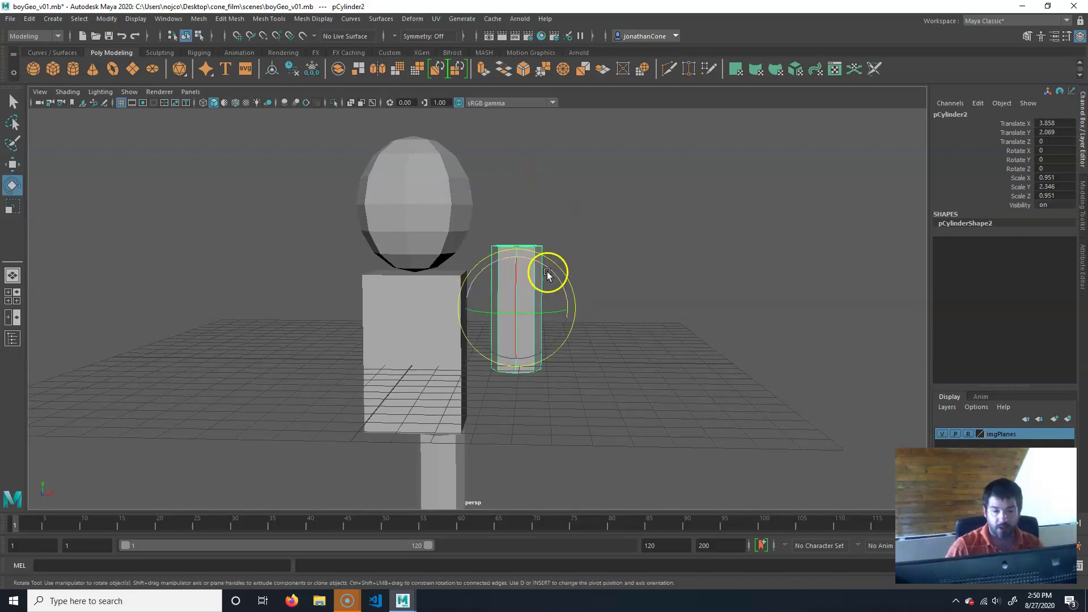
alt+drag(707, 316, 626, 335)
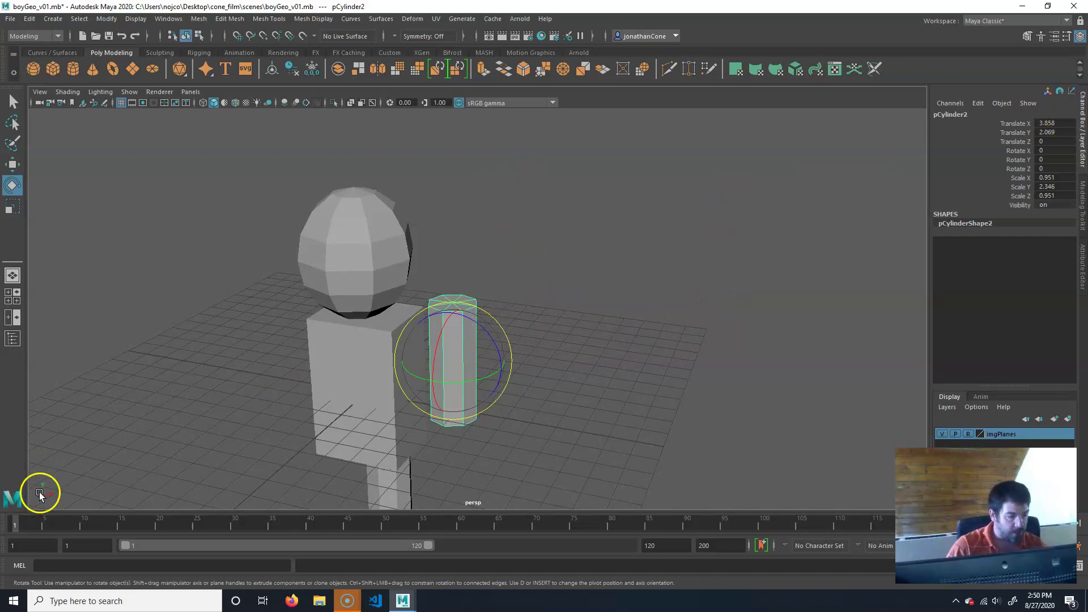
click(1054, 167)
click(1054, 168)
text(90)
key(Return)
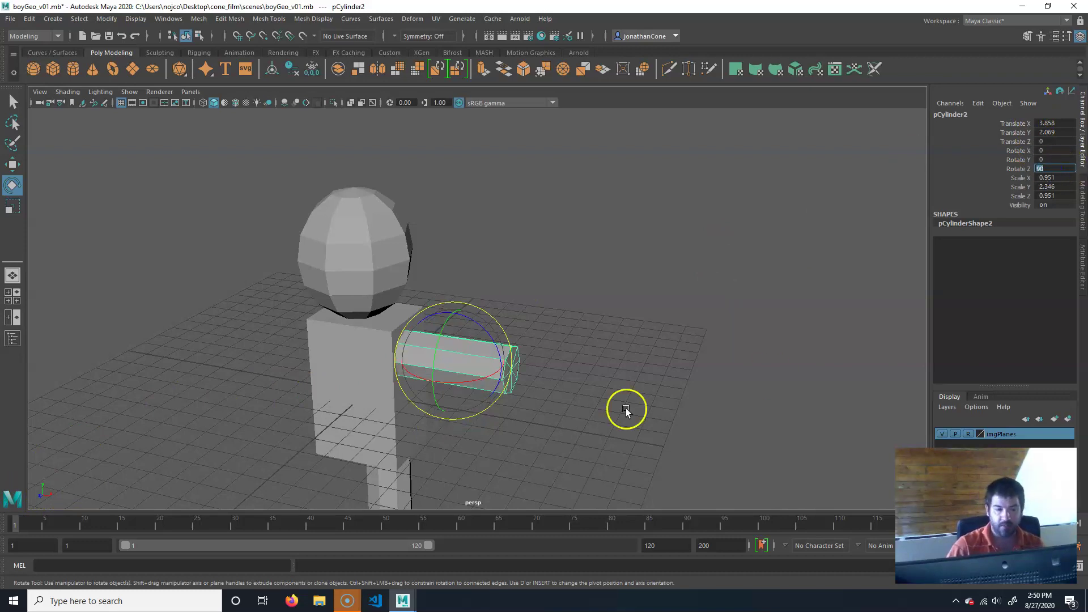
Scale the arm cylinder down uniformly in the front view to about 0.79 in X and Z and 1.96 in Y
alt+drag(626, 408, 461, 364)
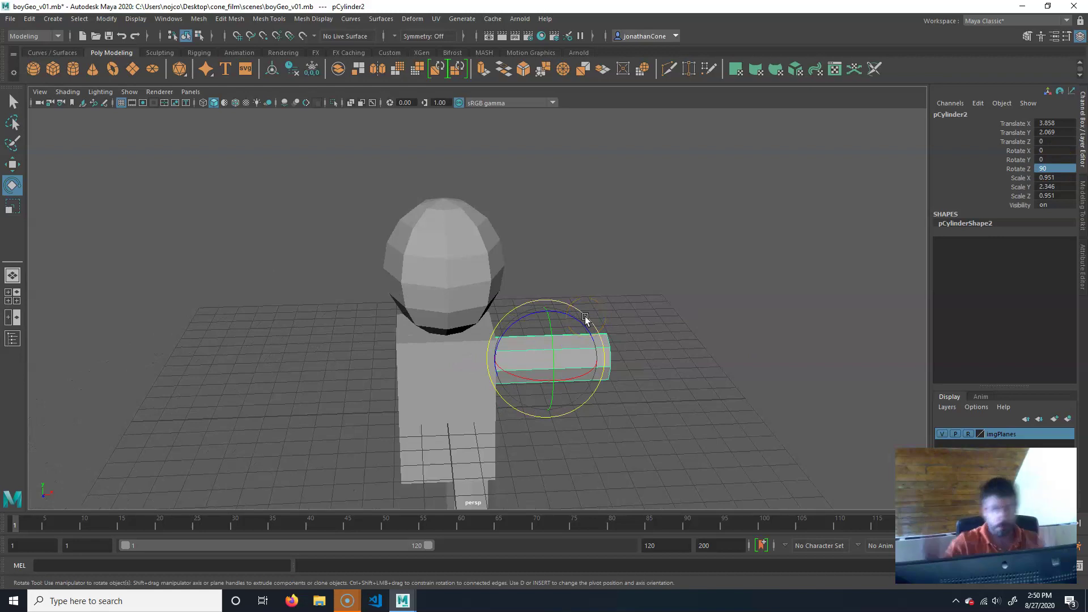
alt+drag(564, 359, 597, 337)
key(space)
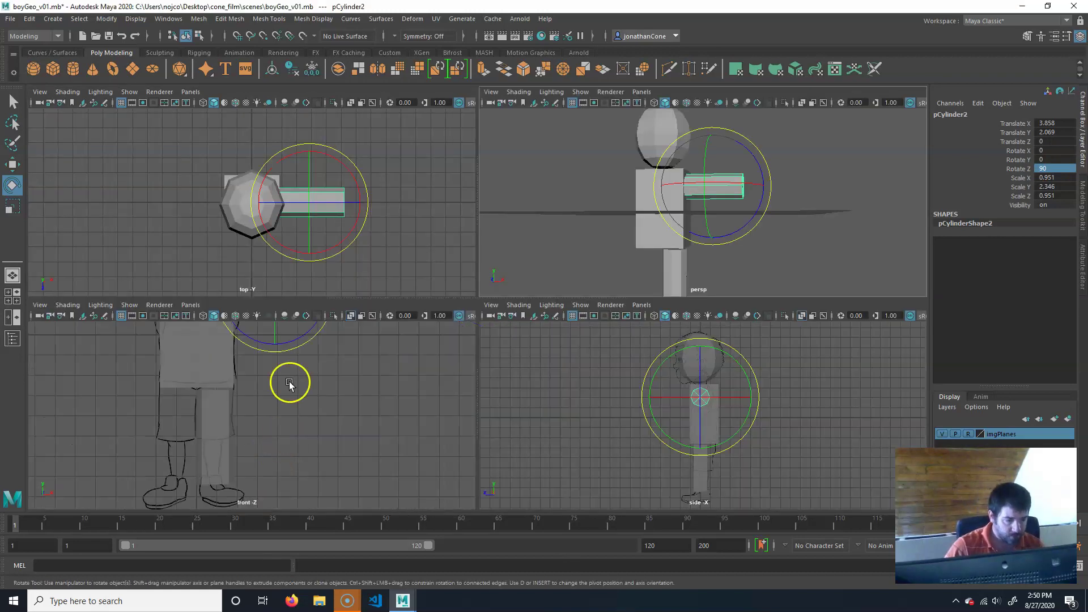
key(space)
alt+middle_drag(488, 210, 444, 444)
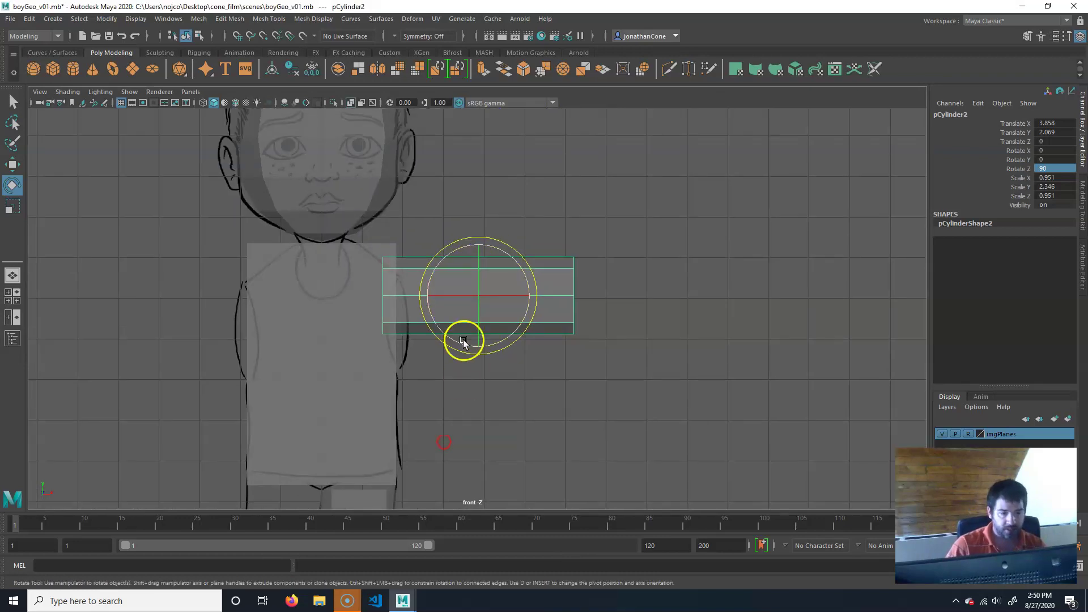
key(r)
drag(479, 296, 458, 297)
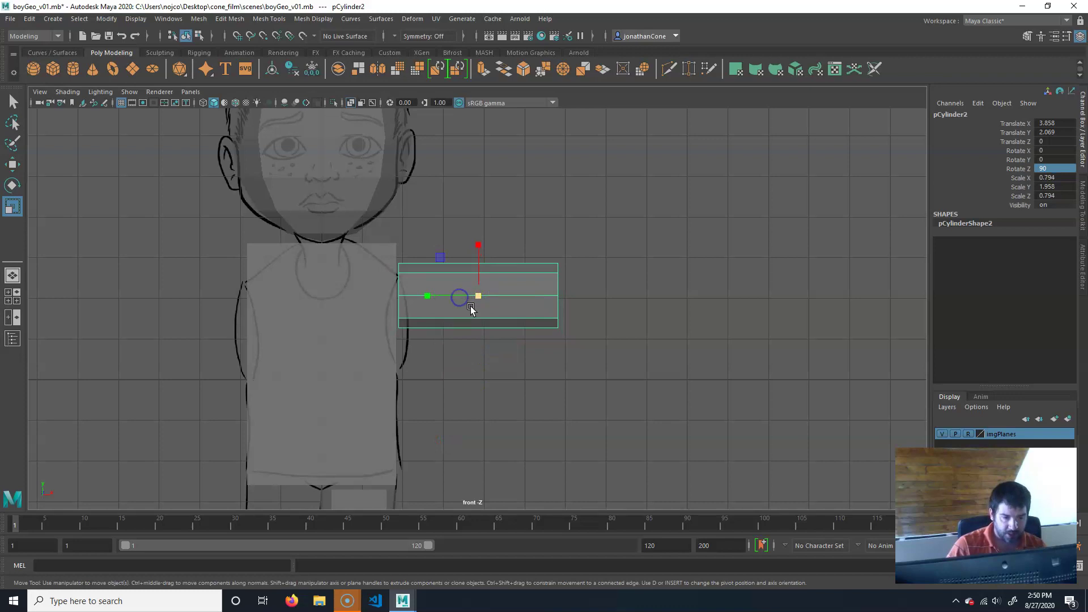
Lengthen the arm cylinder to Scale Y about 2.89 and place it at the shoulder, Translate X about 4.81 and Translate Y about 1.48
key(w)
drag(479, 296, 411, 319)
key(r)
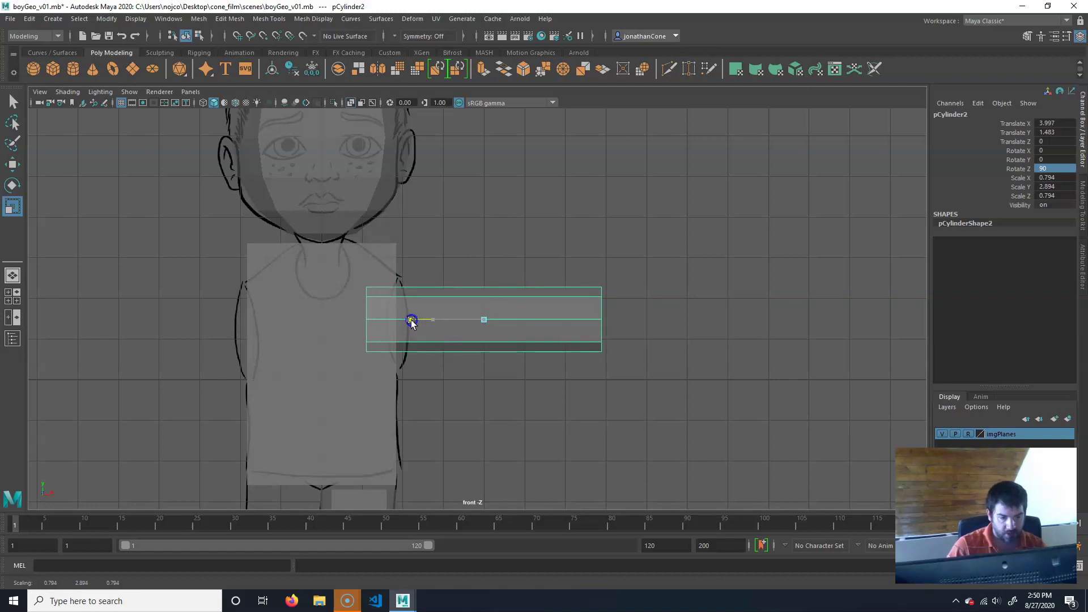
key(w)
drag(544, 321, 577, 314)
Shorten the arm cylinder to Scale Y about 2.77 and shift it against the torso at Translate X about 4.74
alt+right_drag(572, 345, 430, 353)
alt+right_drag(598, 359, 298, 365)
alt+right_drag(372, 360, 291, 369)
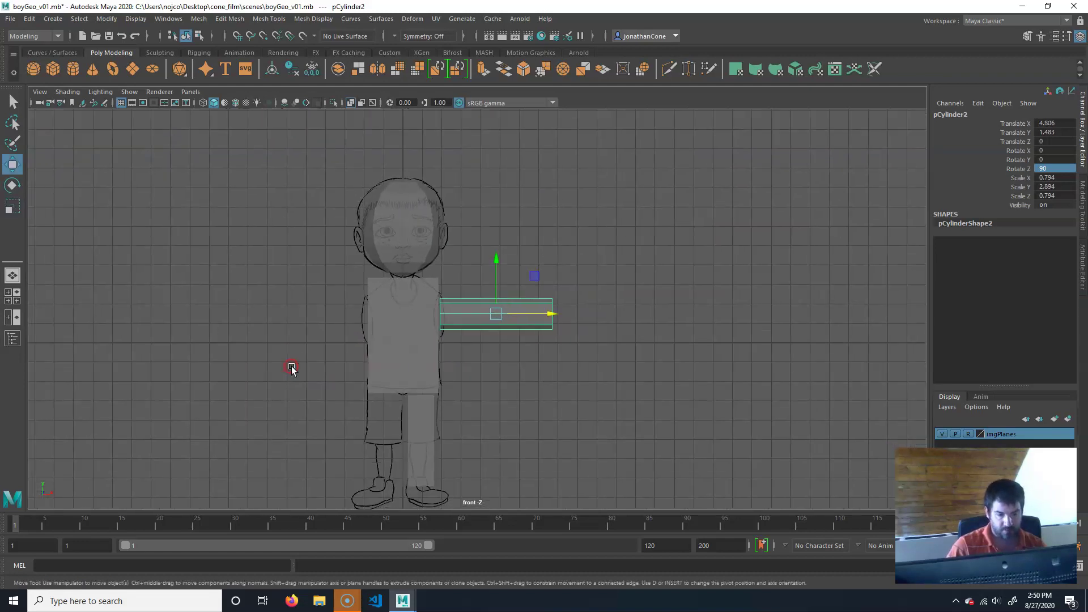
alt+middle_drag(300, 363, 330, 356)
alt+right_drag(330, 356, 528, 347)
alt+middle_drag(621, 352, 579, 362)
key(r)
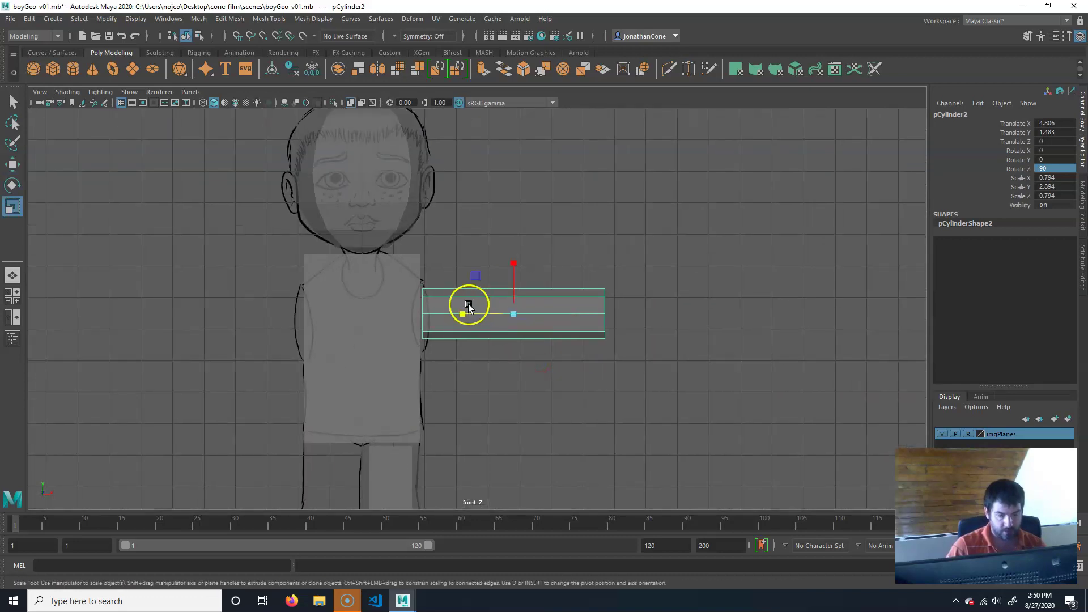
drag(465, 310, 469, 311)
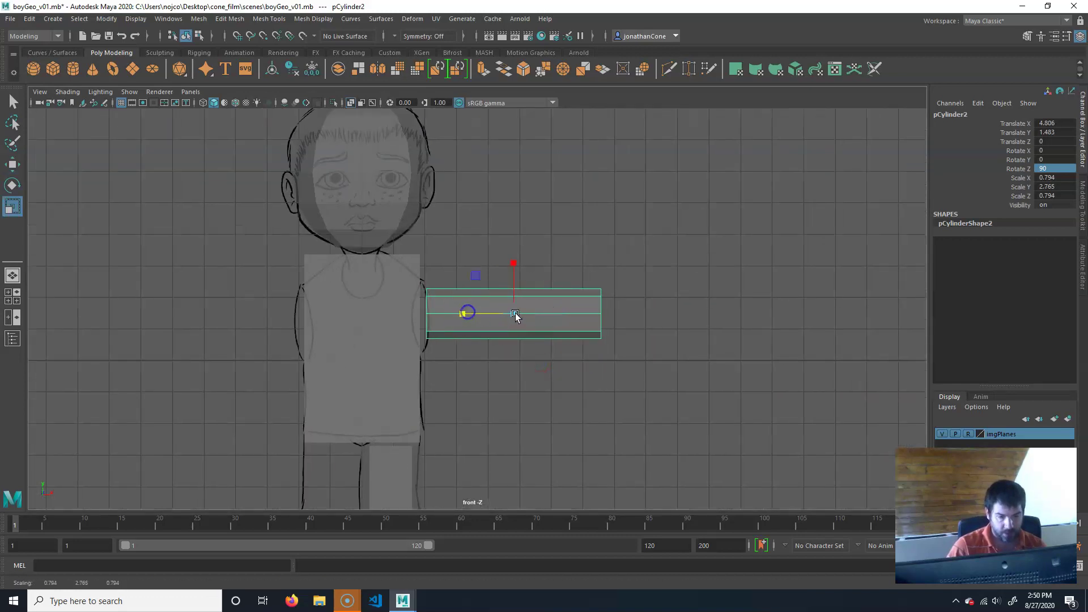
key(w)
drag(548, 311, 545, 311)
Align the arm cylinder with the drawn arm in the side view, at Translate Z about -0.31
key(space)
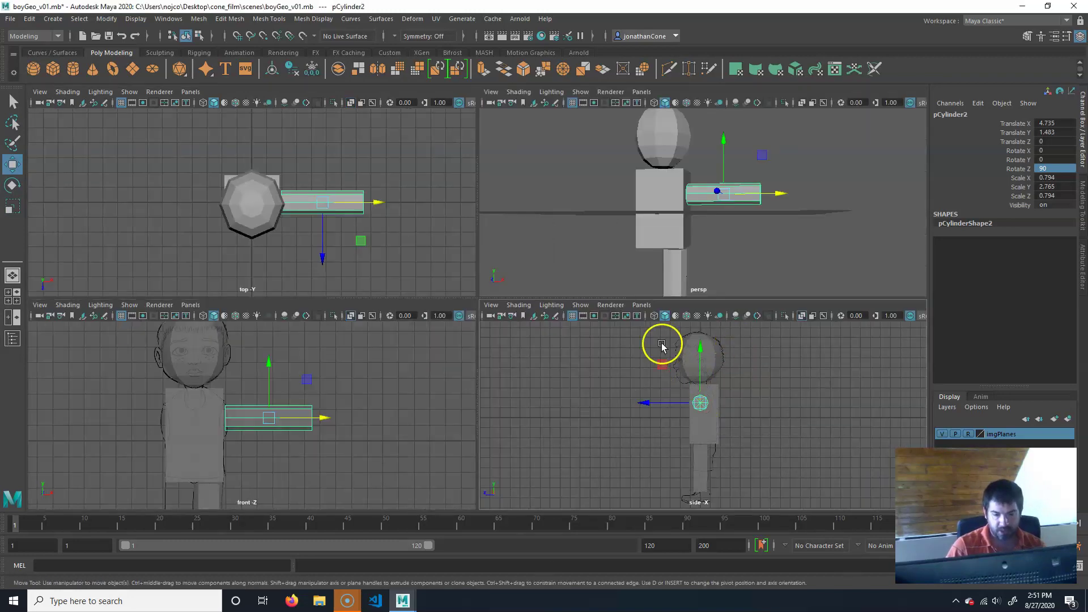
key(space)
alt+right_drag(401, 333, 523, 332)
drag(418, 281, 426, 284)
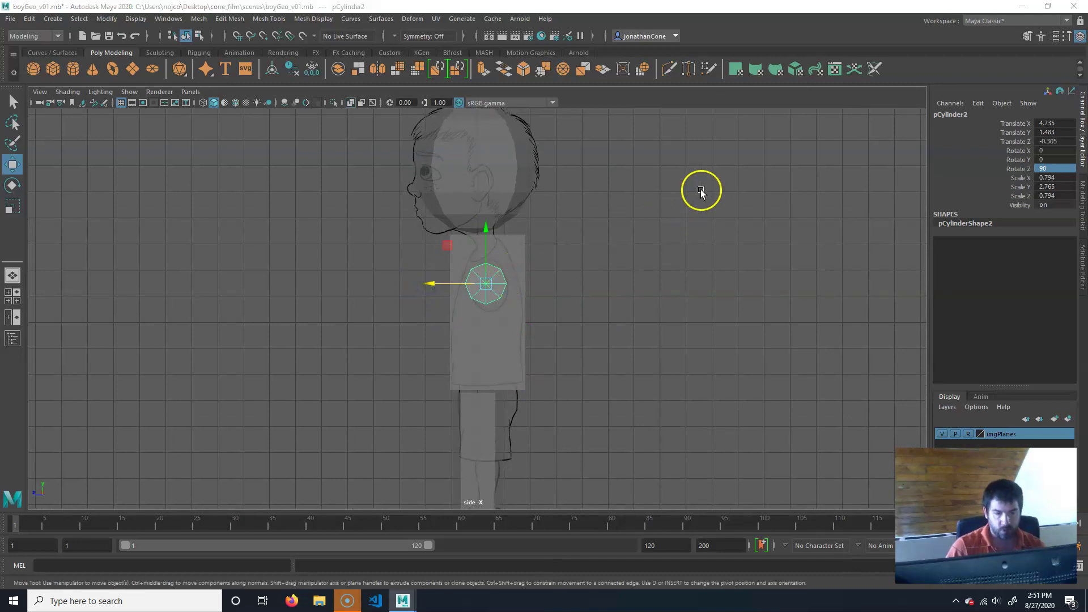
Hide the grid in the perspective view and select the torso cube
key(space)
key(space)
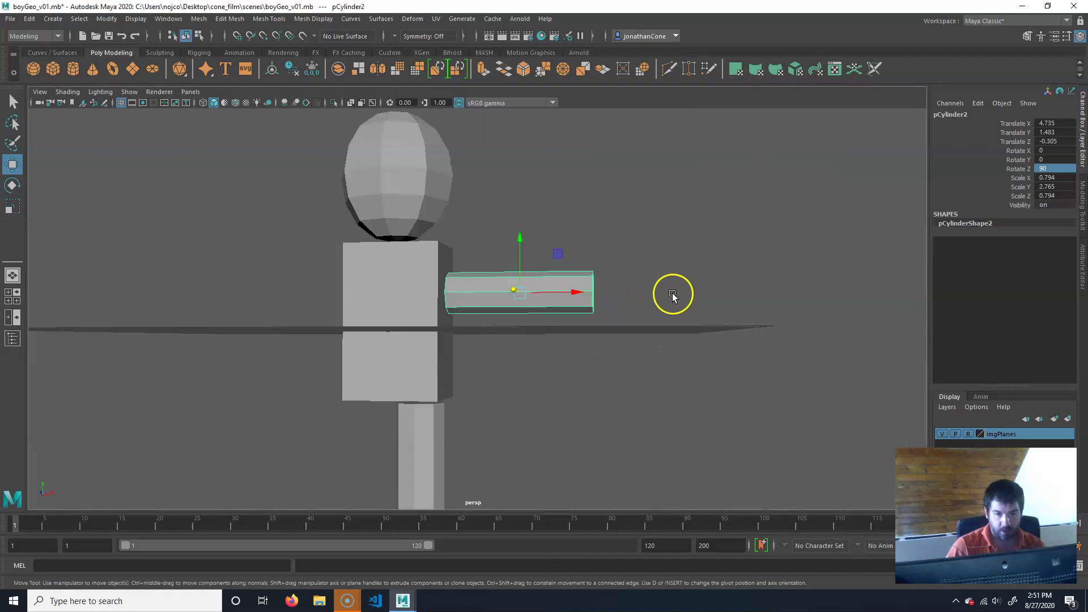
alt+right_drag(673, 296, 431, 327)
alt+drag(431, 326, 405, 331)
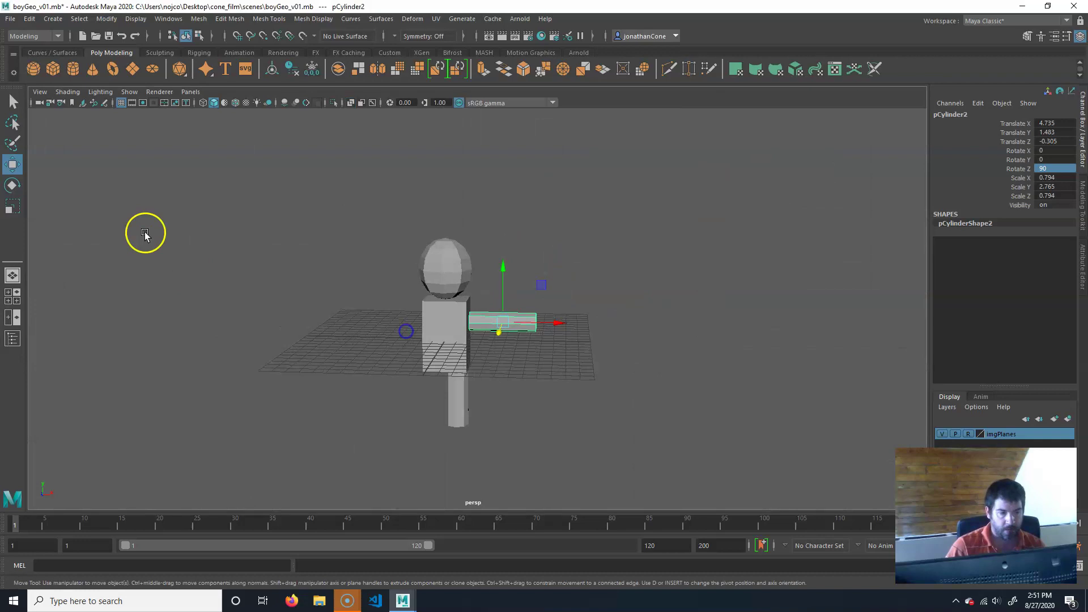
click(120, 103)
alt+right_drag(257, 372, 459, 306)
click(688, 366)
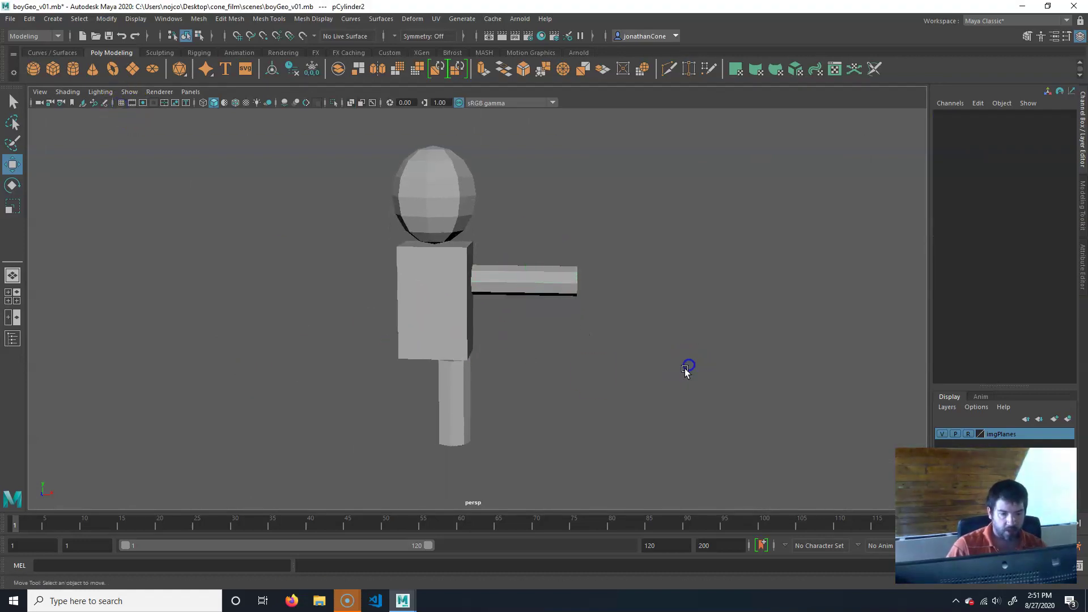
alt+right_drag(628, 339, 518, 365)
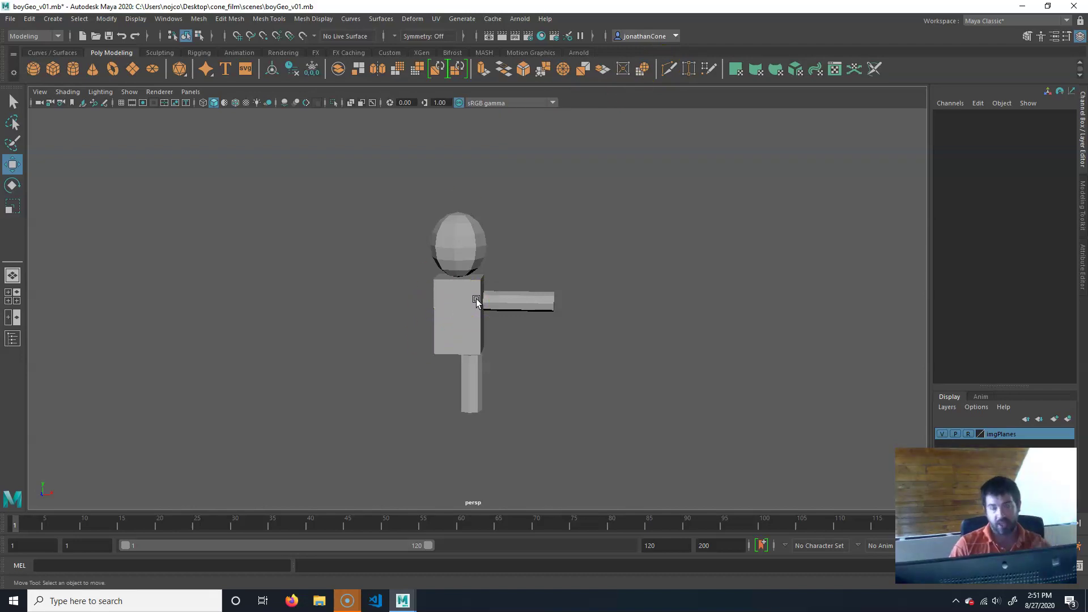
click(476, 337)
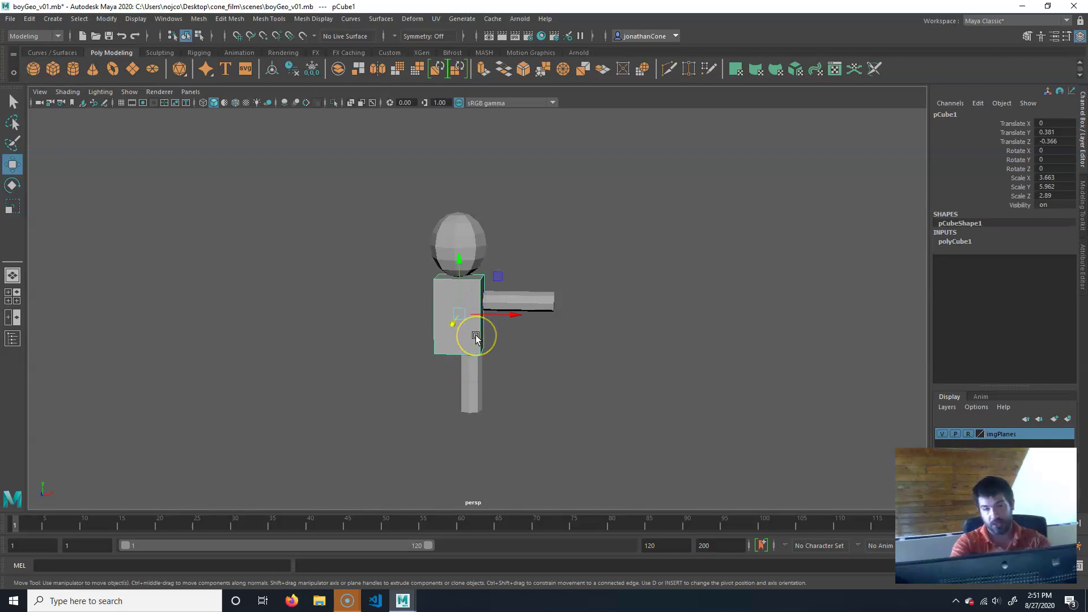